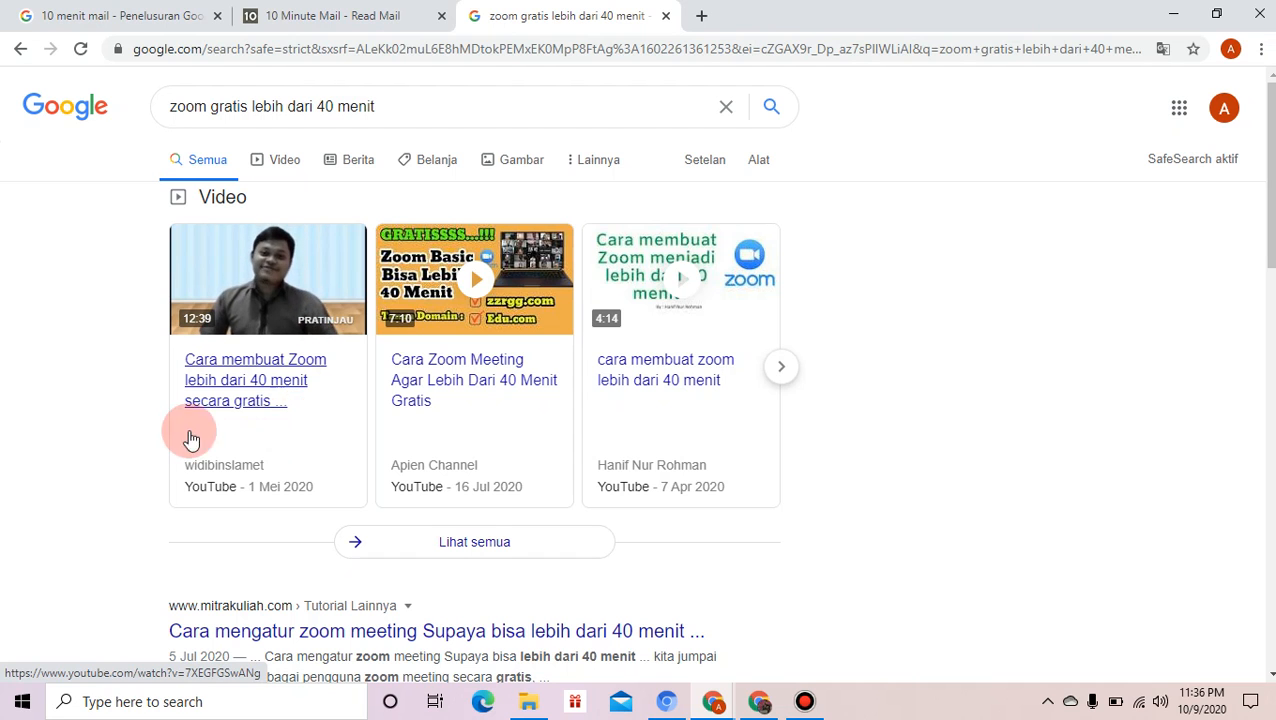
- Check the 10 Minute Mail inbox for the Zoom activation email, then request another temporary address
left_click(142, 18)
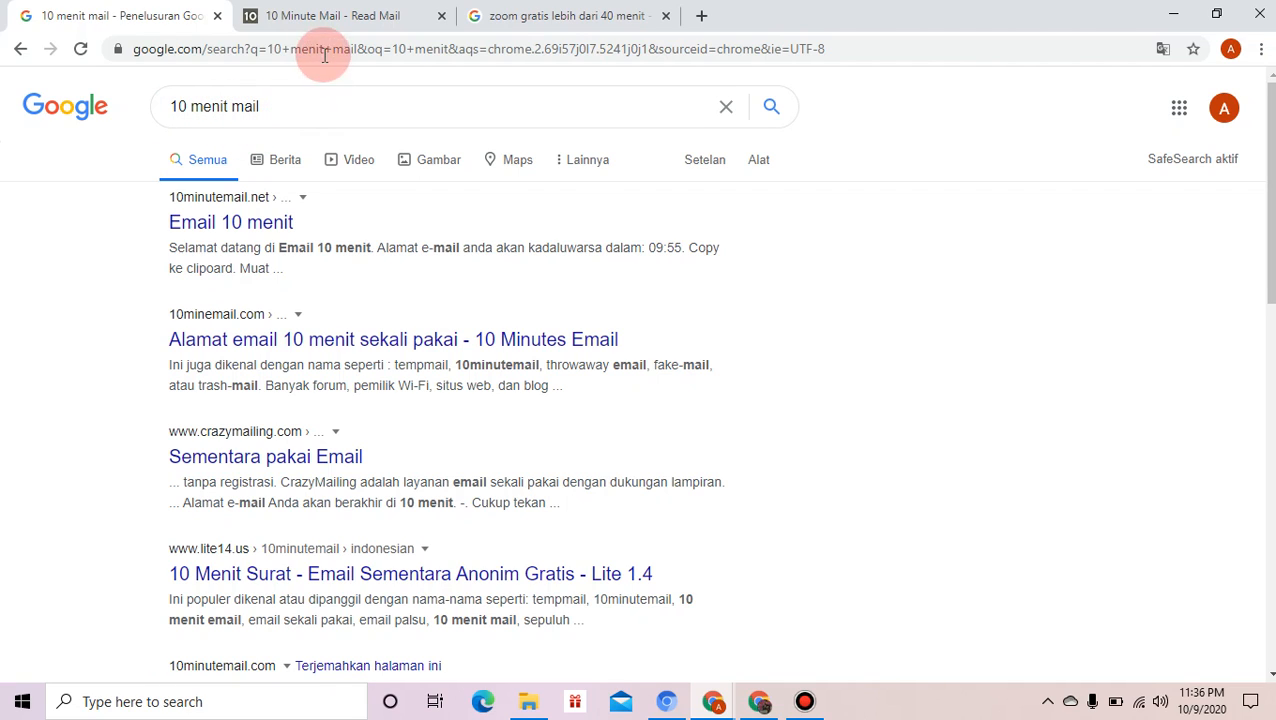
left_click(326, 25)
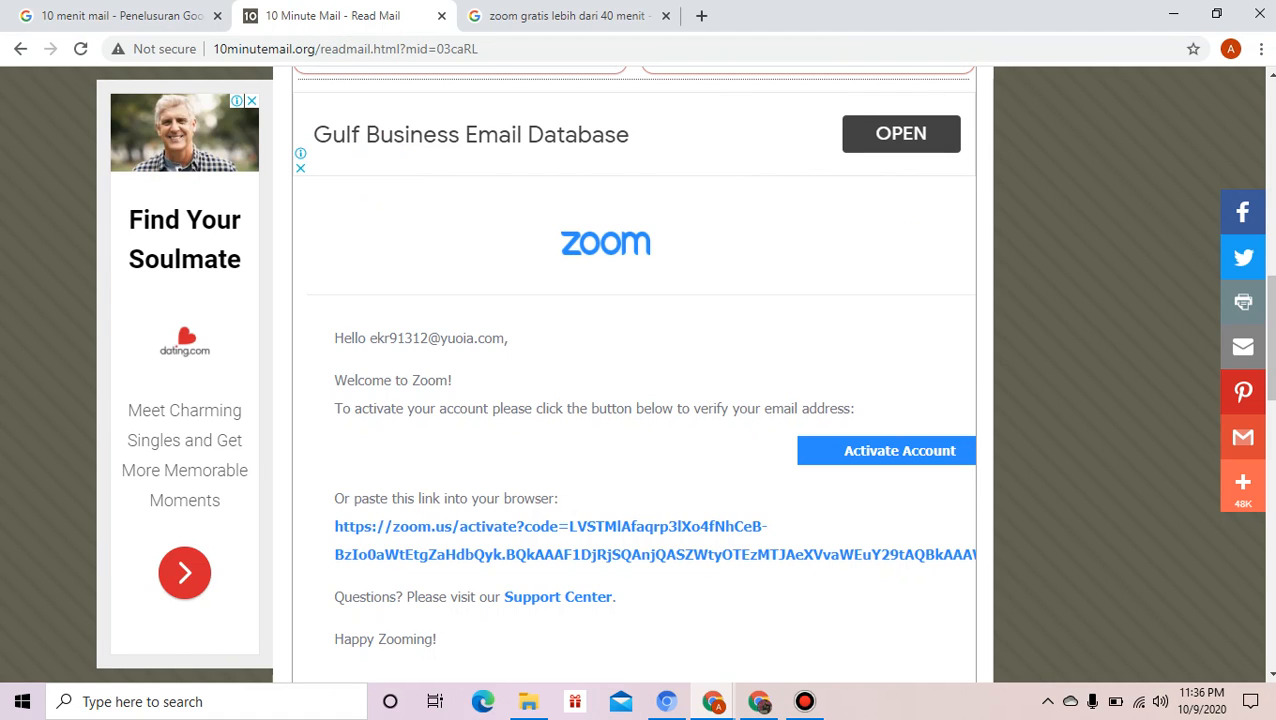
left_click(1262, 115)
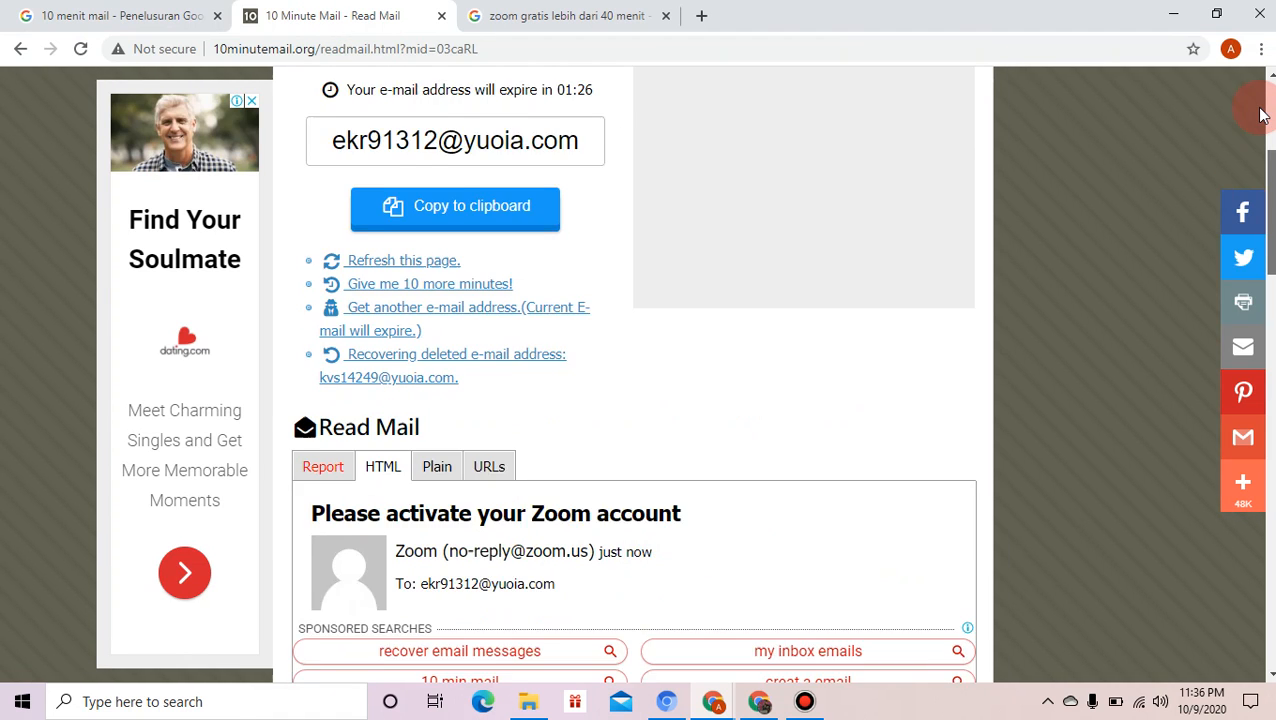
left_click(1262, 115)
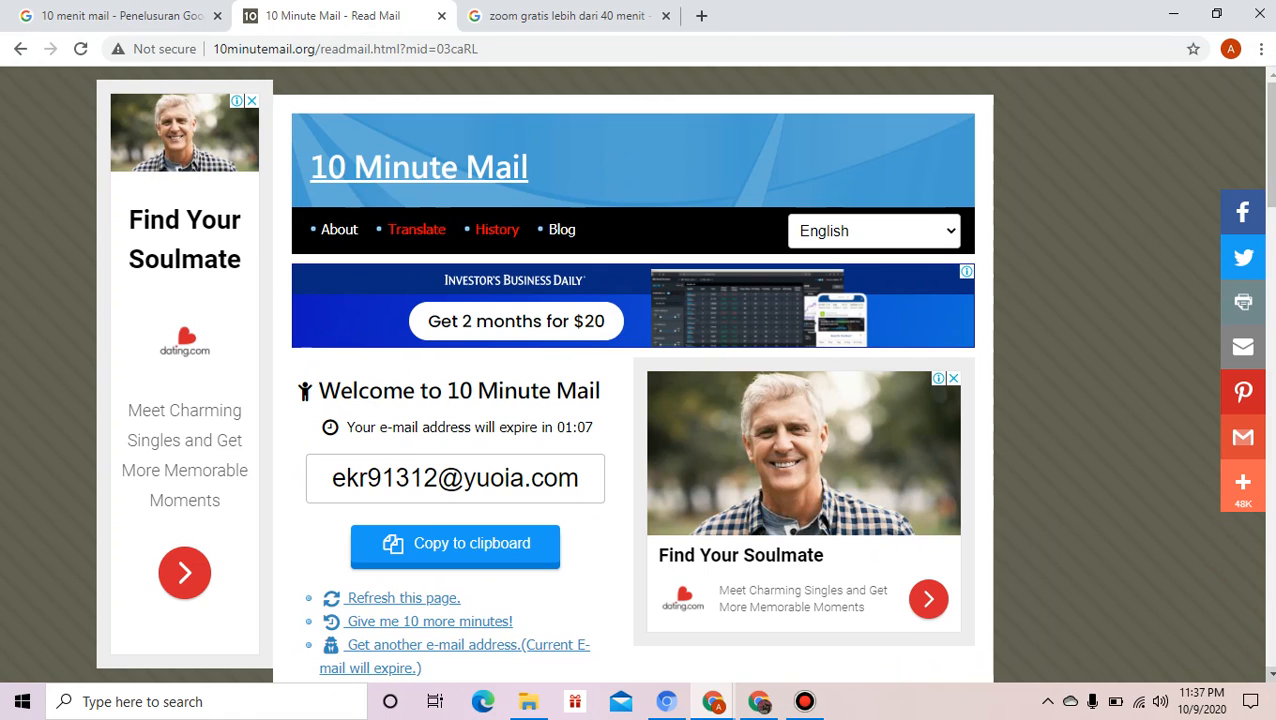
scroll(1270, 668, "down", 1)
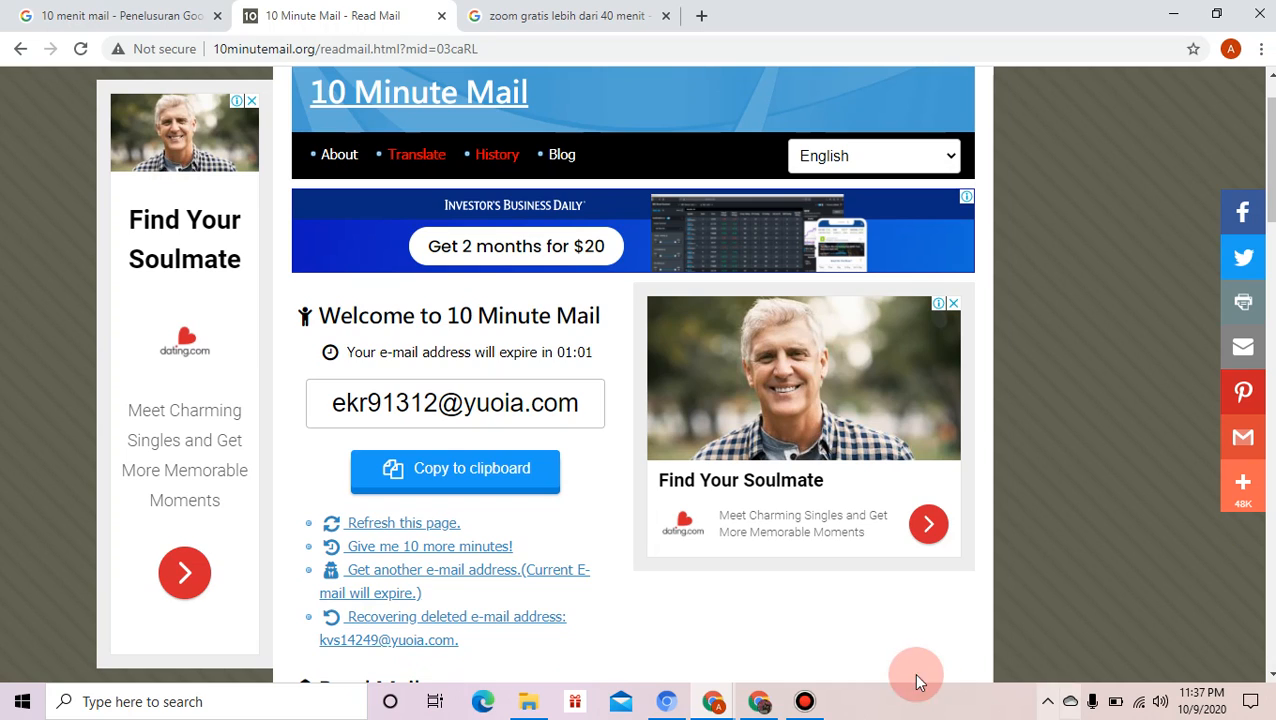
left_click(505, 583)
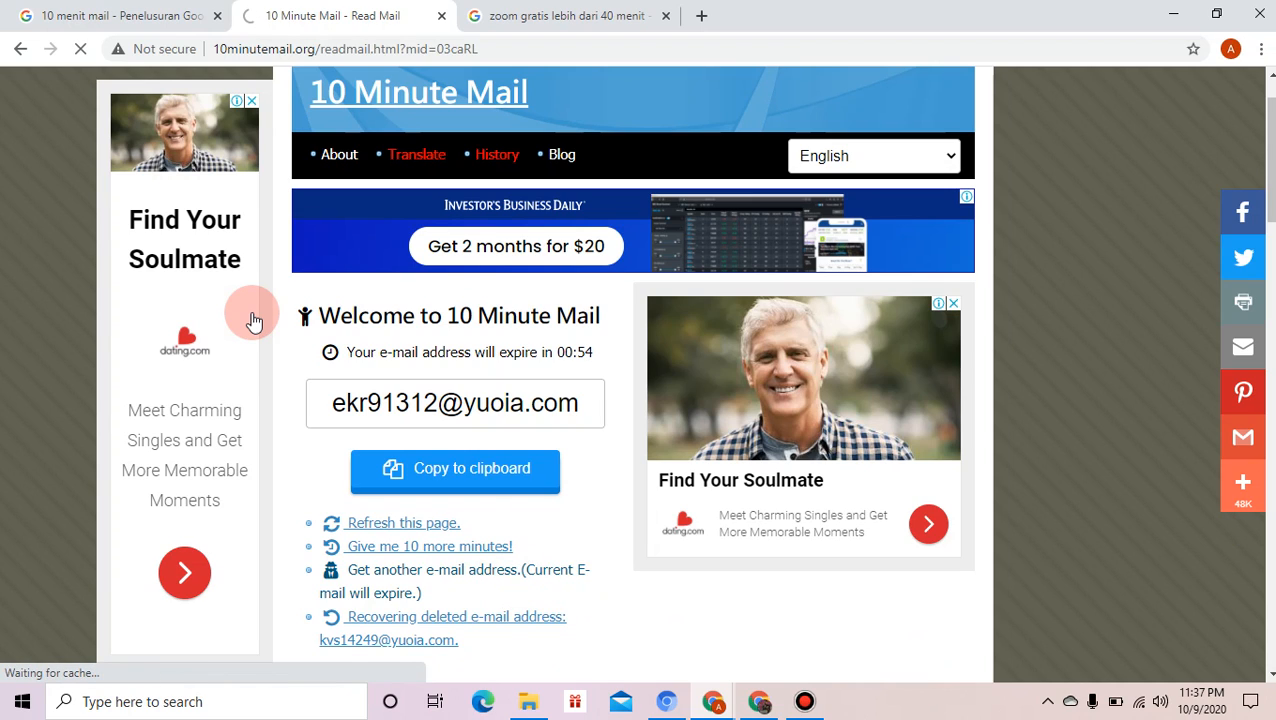
- Generate a fresh 10 Minute Mail address, leaving about nine minutes before it expires
left_click(400, 594)
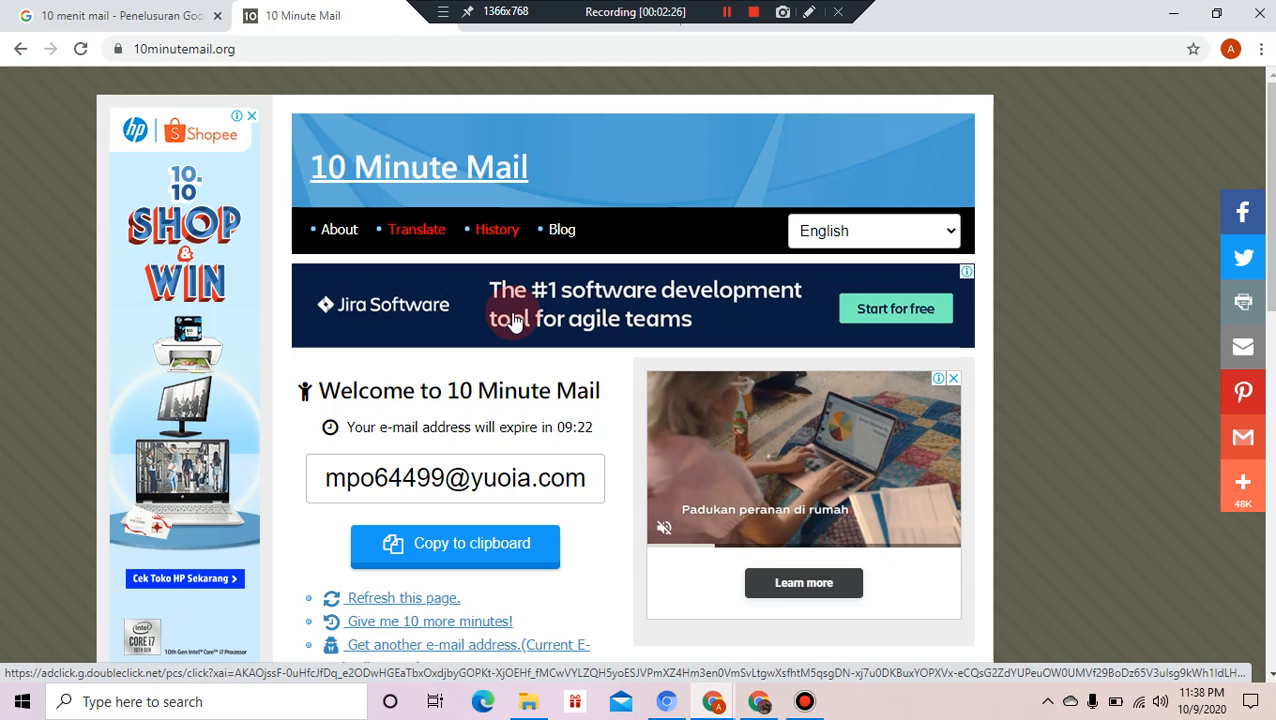
left_click(520, 16)
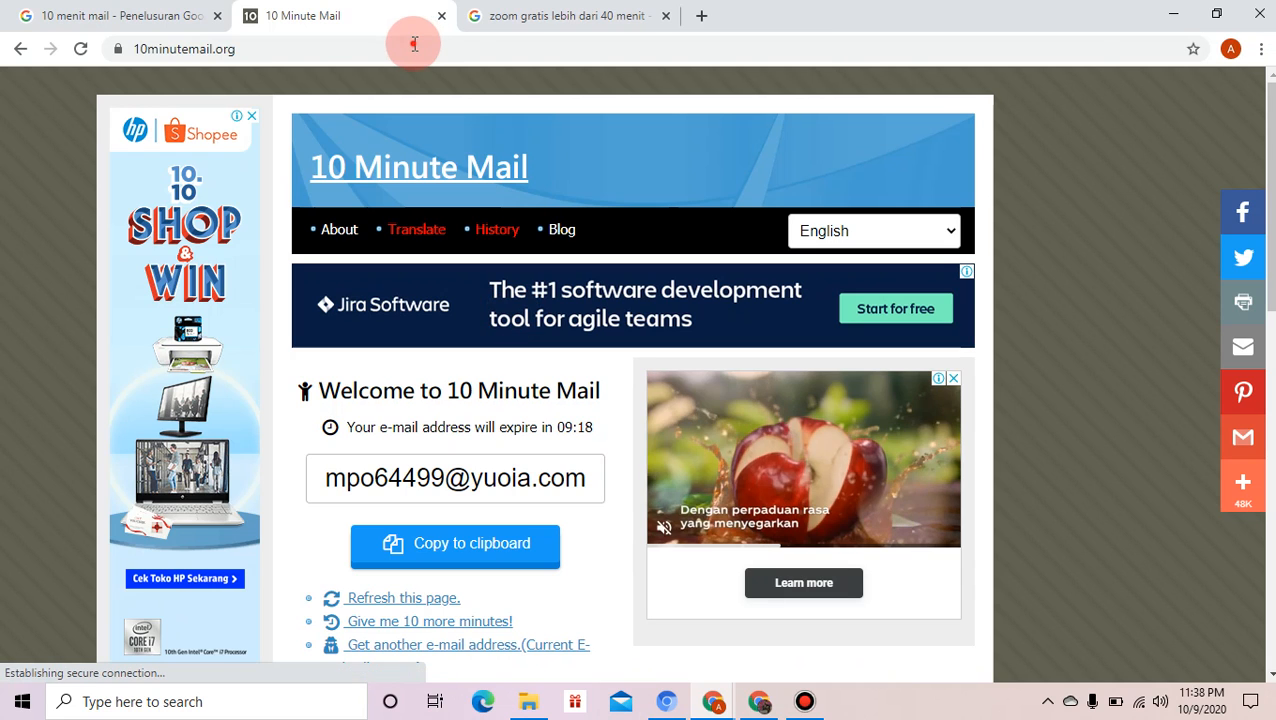
- Search Google for 'zoom us' and open the zoom.us homepage from the results
left_click(418, 47)
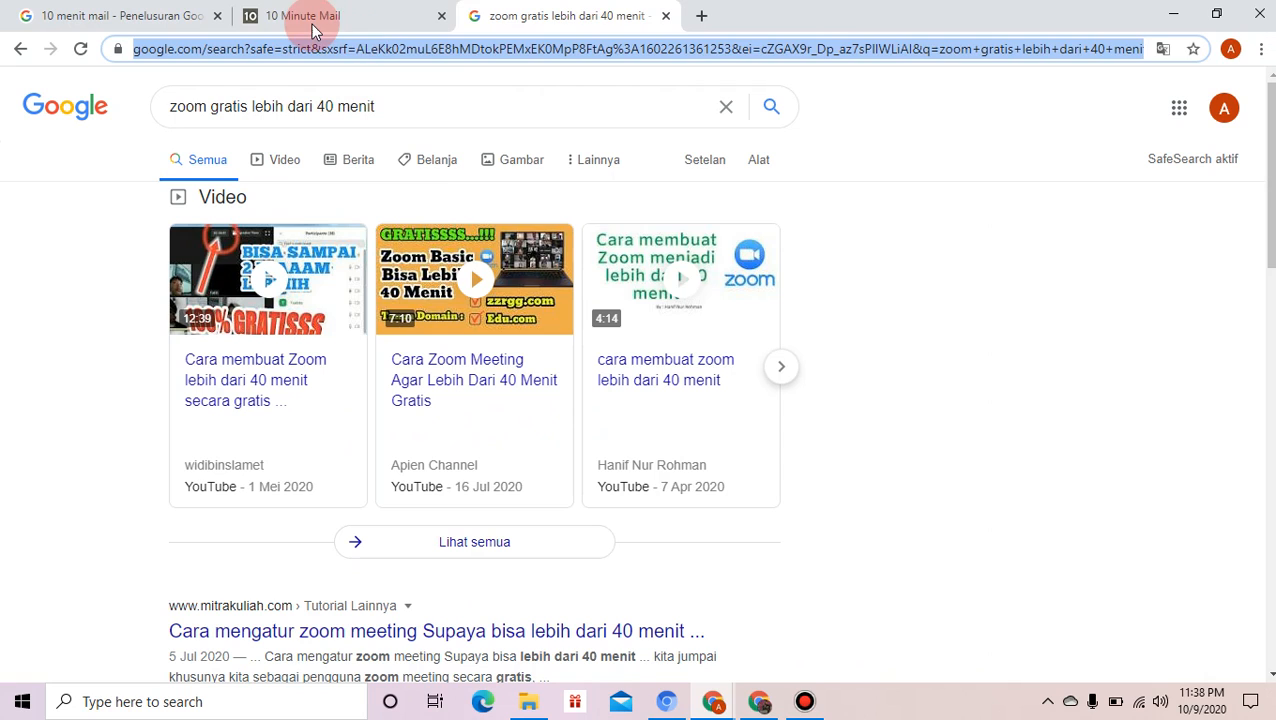
type("zoom")
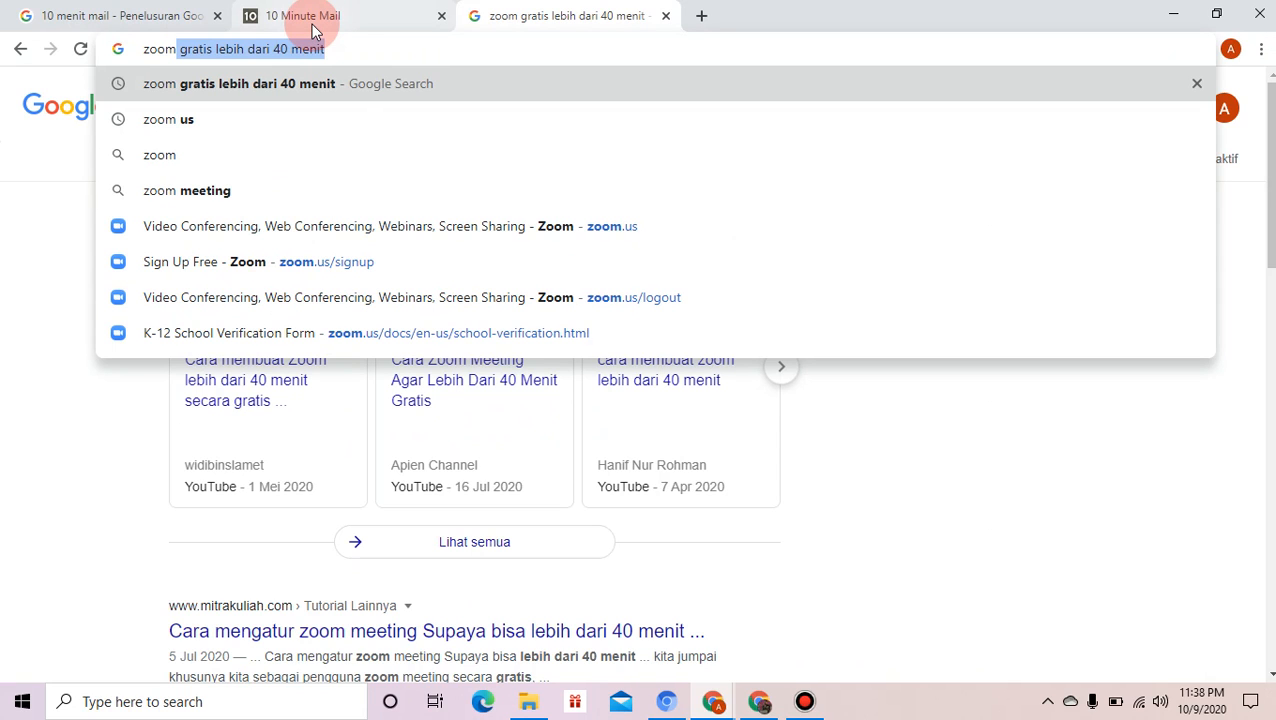
type(" us")
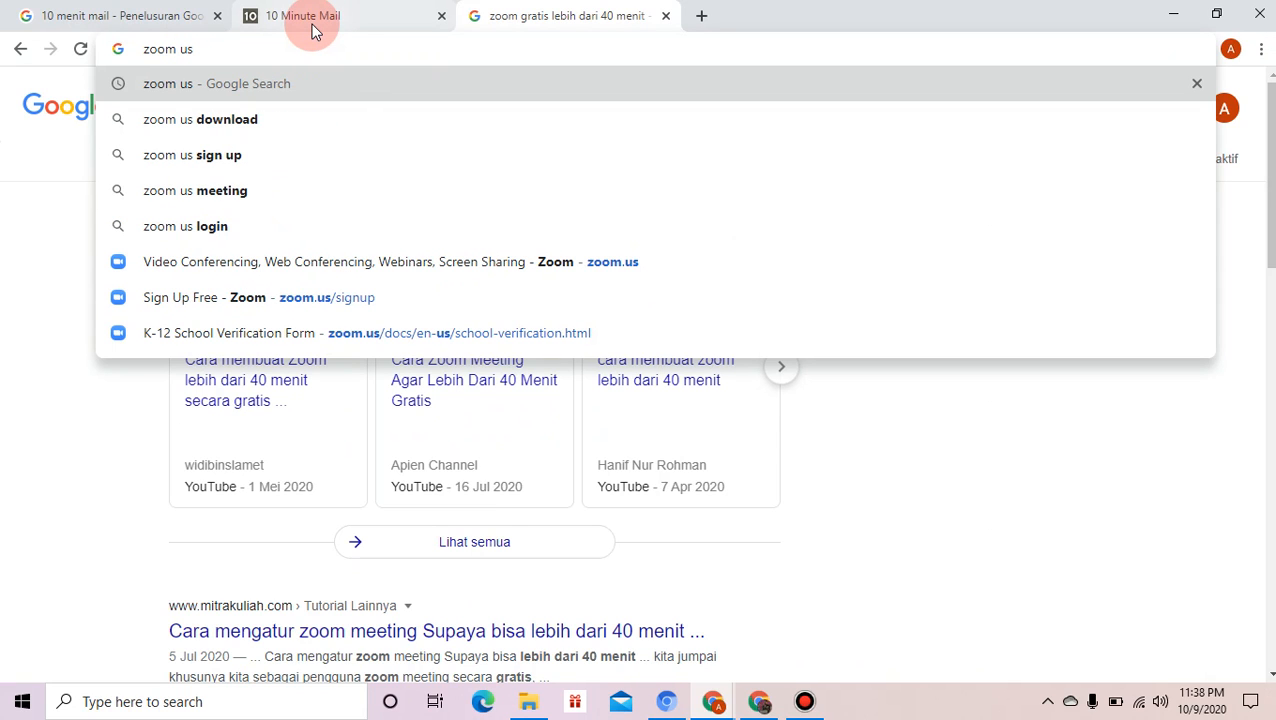
key("Return")
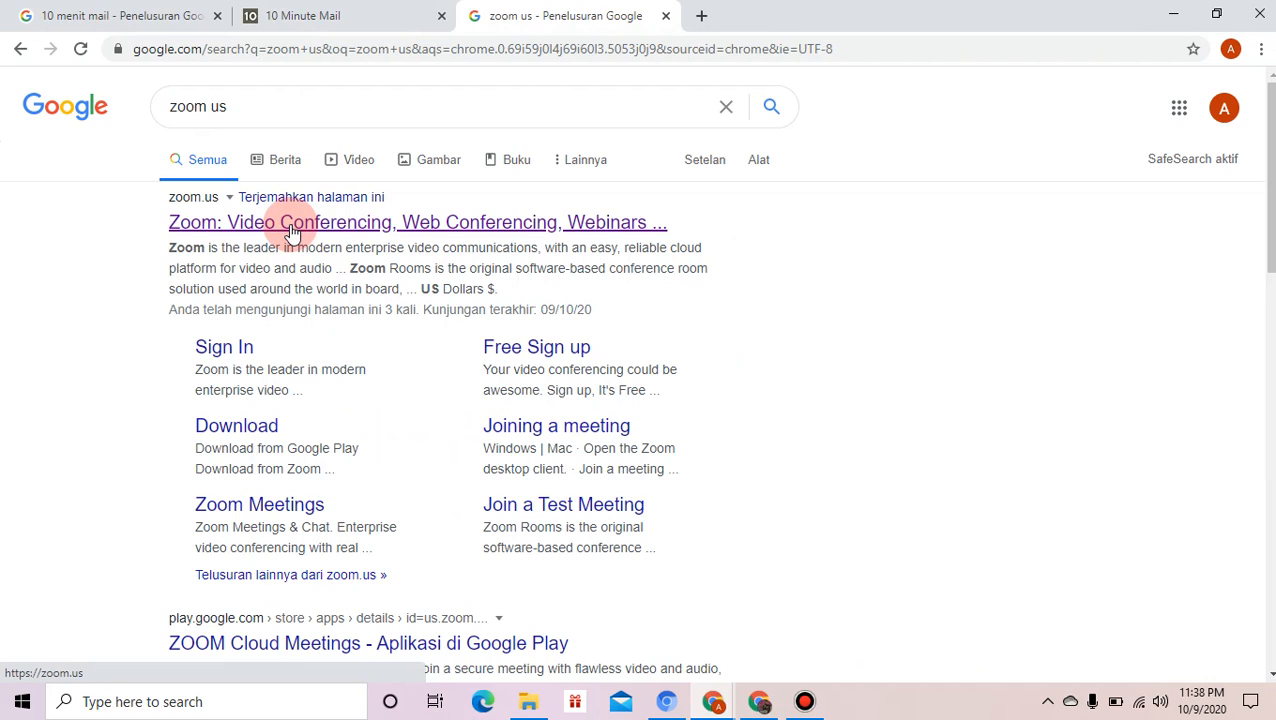
left_click(293, 232)
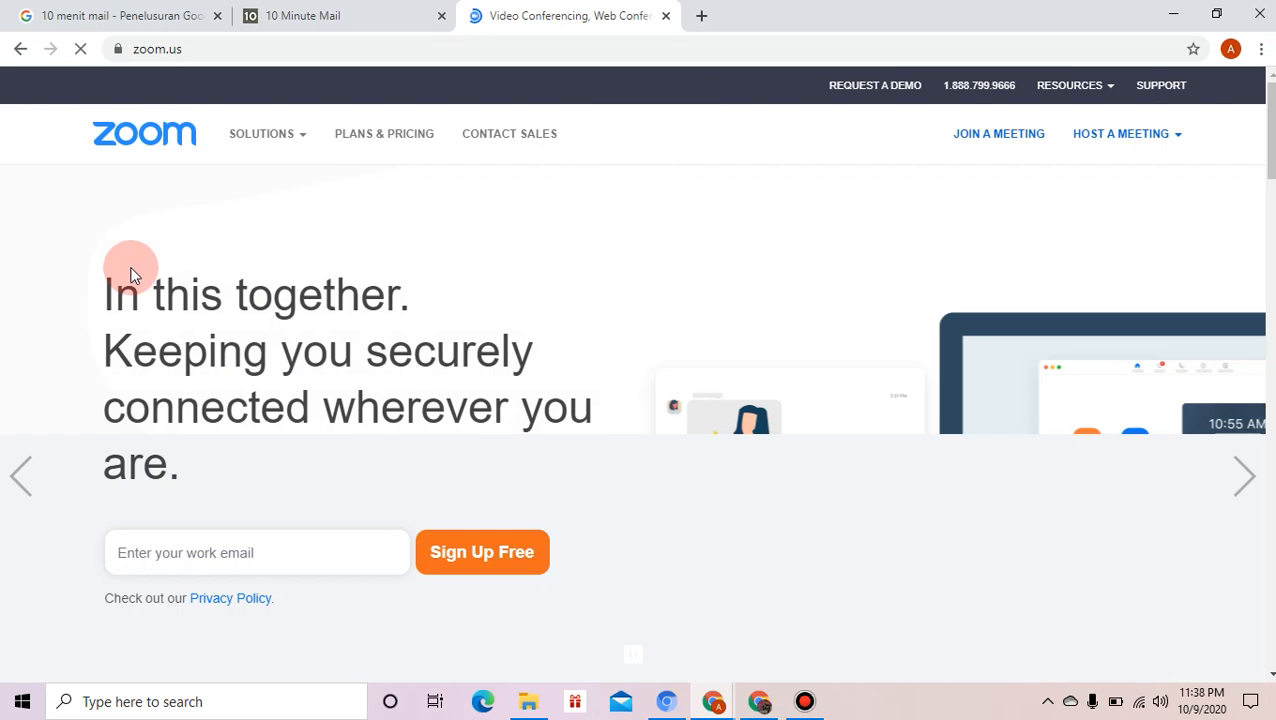
- Go through Solutions > Education and use Request Offer to reach the K-12 School Verification Form
left_click(272, 134)
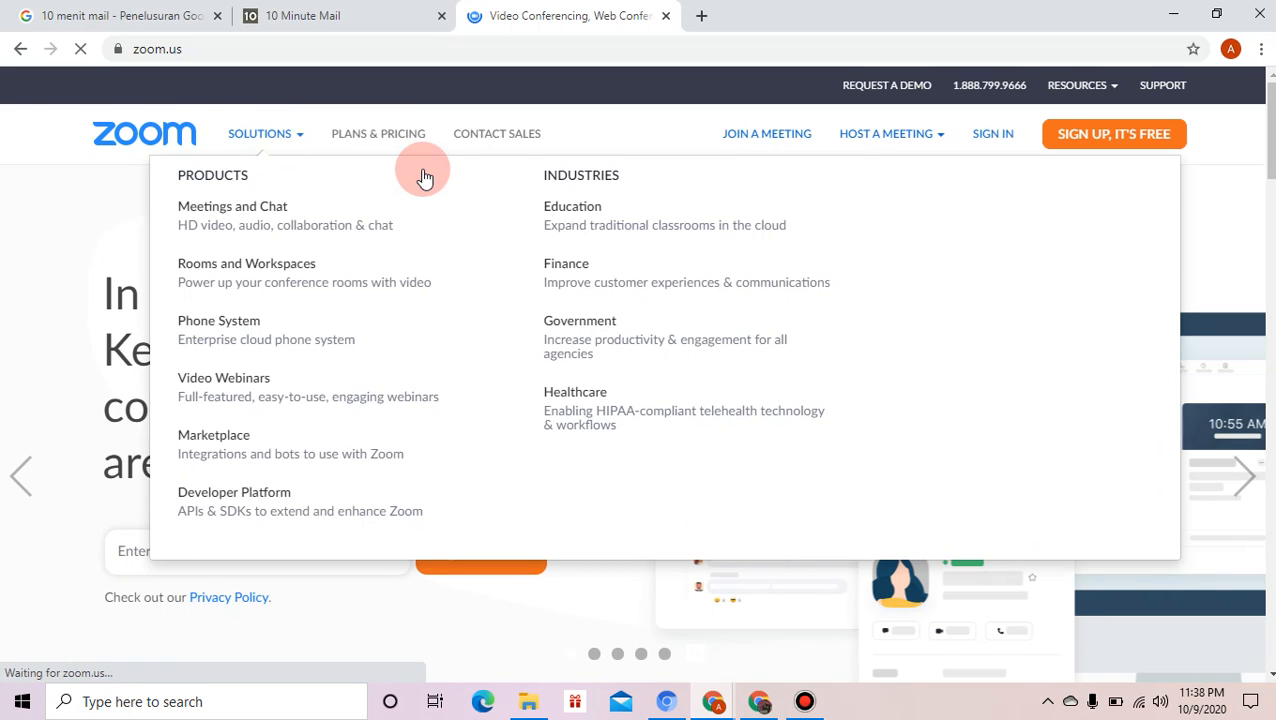
left_click(568, 214)
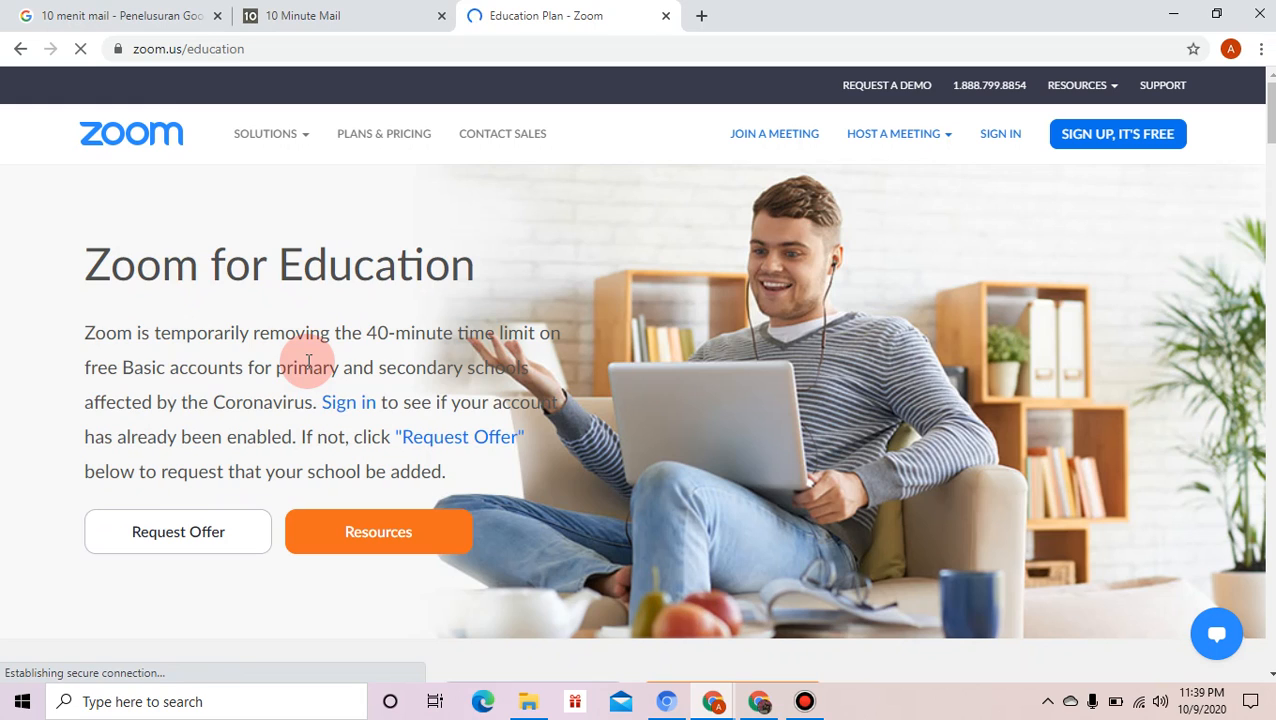
left_click(176, 541)
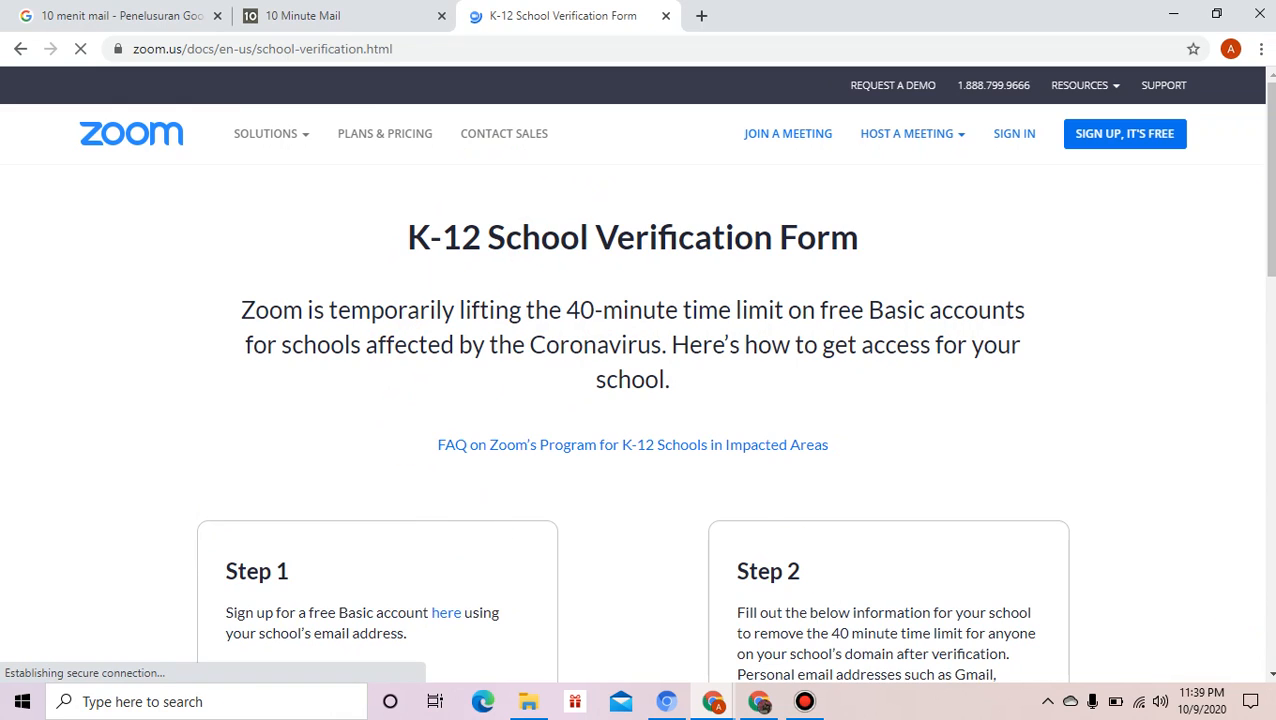
- Follow the 'here' link in Step 1 of the verification form to the free Basic sign-up
left_click(1271, 674)
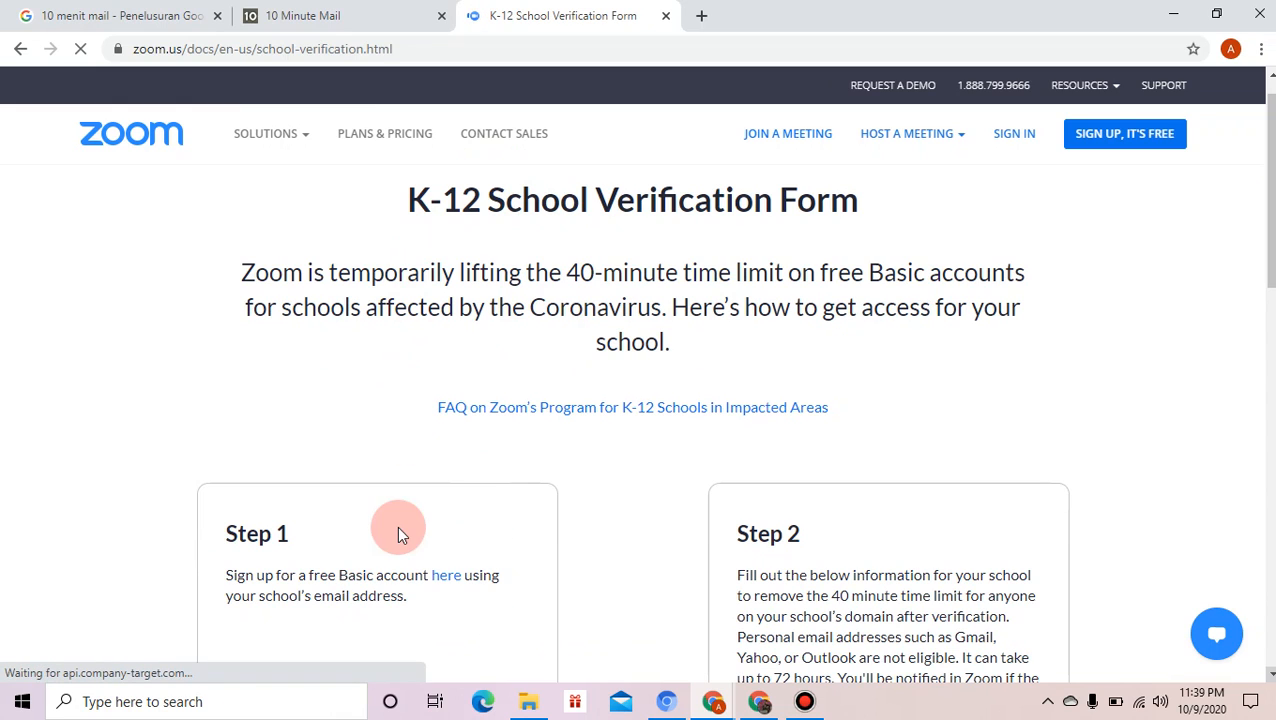
left_click(443, 584)
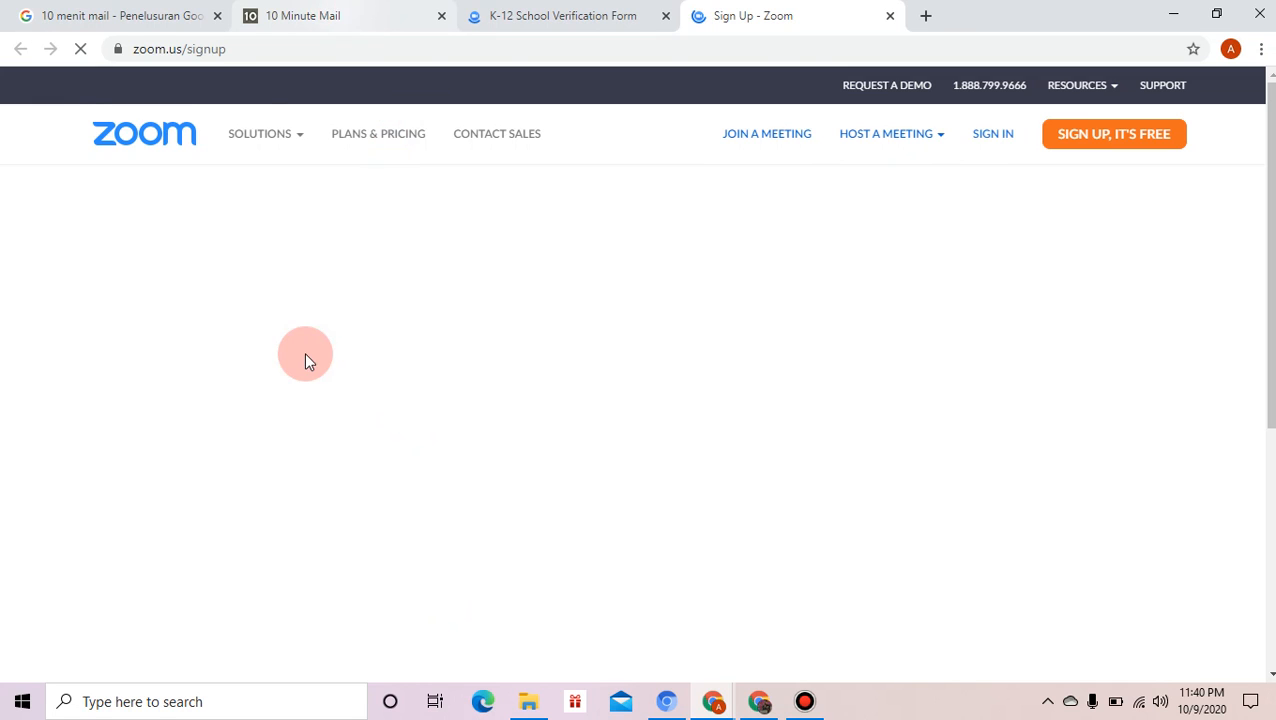
- Select the temporary e-mail address in 10 Minute Mail, then return to the Zoom sign-up tab
key("ctrl+2")
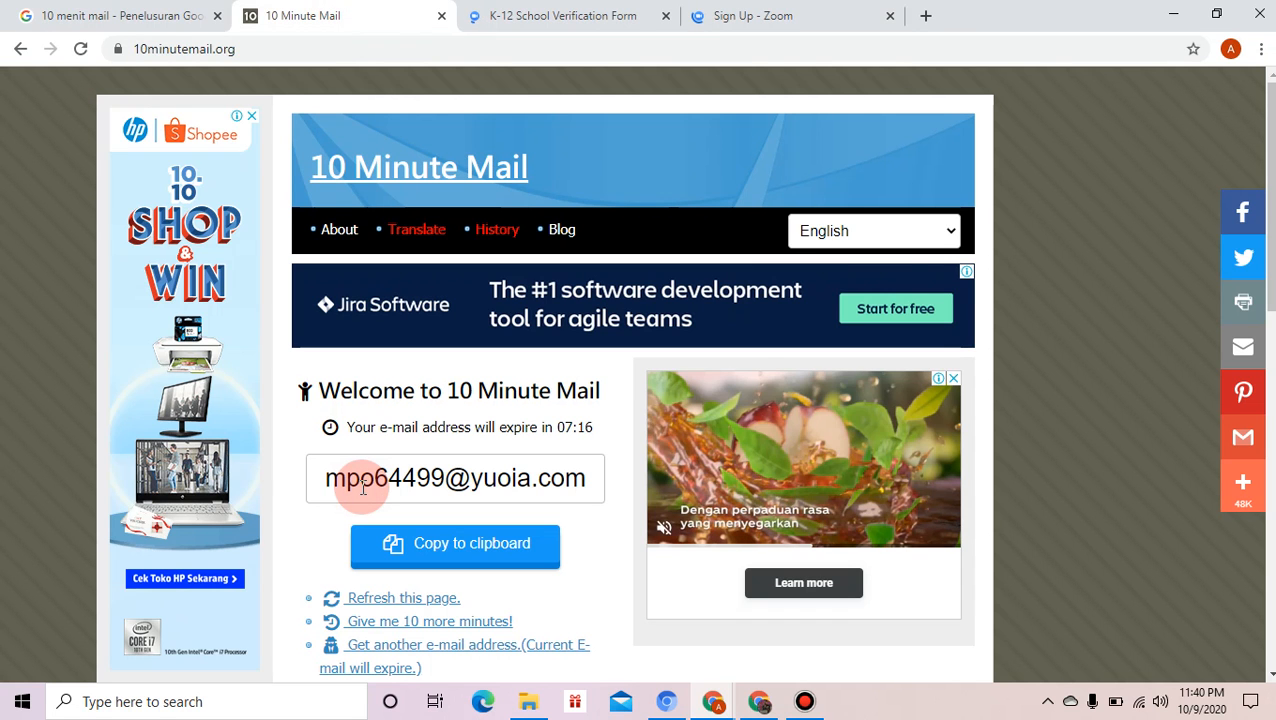
left_click(362, 487)
key("ctrl+c")
left_click(362, 487)
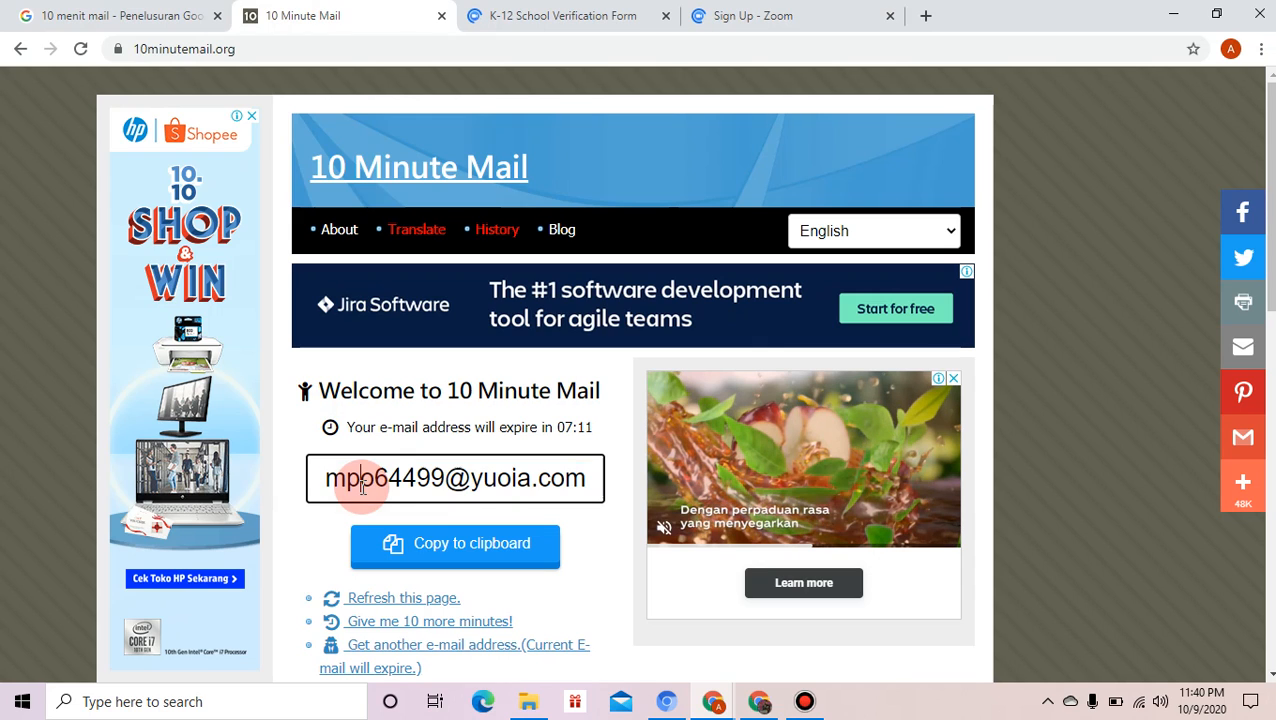
triple_click(362, 487)
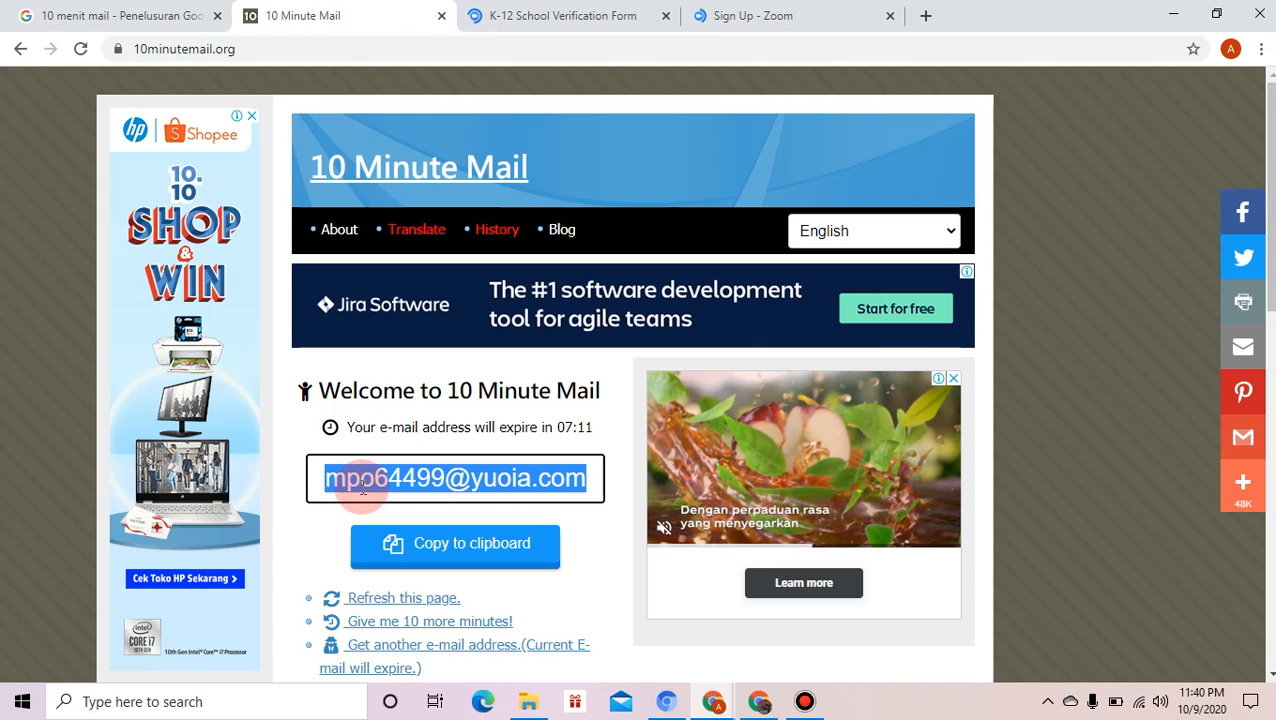
left_click(808, 13)
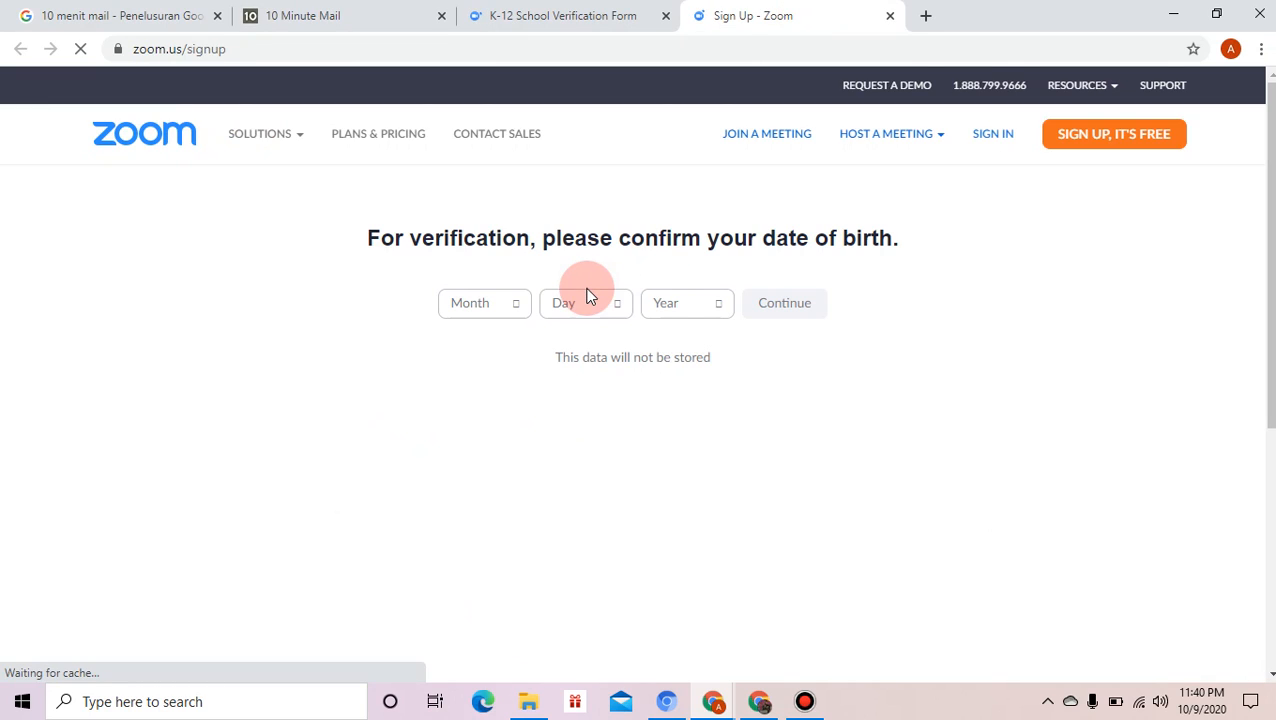
- Set the birth month to Feb and the birth day to 16
left_click(522, 313)
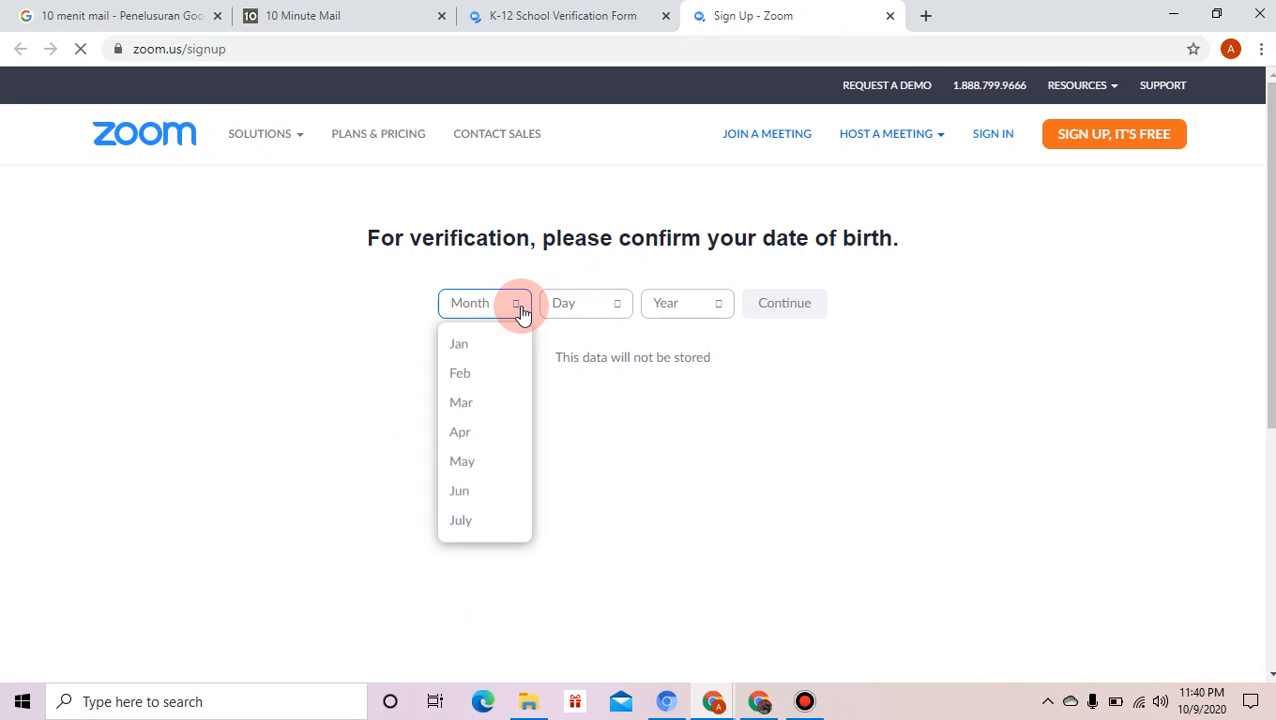
left_click(468, 374)
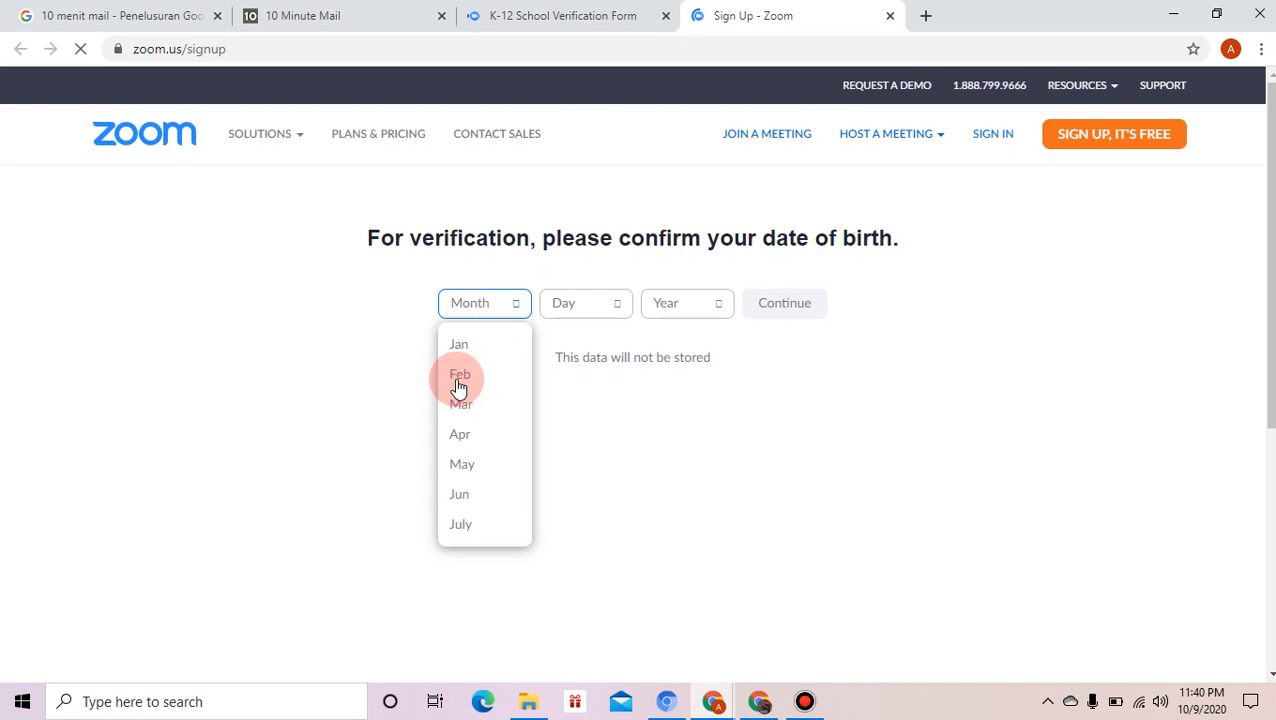
left_click(458, 380)
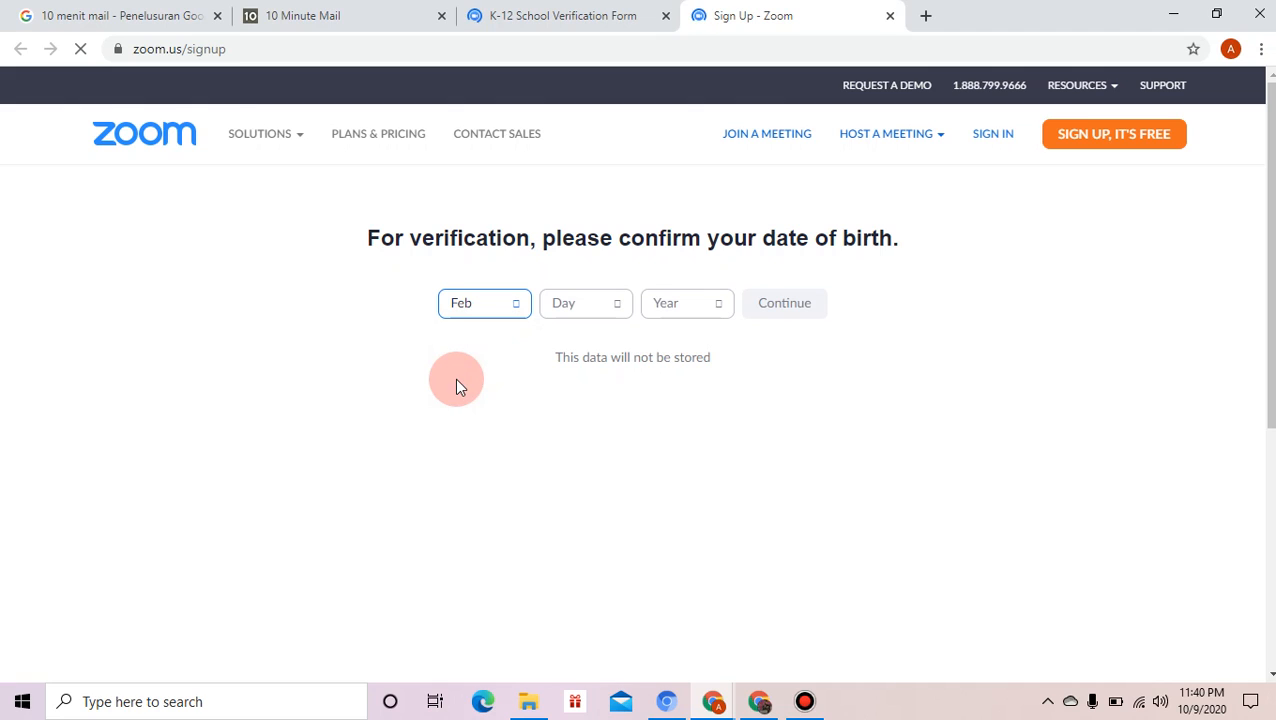
left_click(617, 305)
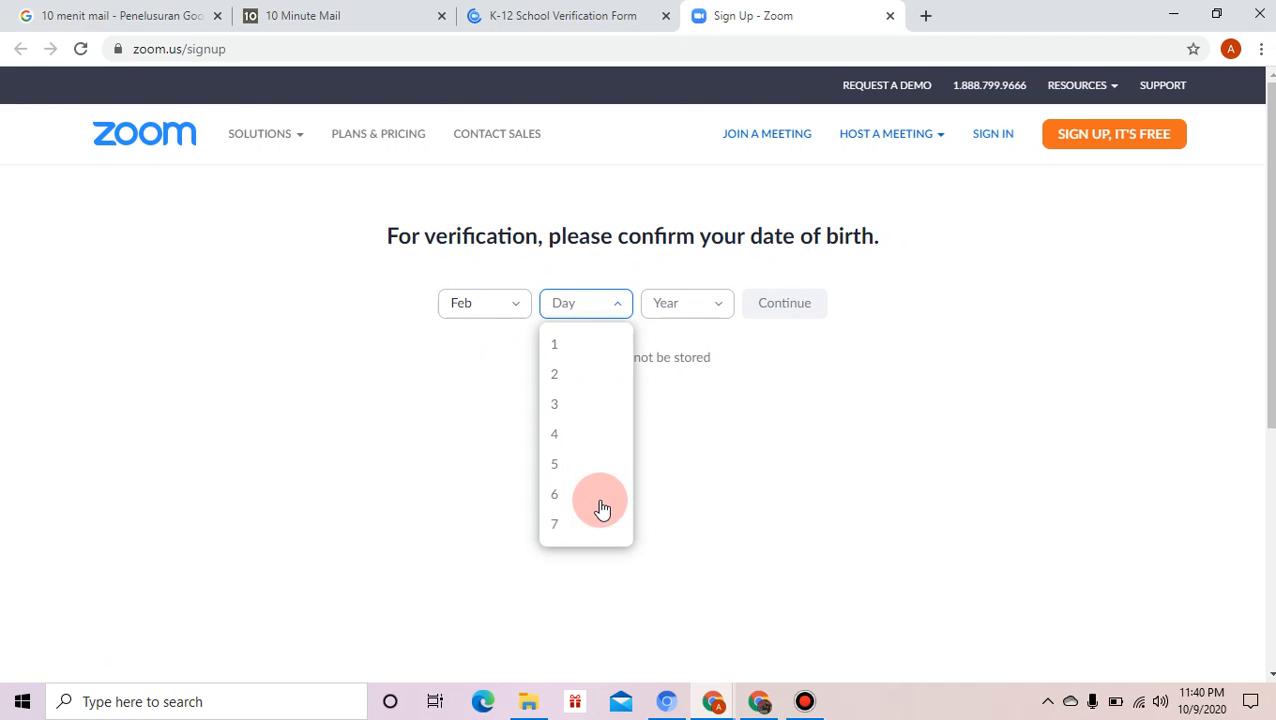
left_click(628, 412)
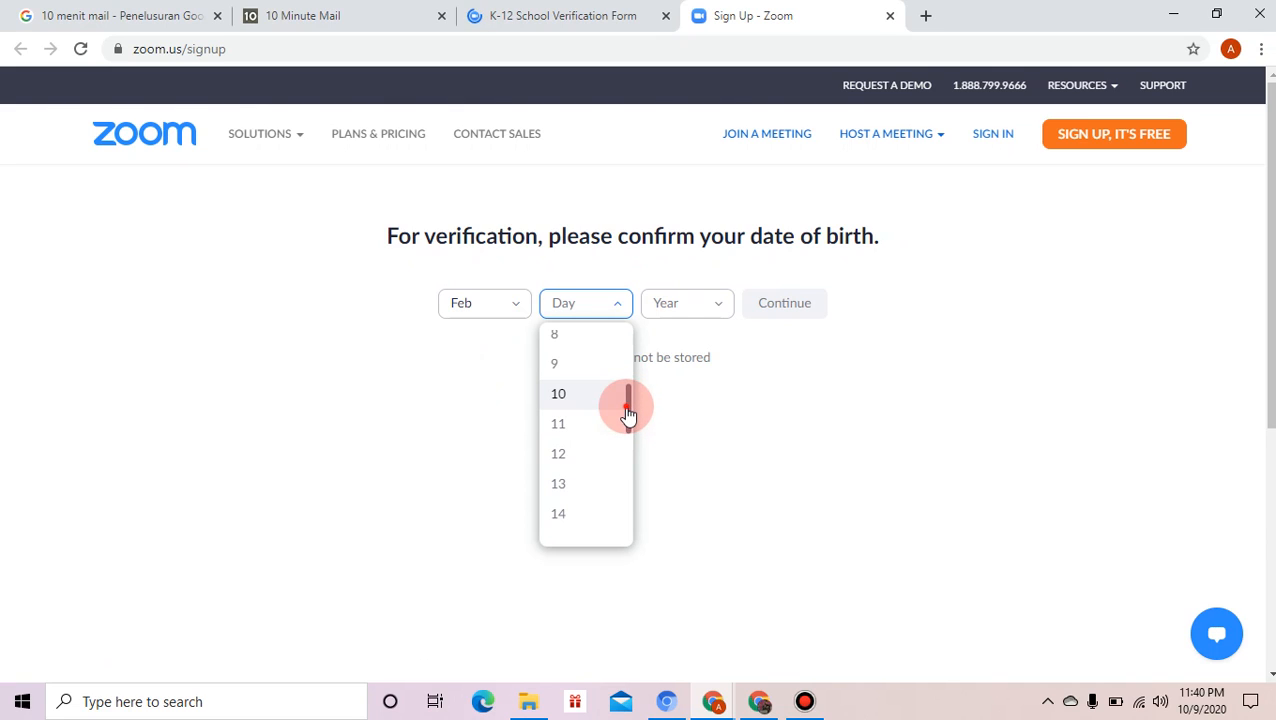
left_click(627, 456)
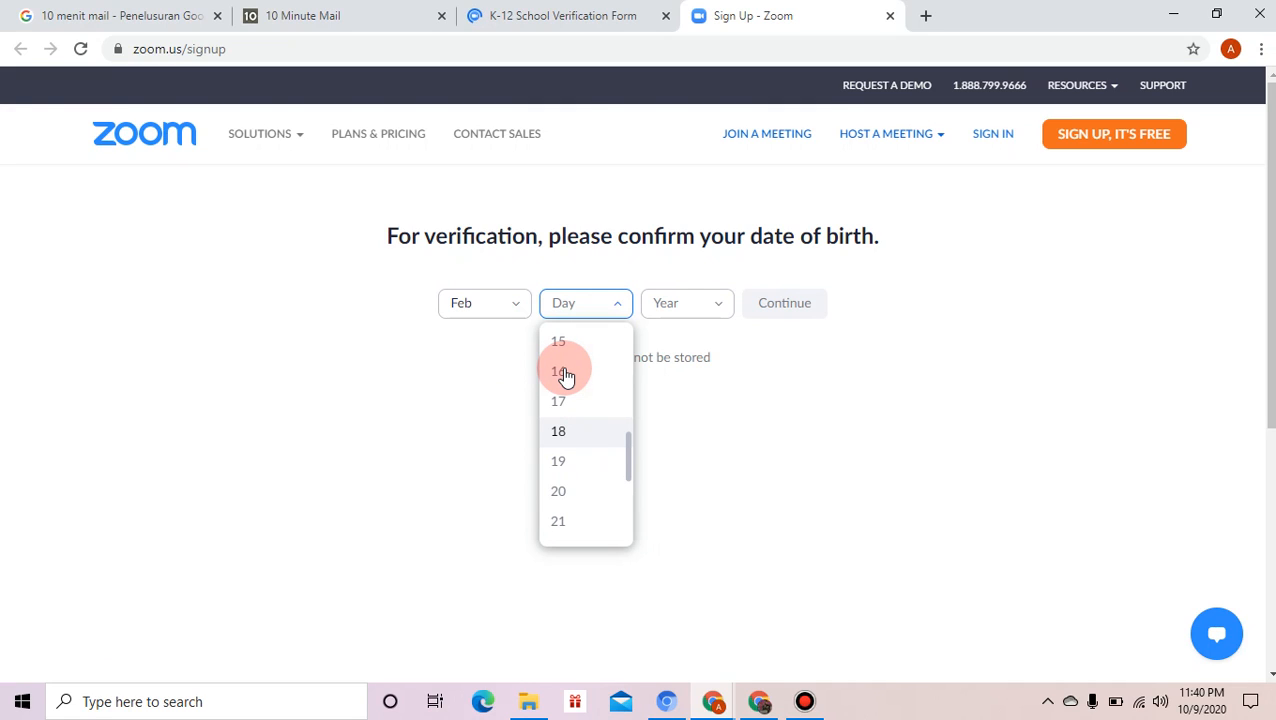
left_click(563, 373)
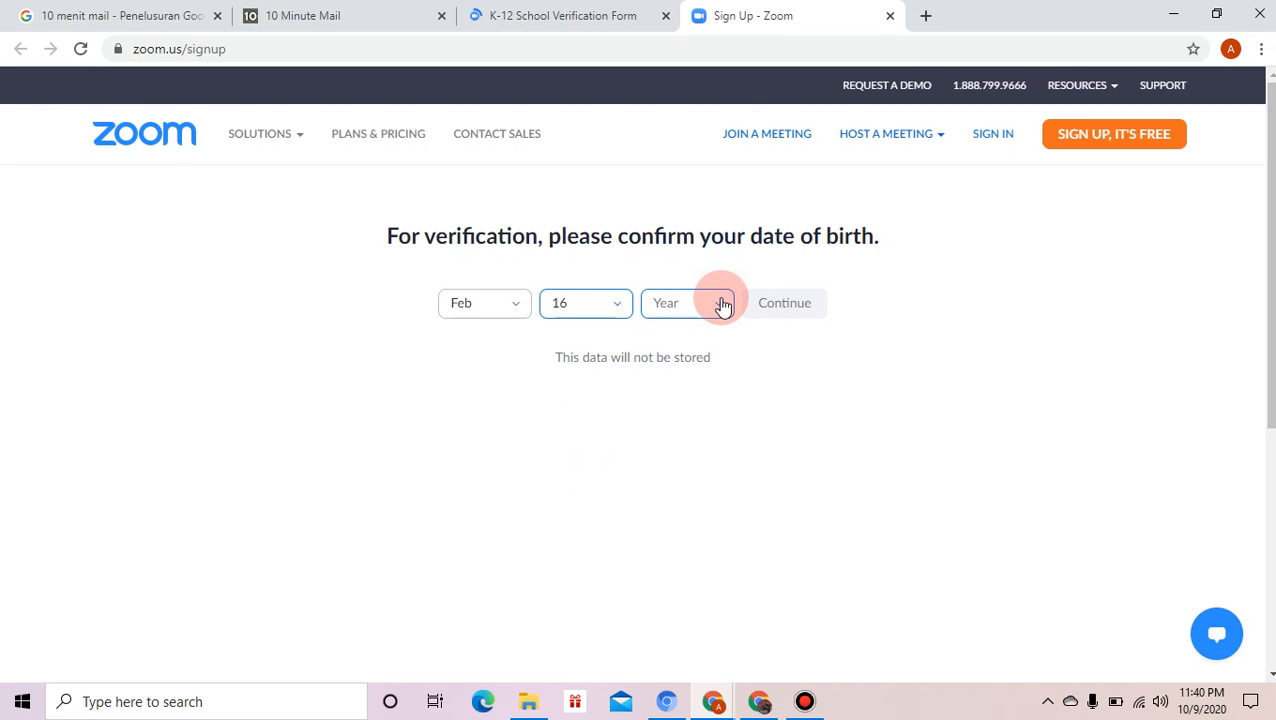
- Choose 1983 as the birth year and continue past the date-of-birth check
left_click(723, 305)
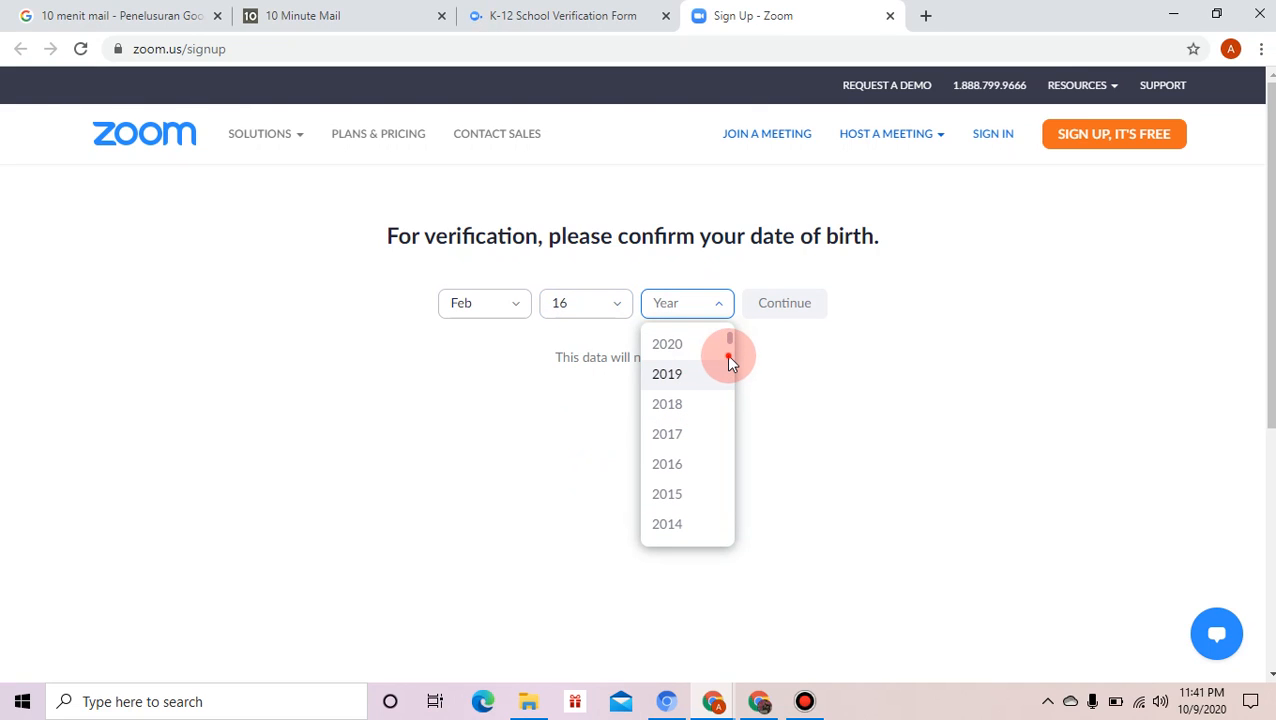
scroll(727, 357, "down", 3)
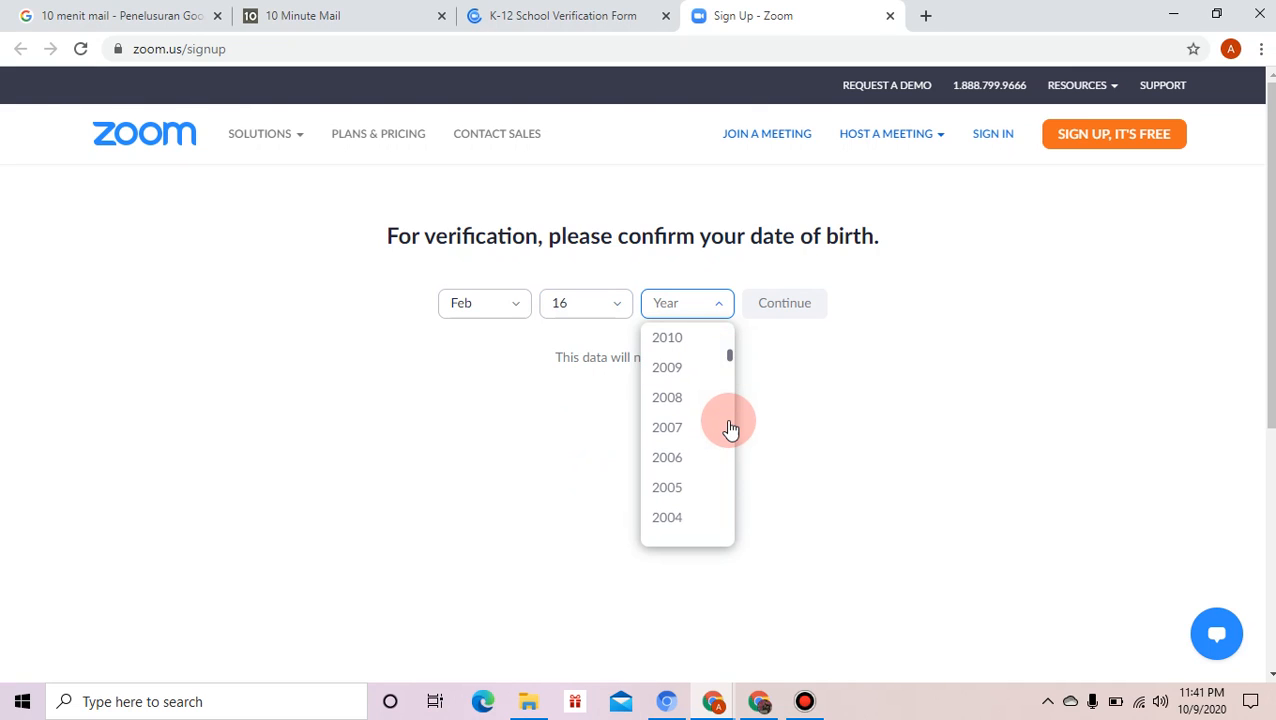
scroll(730, 428, "down", 15)
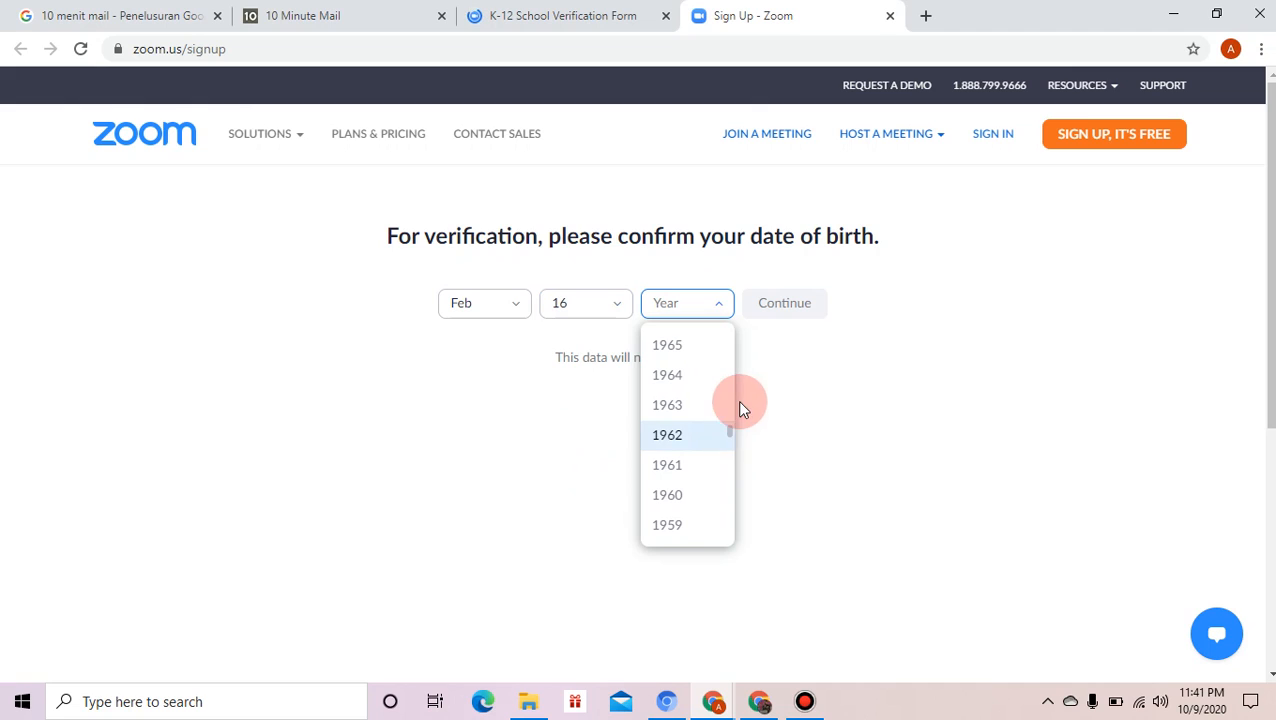
left_click_drag(735, 380, 728, 430)
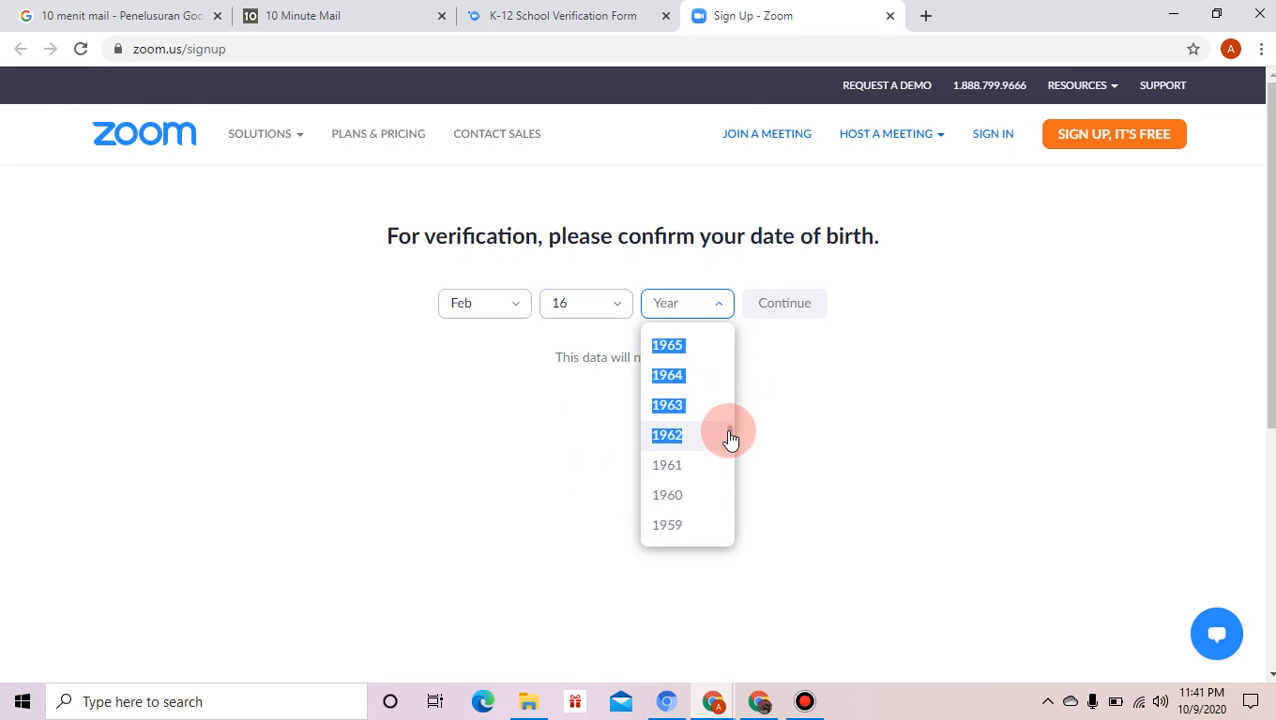
left_click_drag(725, 404, 725, 365)
left_click(730, 399)
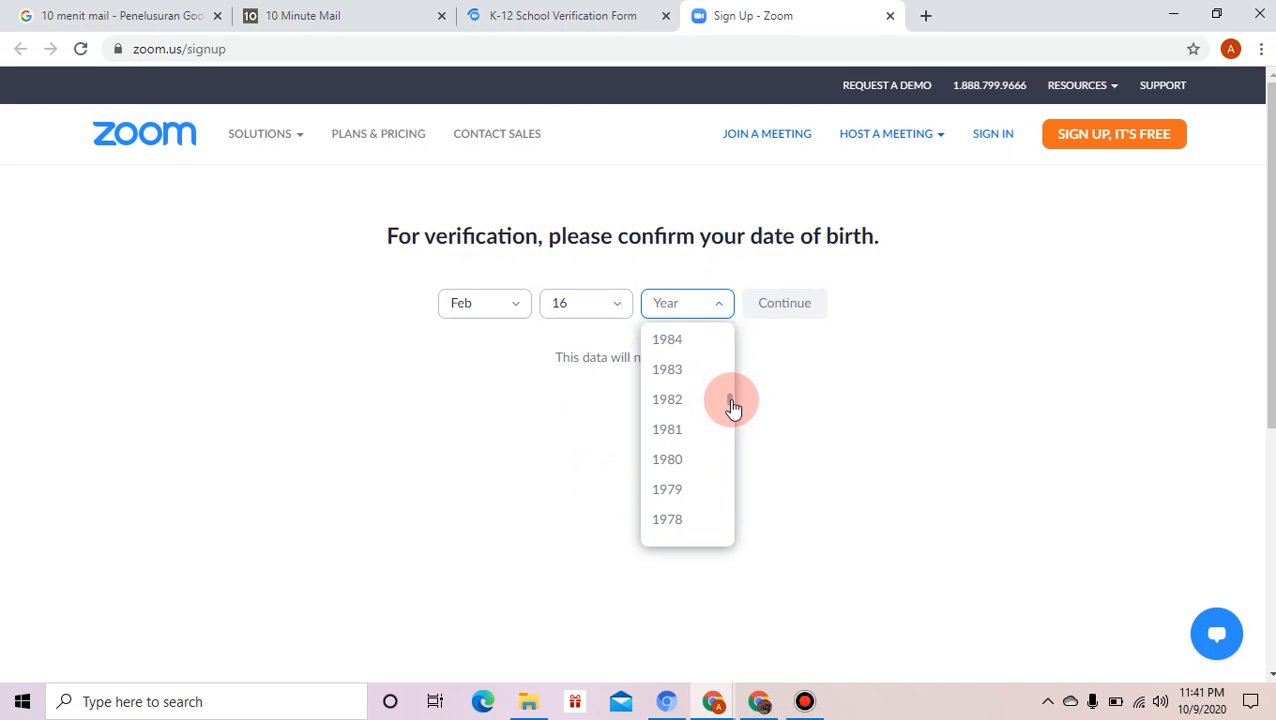
left_click(690, 369)
left_click(786, 313)
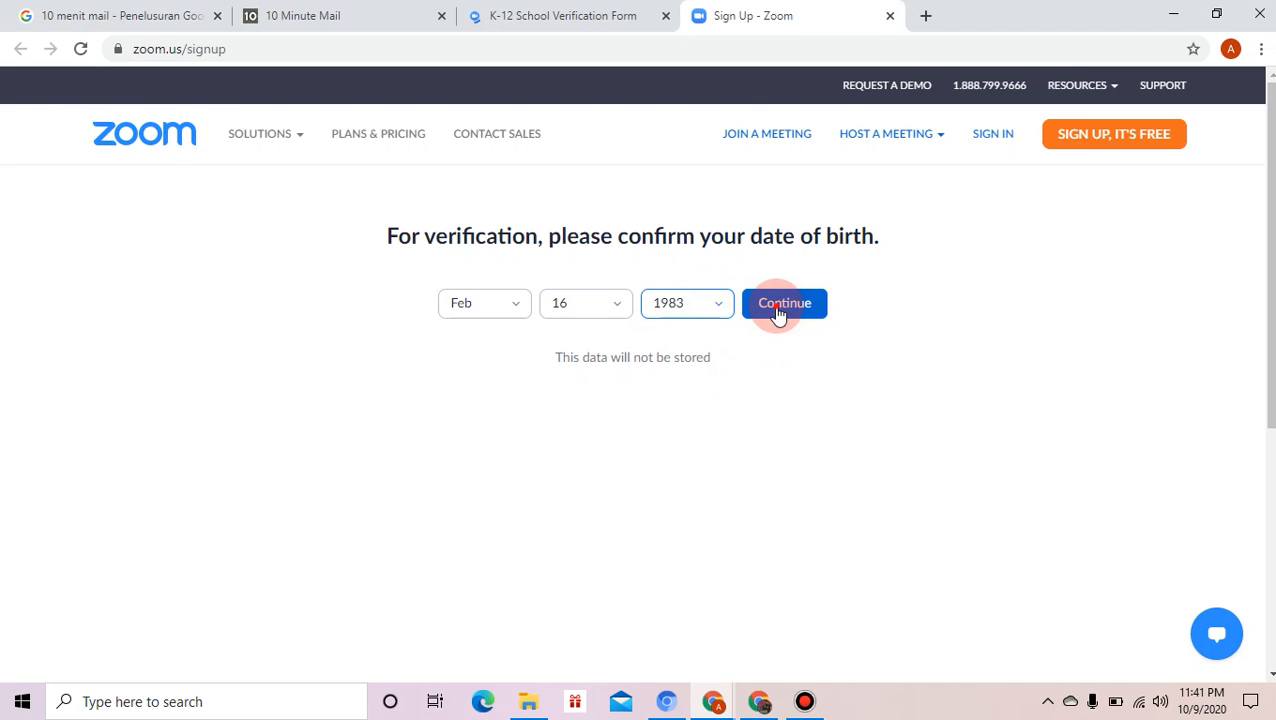
left_click(779, 312)
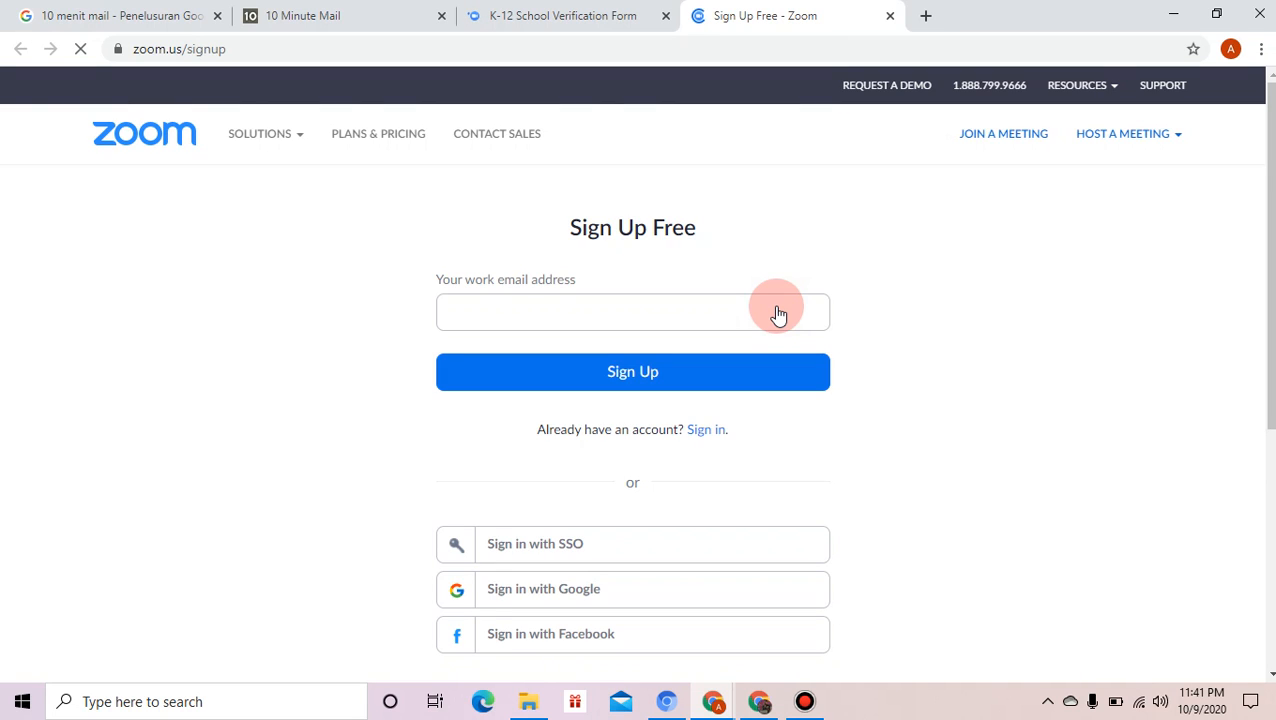
- Copy the temporary address from 10 Minute Mail and paste it into Zoom's work e-mail field
left_click(315, 31)
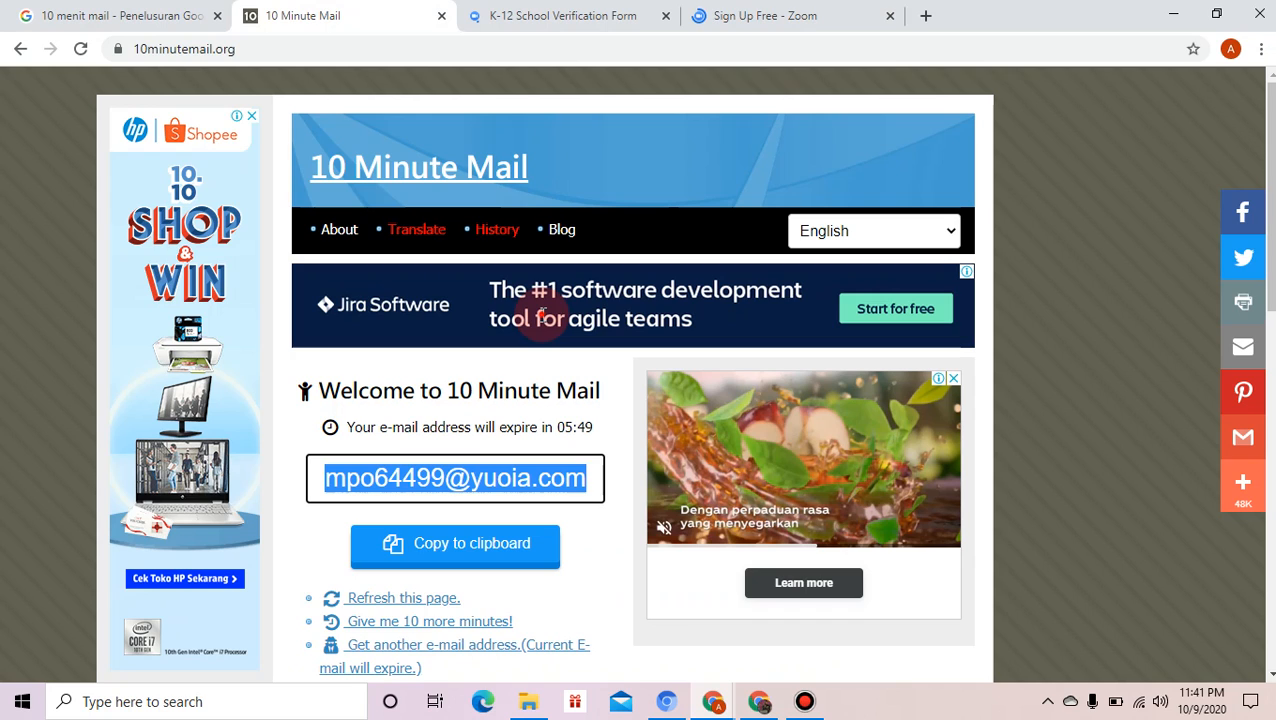
key("ctrl+4")
key("ctrl+v")
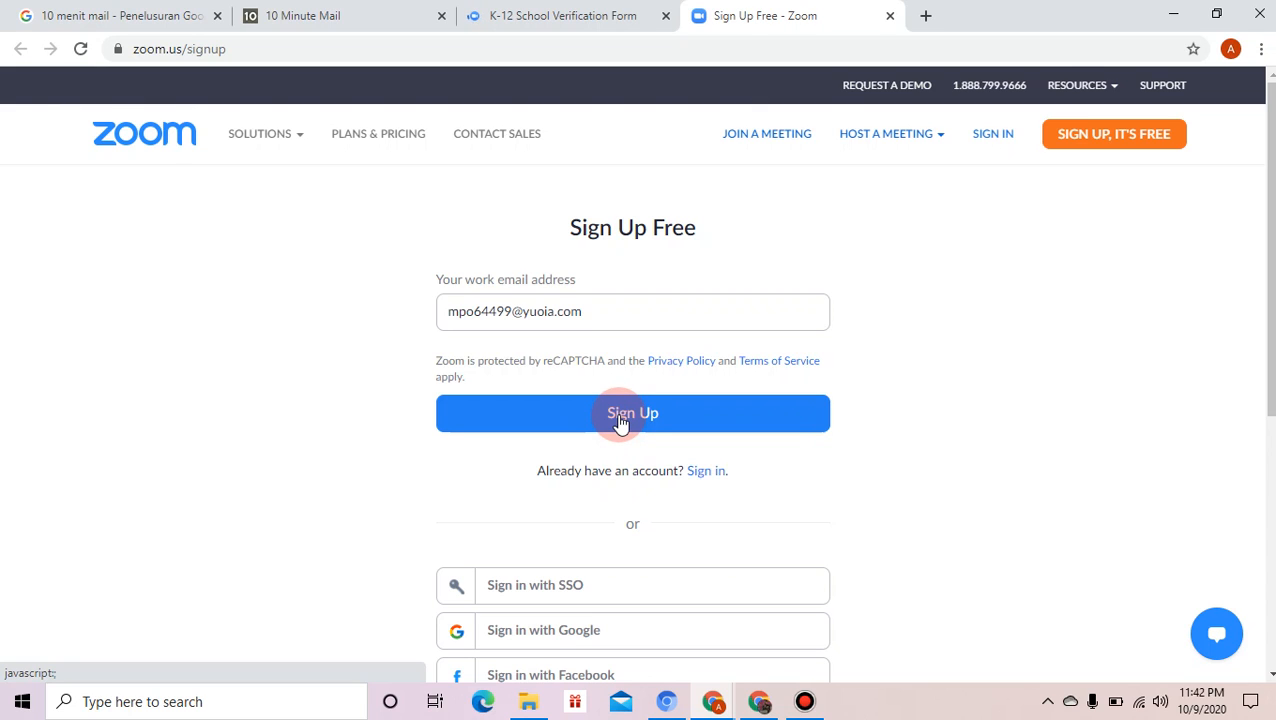
left_click(619, 422)
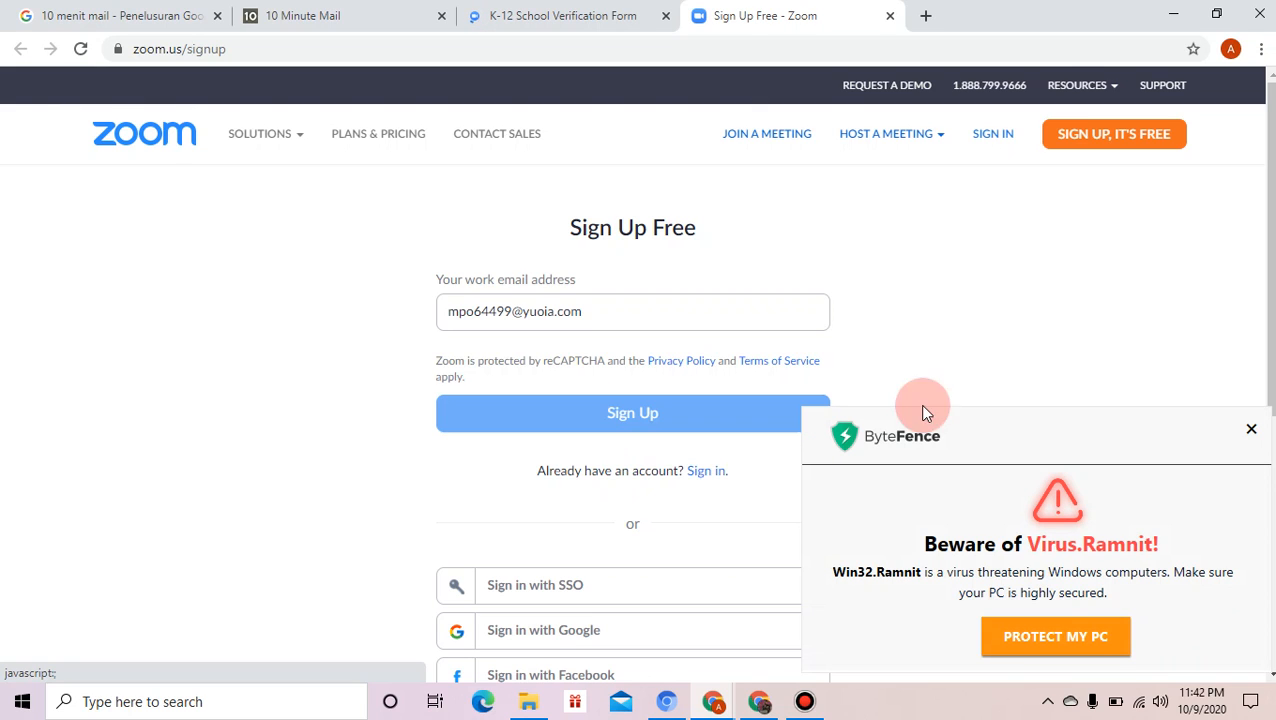
left_click(1252, 431)
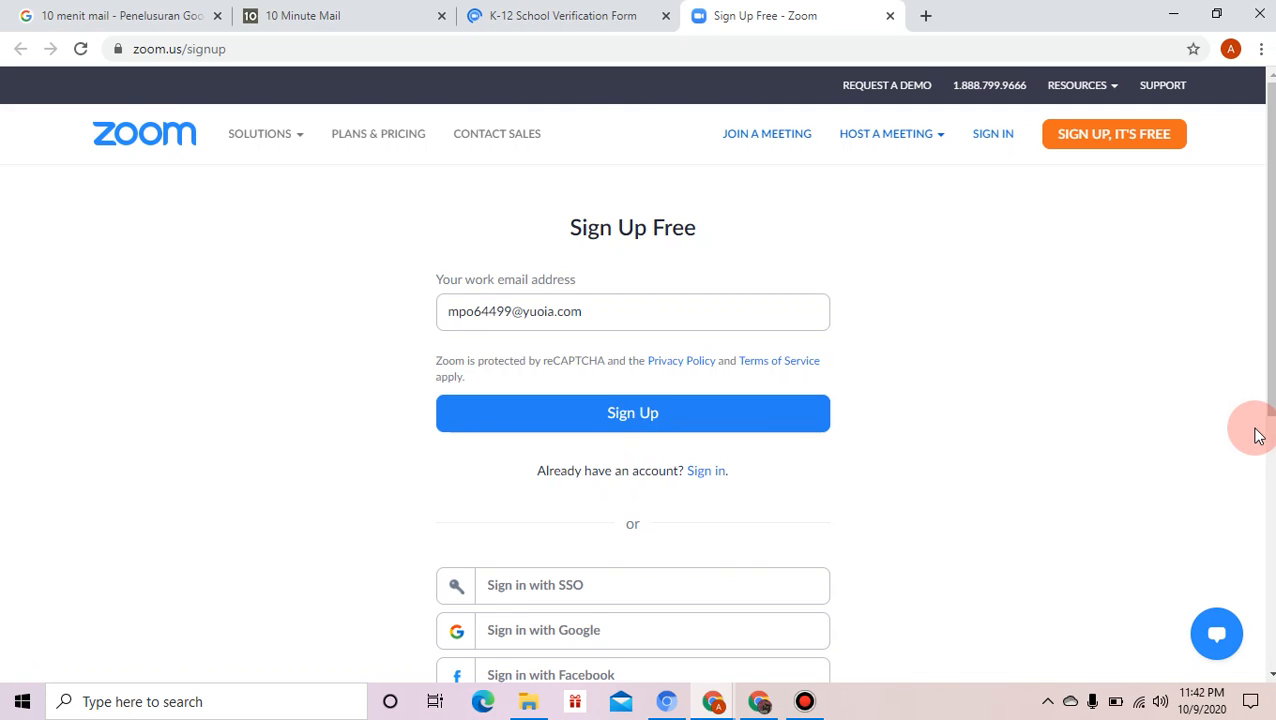
left_click(684, 412)
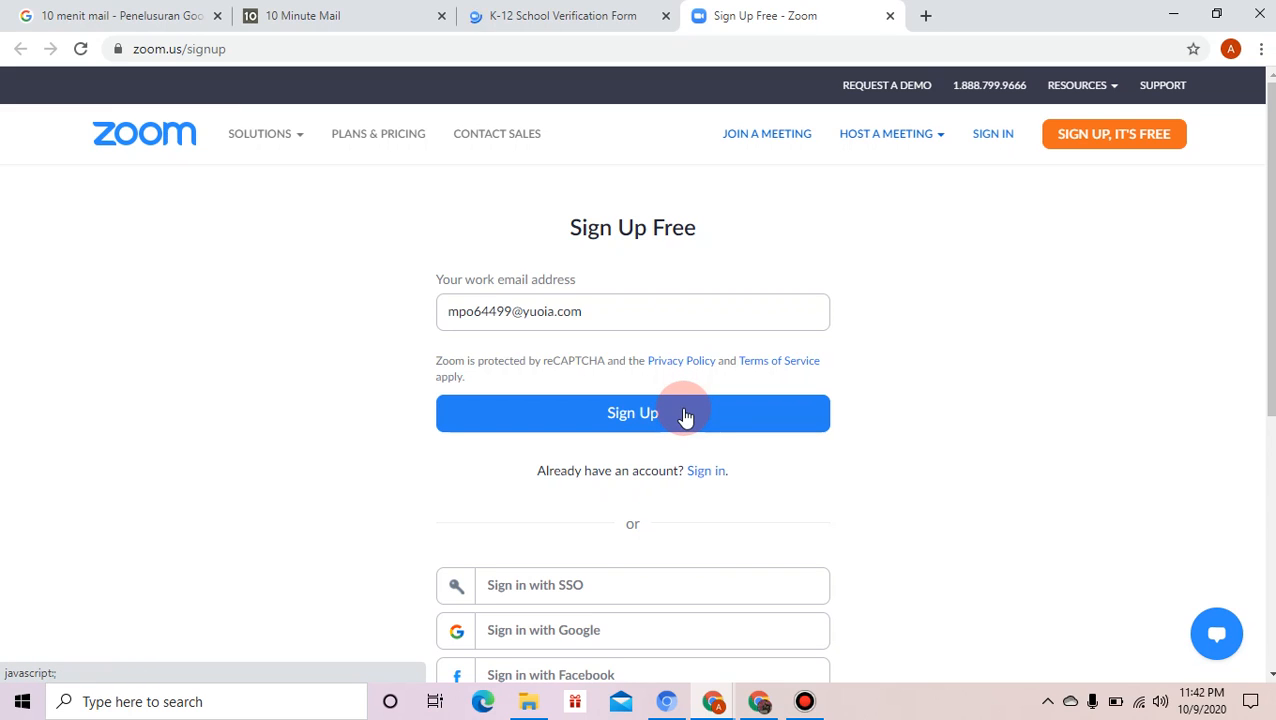
left_click(685, 414)
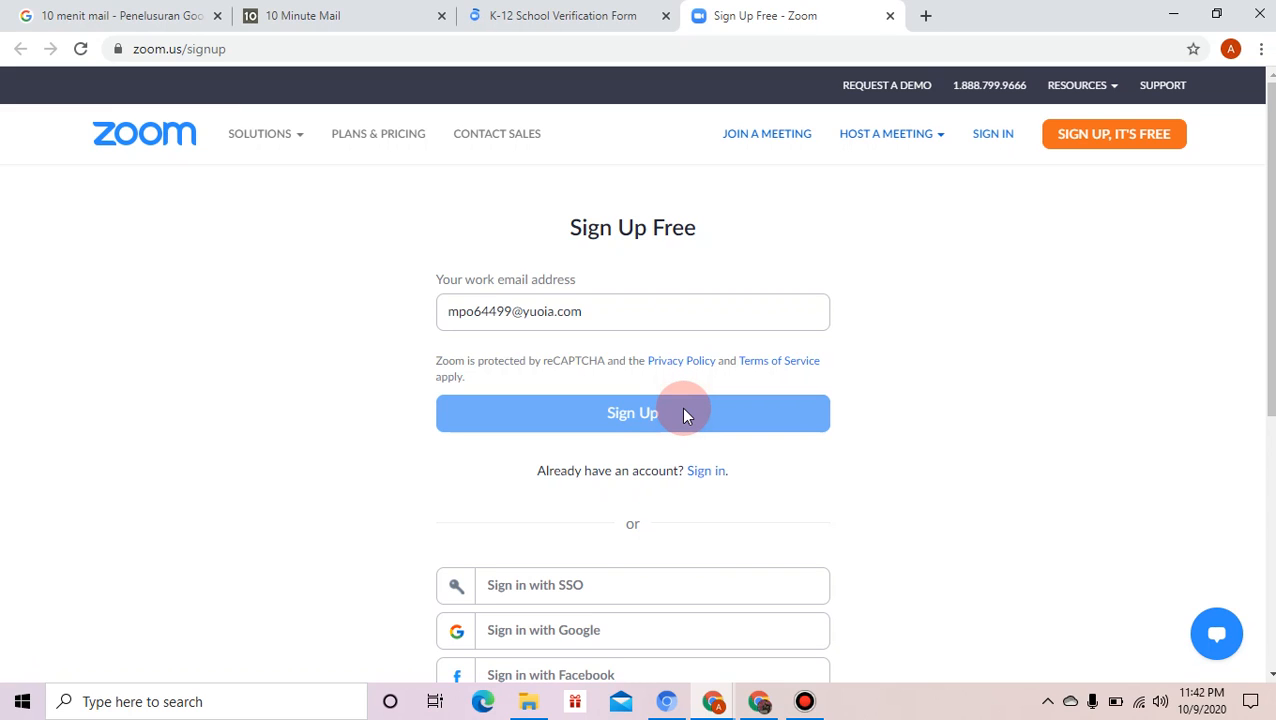
double_click(631, 413)
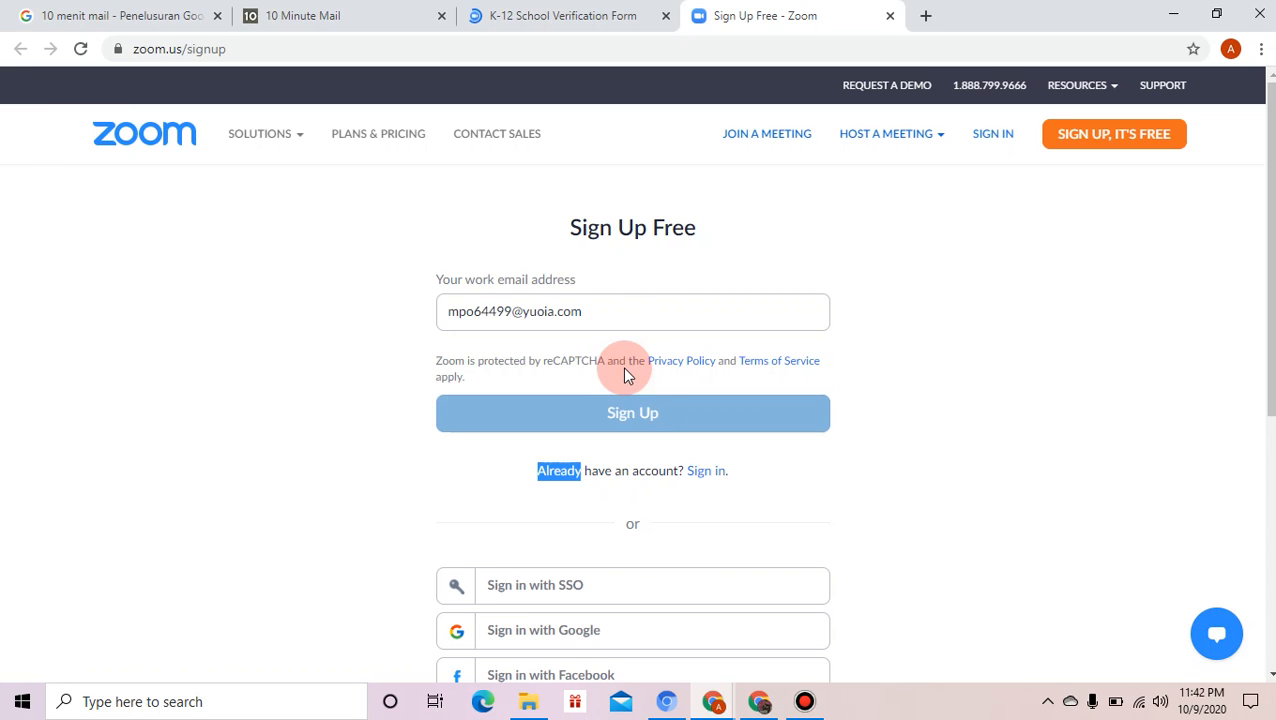
left_click(614, 307)
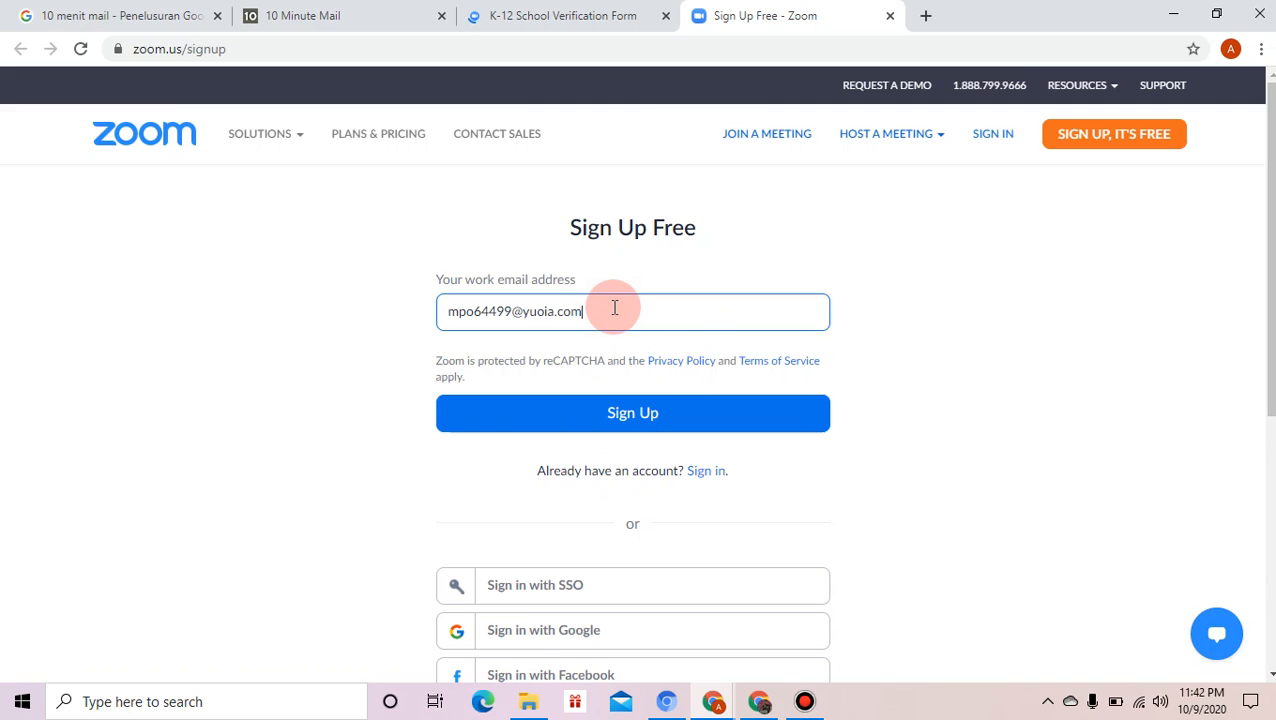
left_click(612, 410)
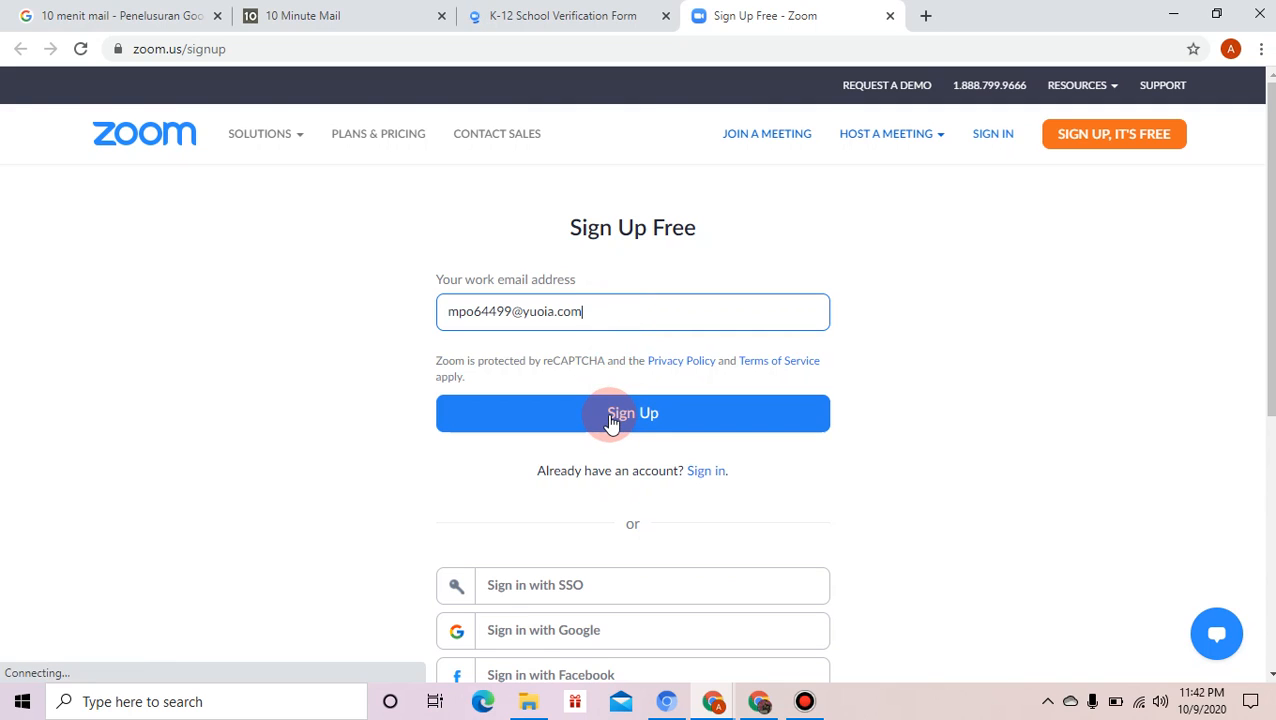
left_click(612, 418)
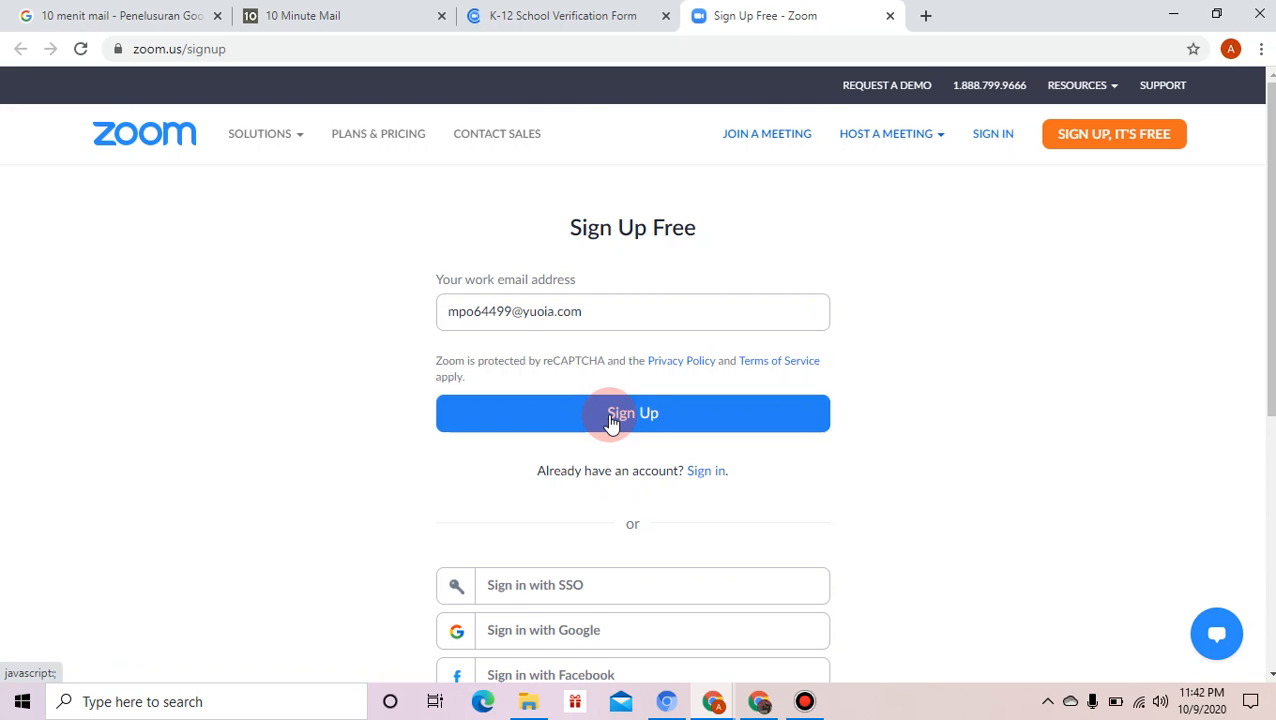
left_click(612, 418)
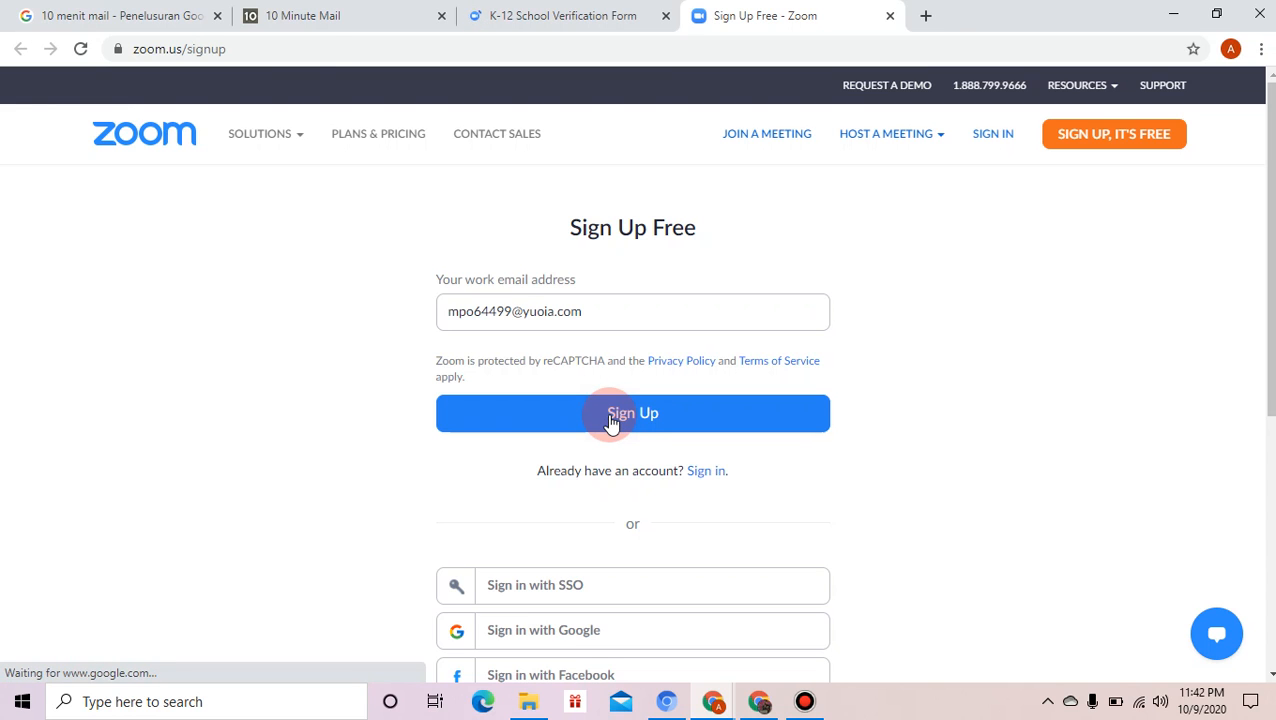
left_click(310, 20)
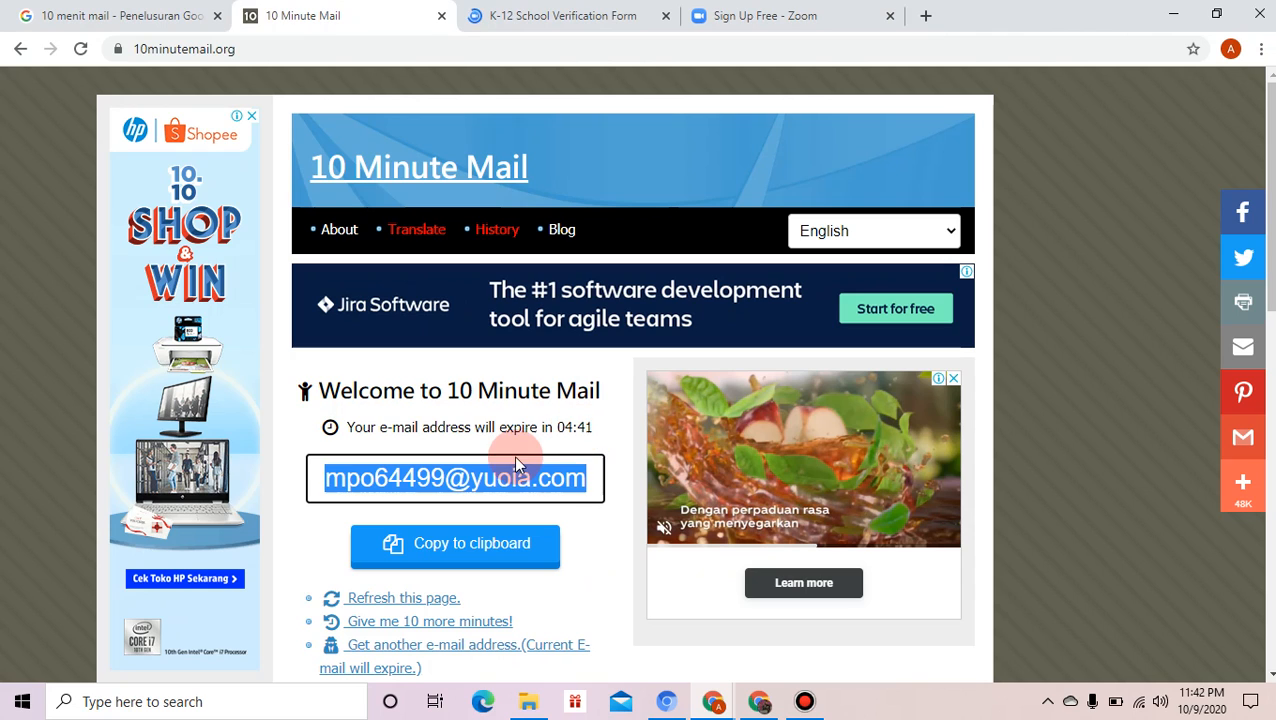
left_click(752, 18)
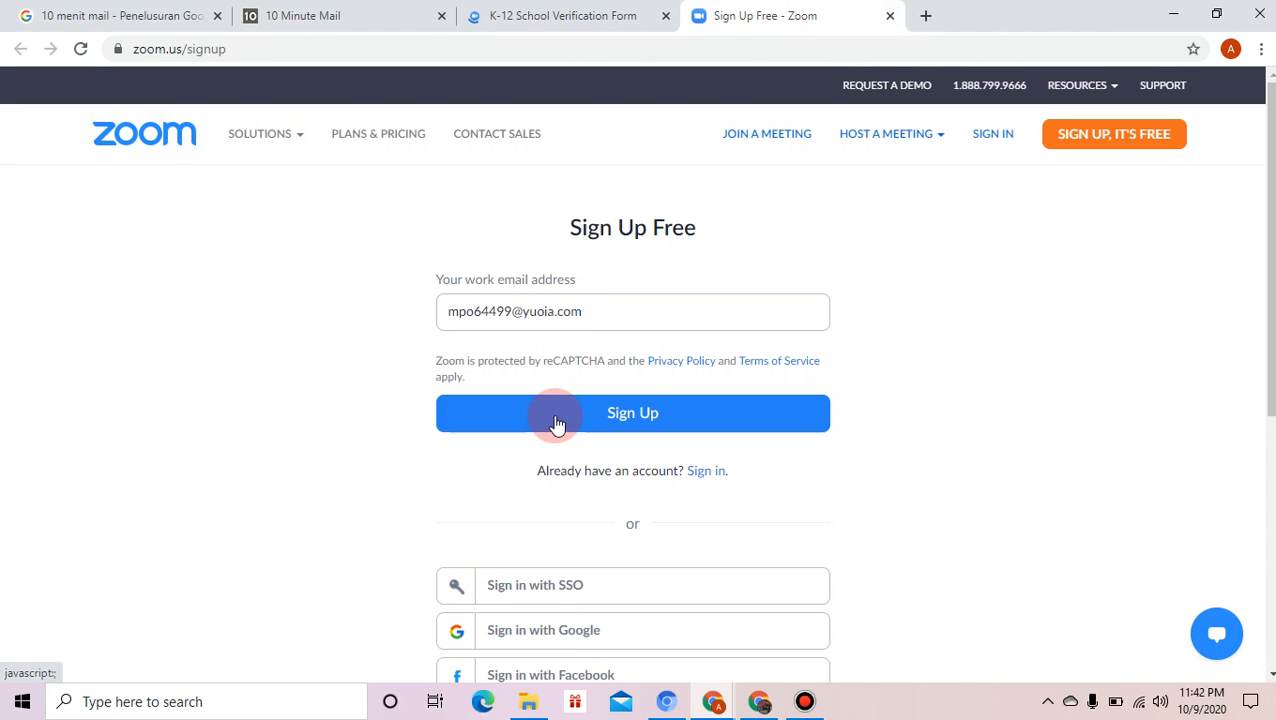
left_click(557, 413)
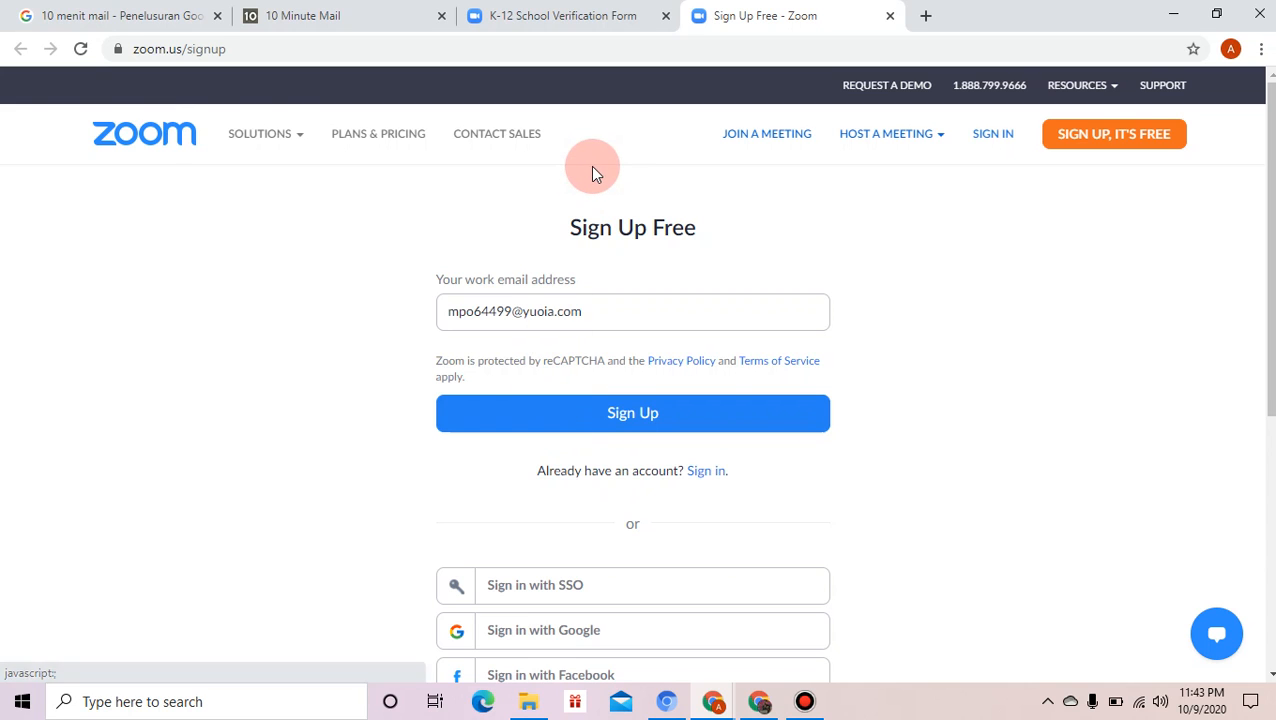
- Back on the Sign Up Free tab, submit the form with the temporary address as work e-mail
left_click(530, 18)
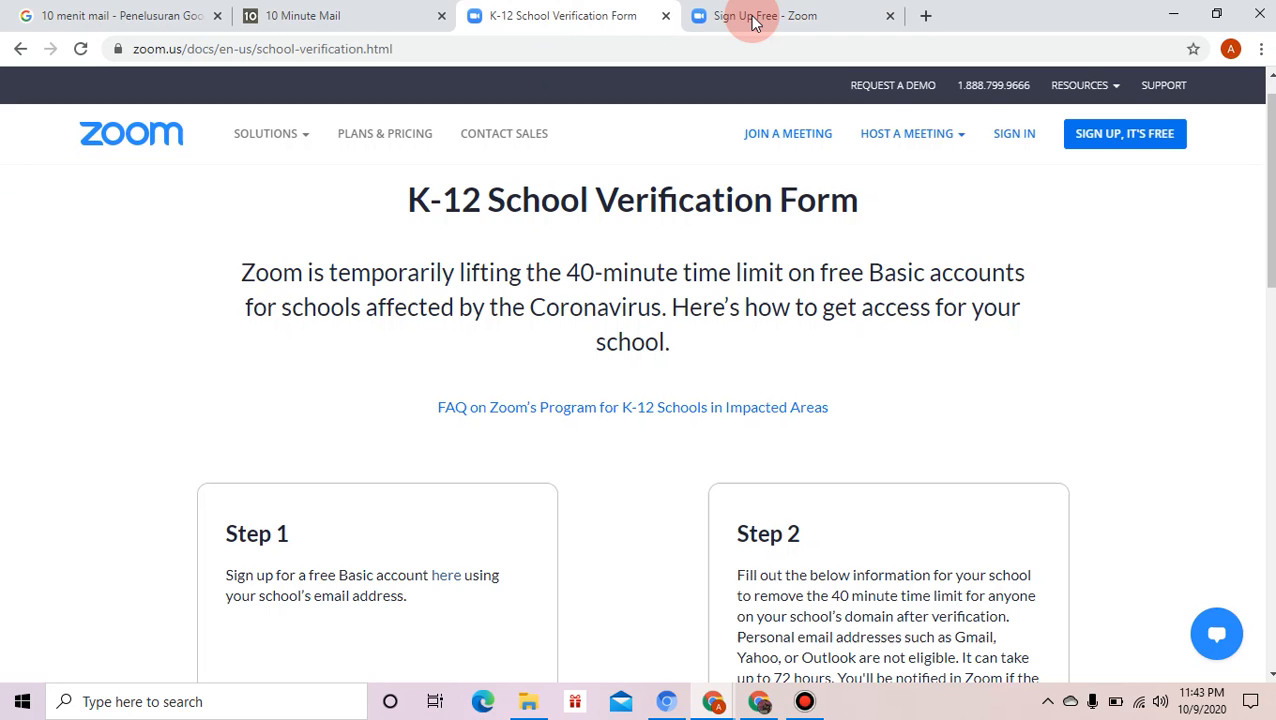
left_click(770, 12)
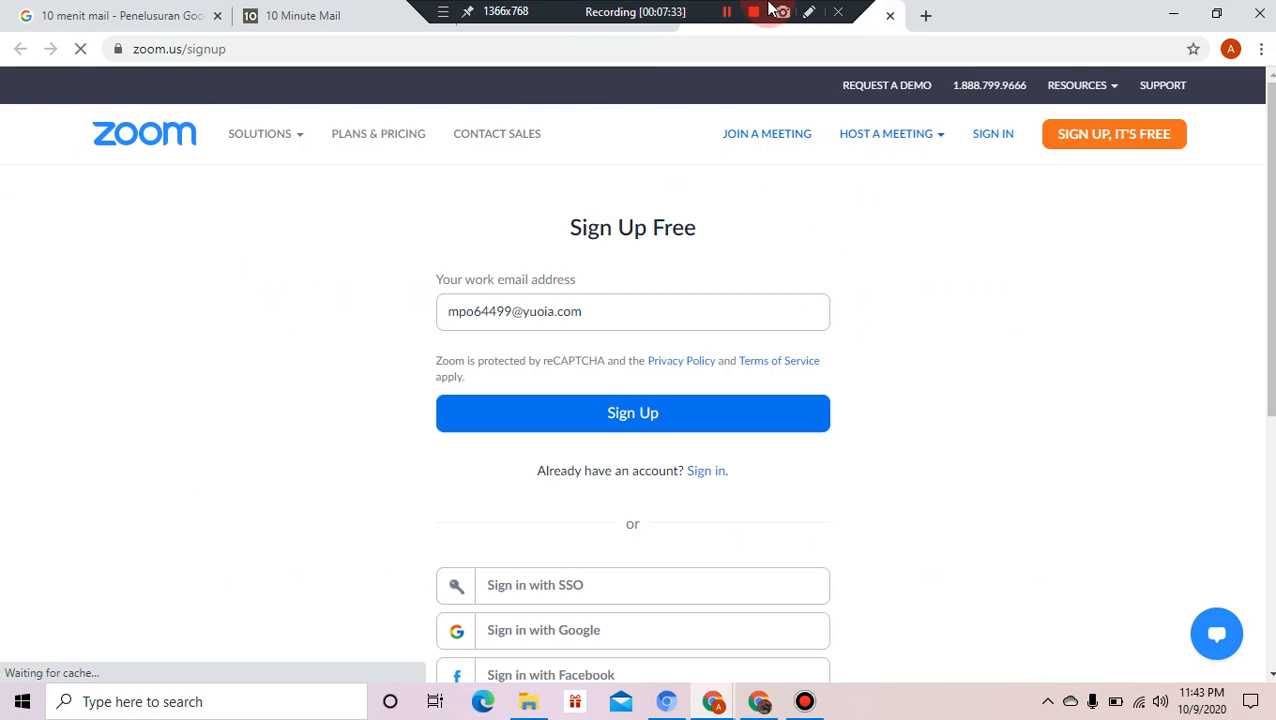
double_click(608, 415)
left_click(608, 415)
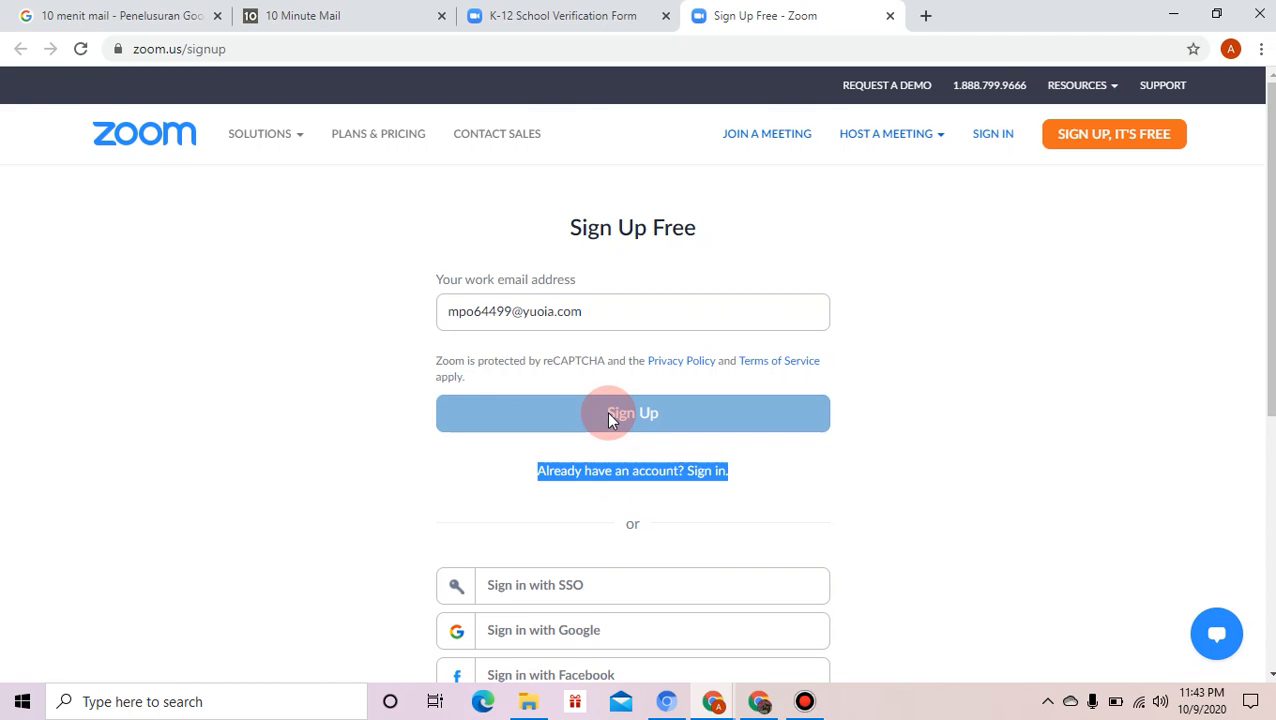
triple_click(608, 415)
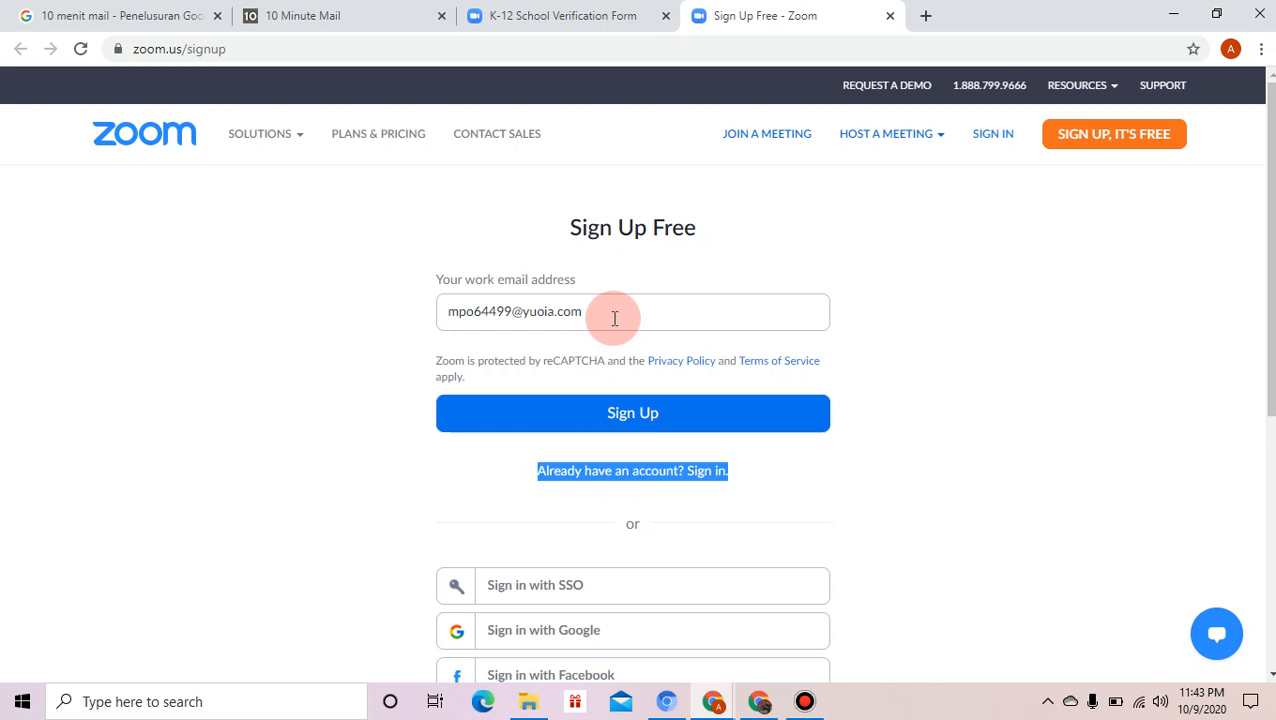
left_click(606, 317)
left_click(603, 433)
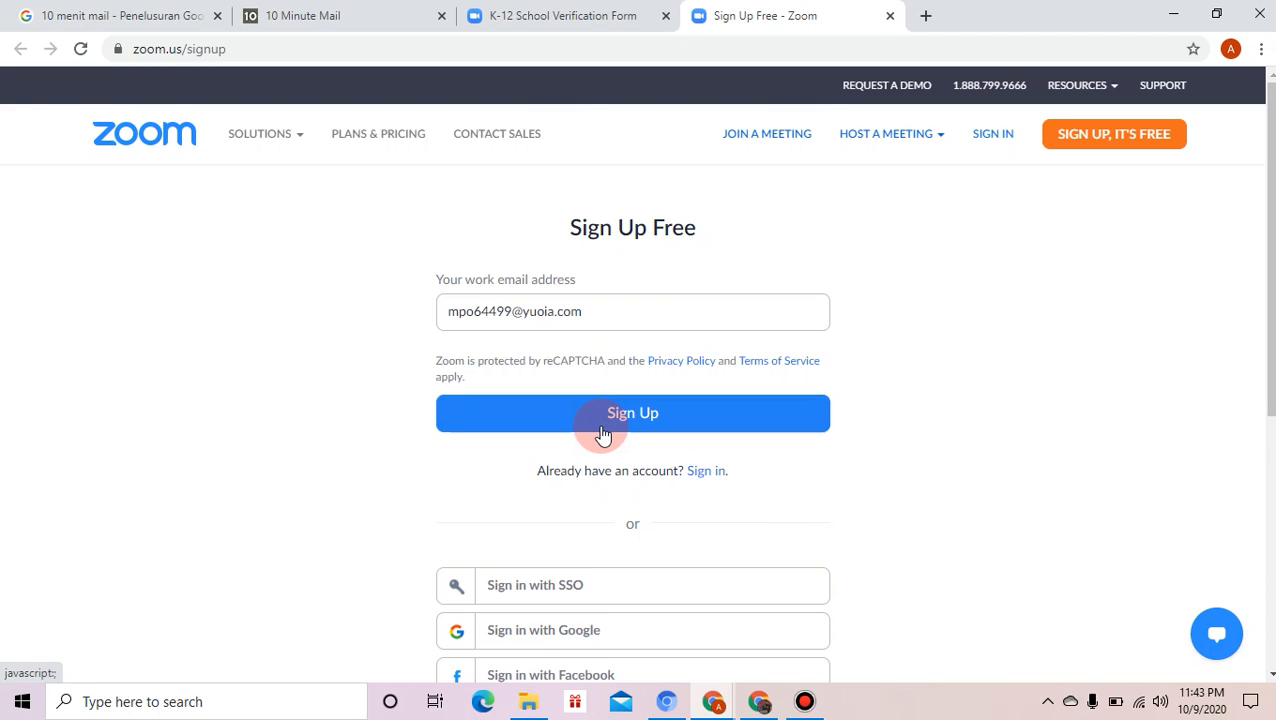
left_click(603, 433)
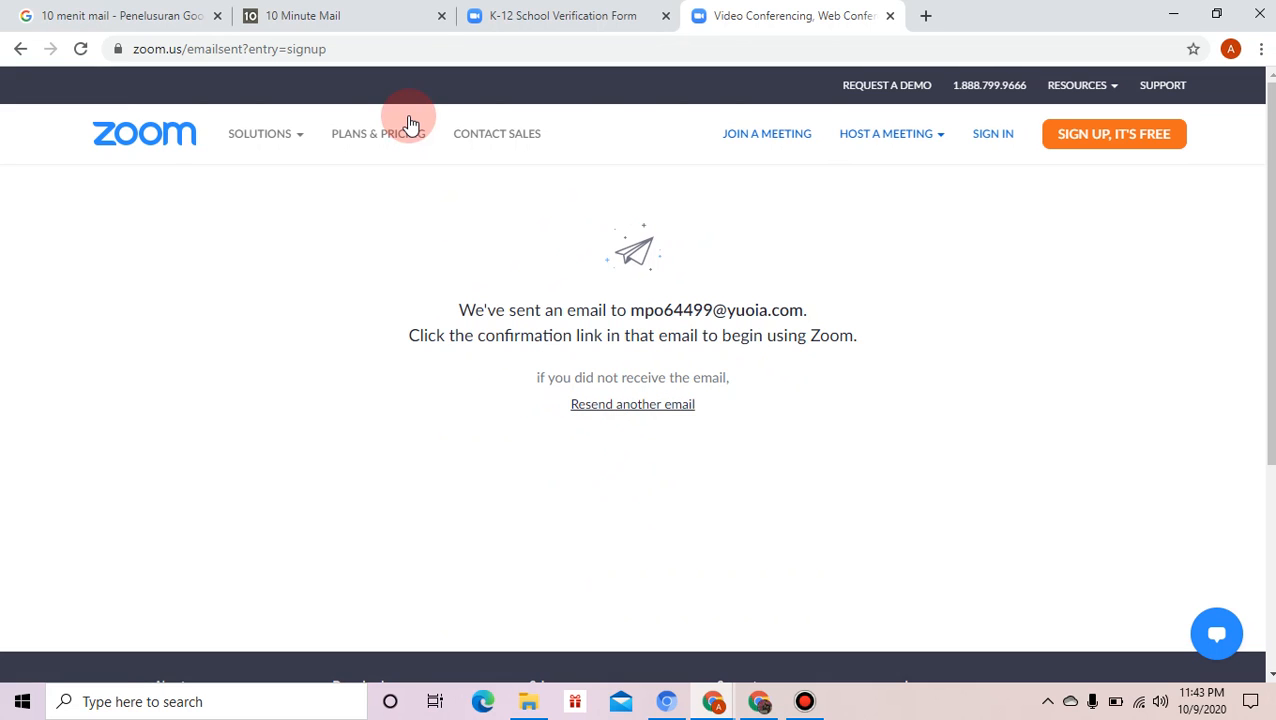
- Open the 'Please activate your Zoom account' email in the temporary inbox and scroll to its activation link
left_click(365, 22)
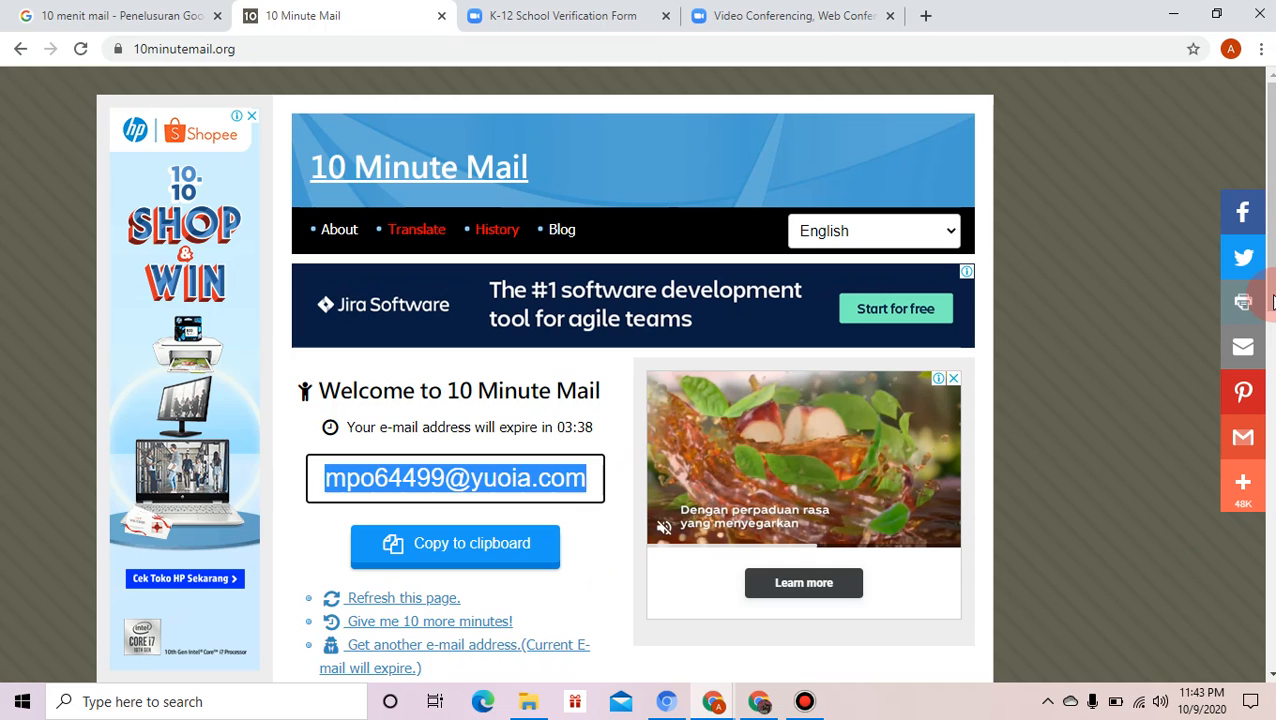
scroll(1266, 470, "down", 5)
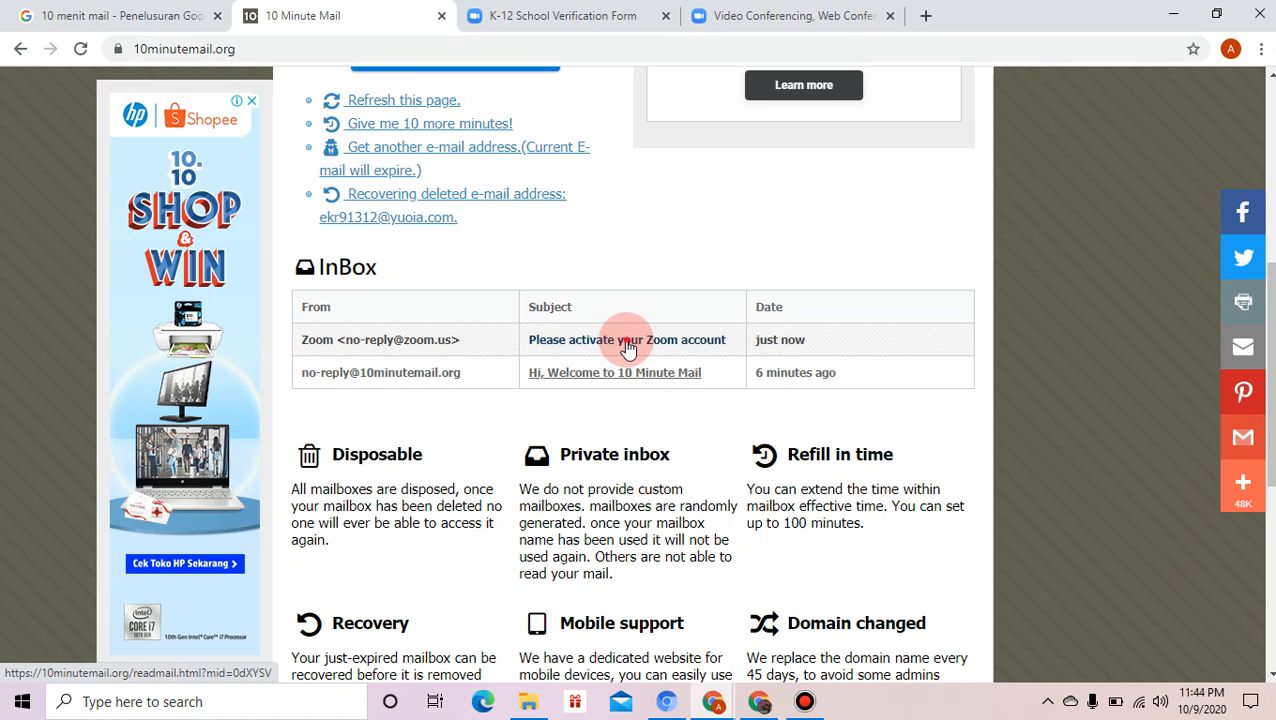
left_click(628, 341)
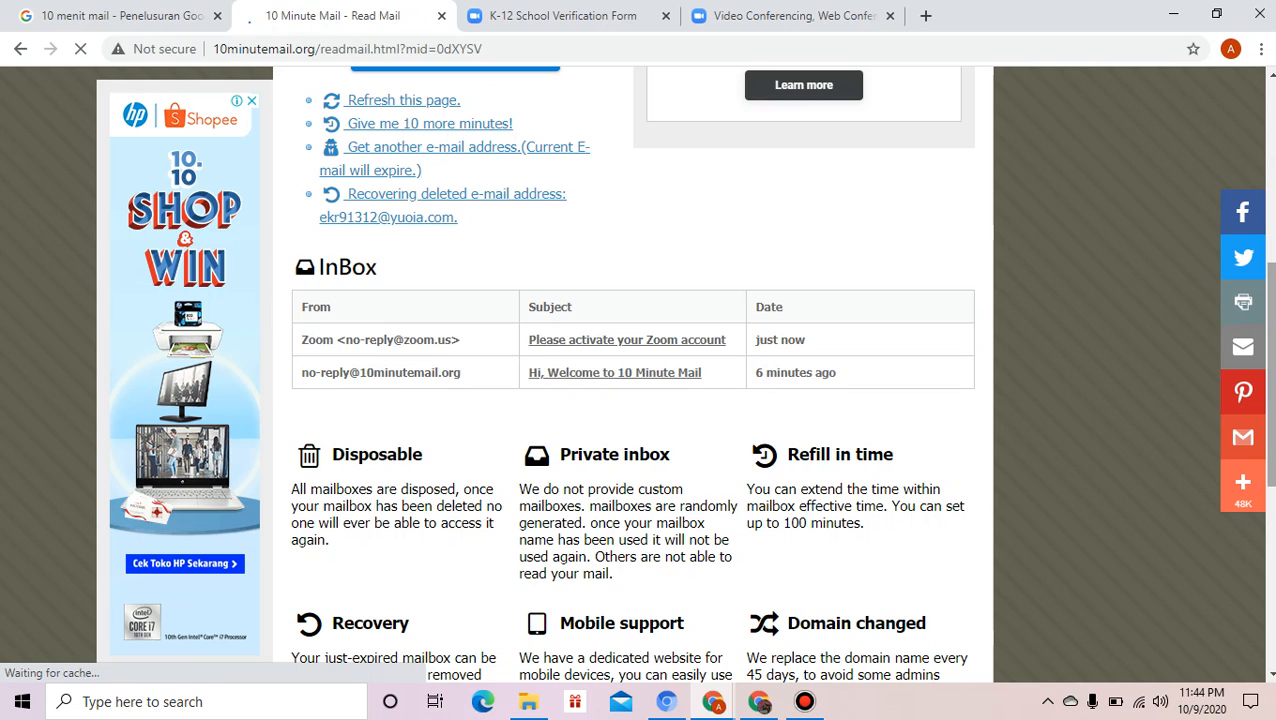
left_click_drag(1271, 304, 1271, 332)
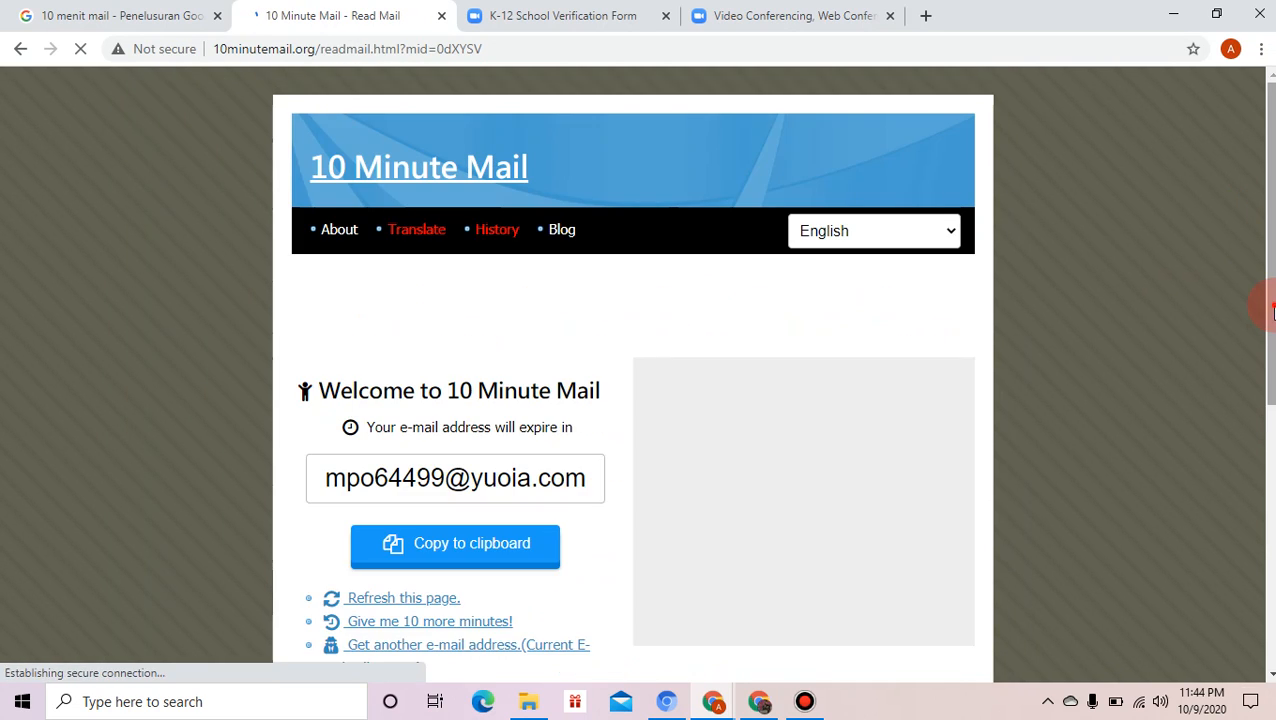
left_click(1273, 358)
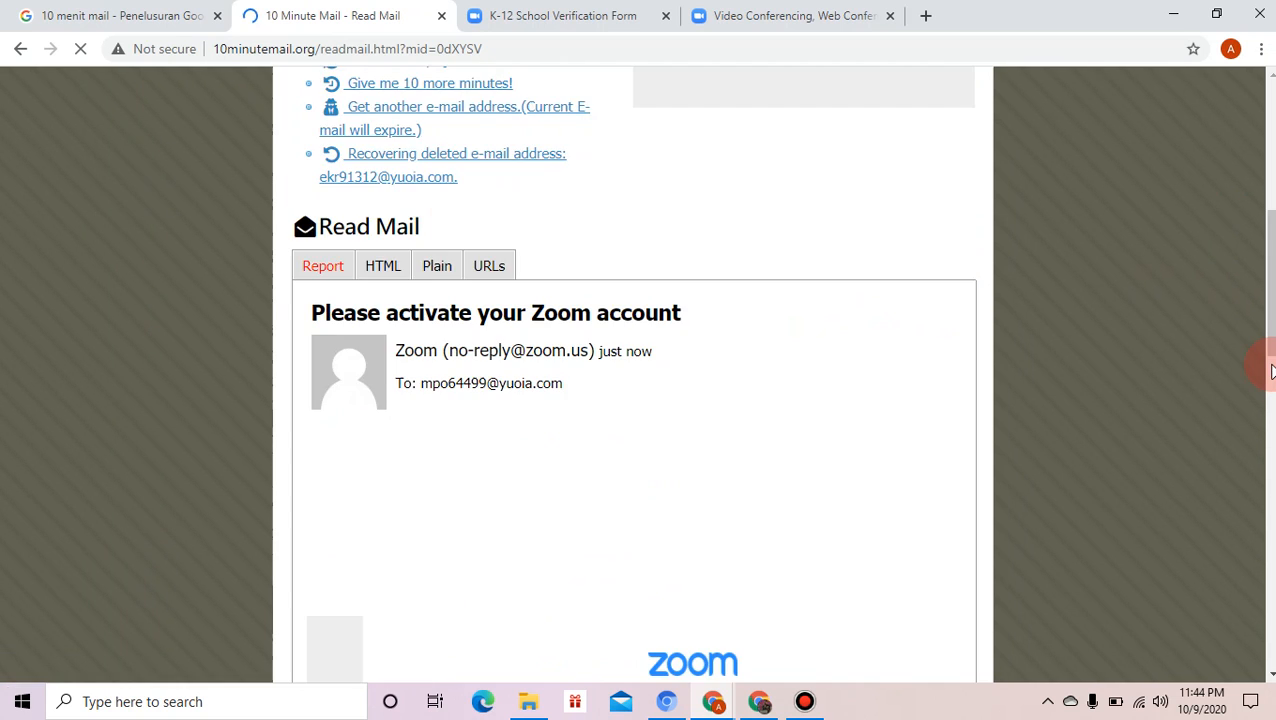
left_click(1271, 370)
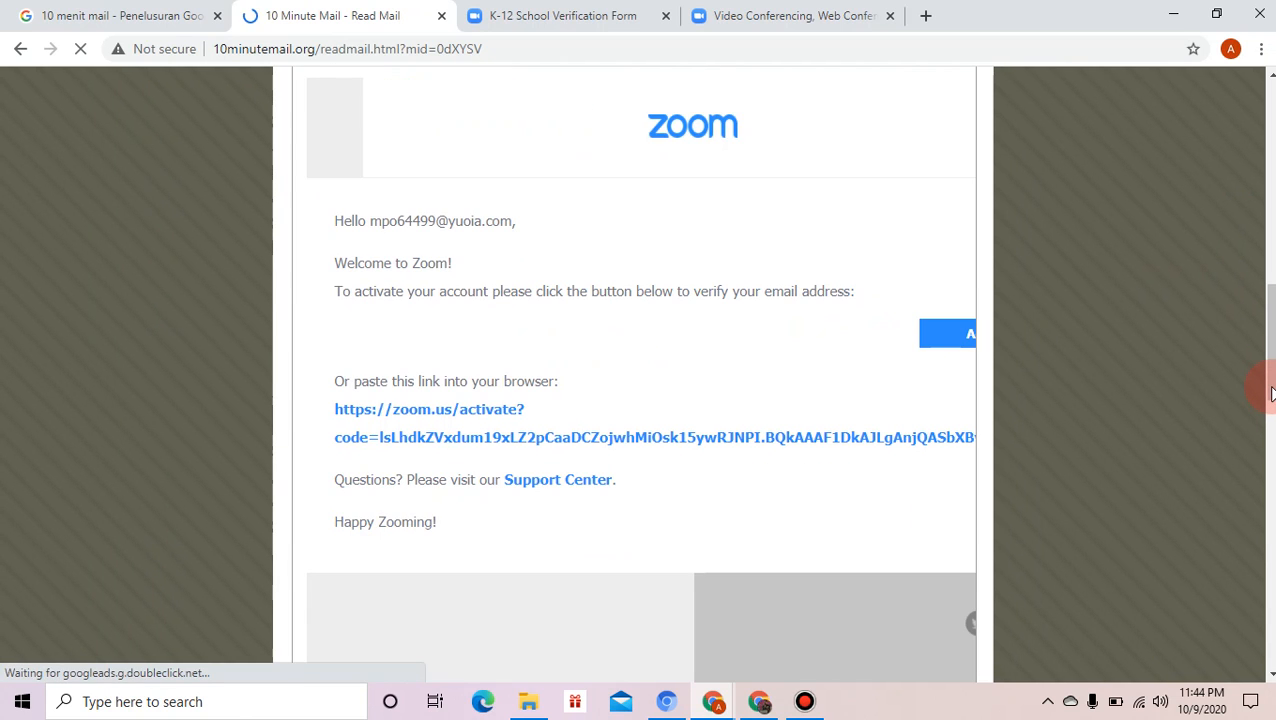
scroll(1271, 392, "down", 2)
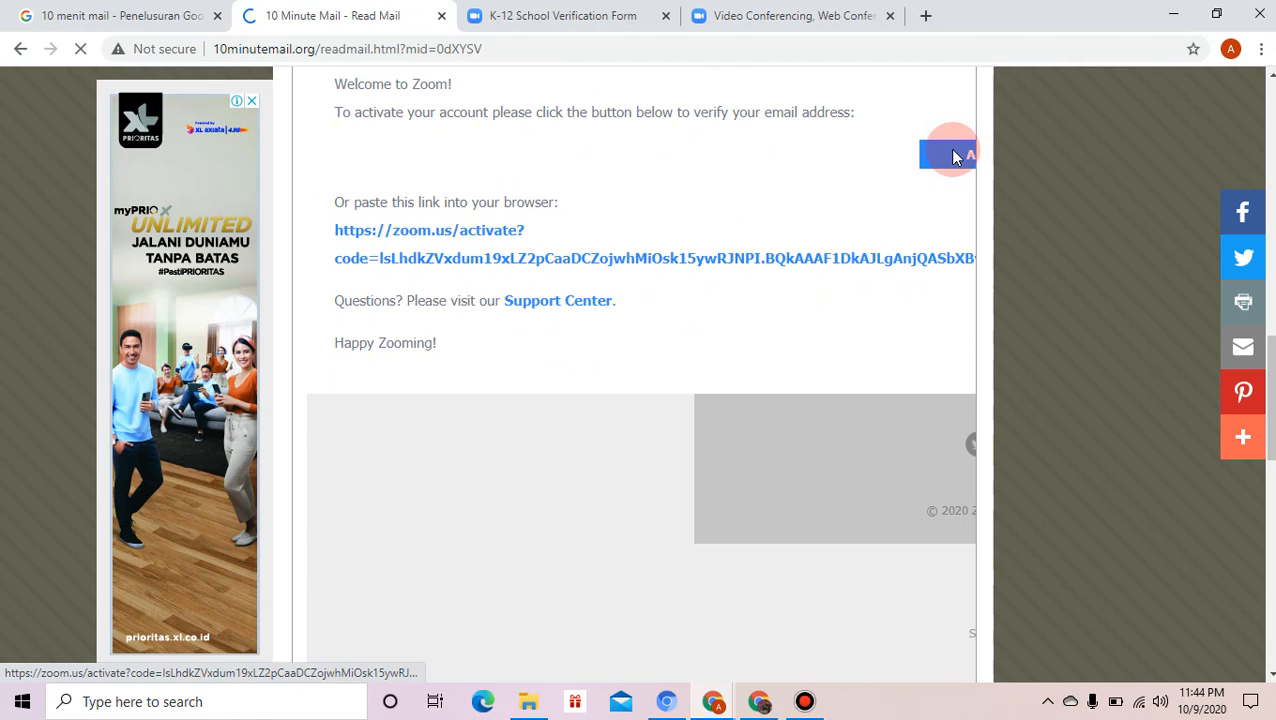
- Activate the account from the e-mail link, answer No to the school question, and continue
left_click(952, 155)
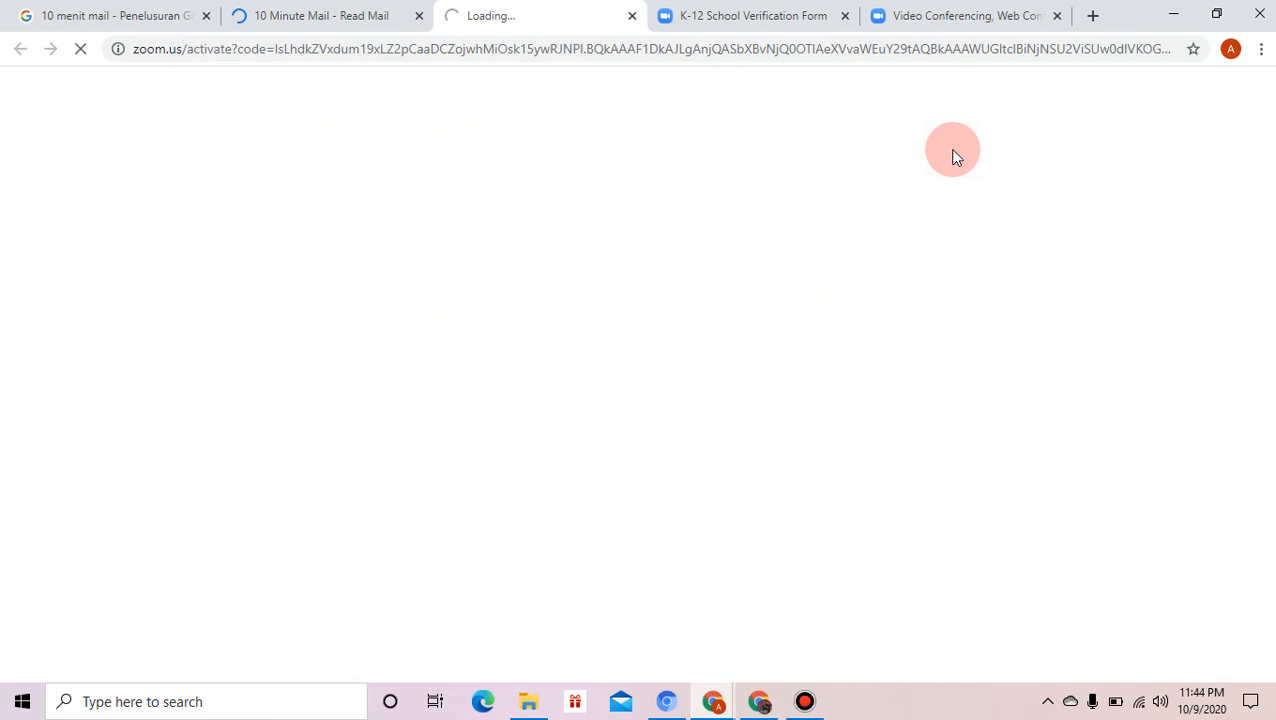
left_click(590, 50)
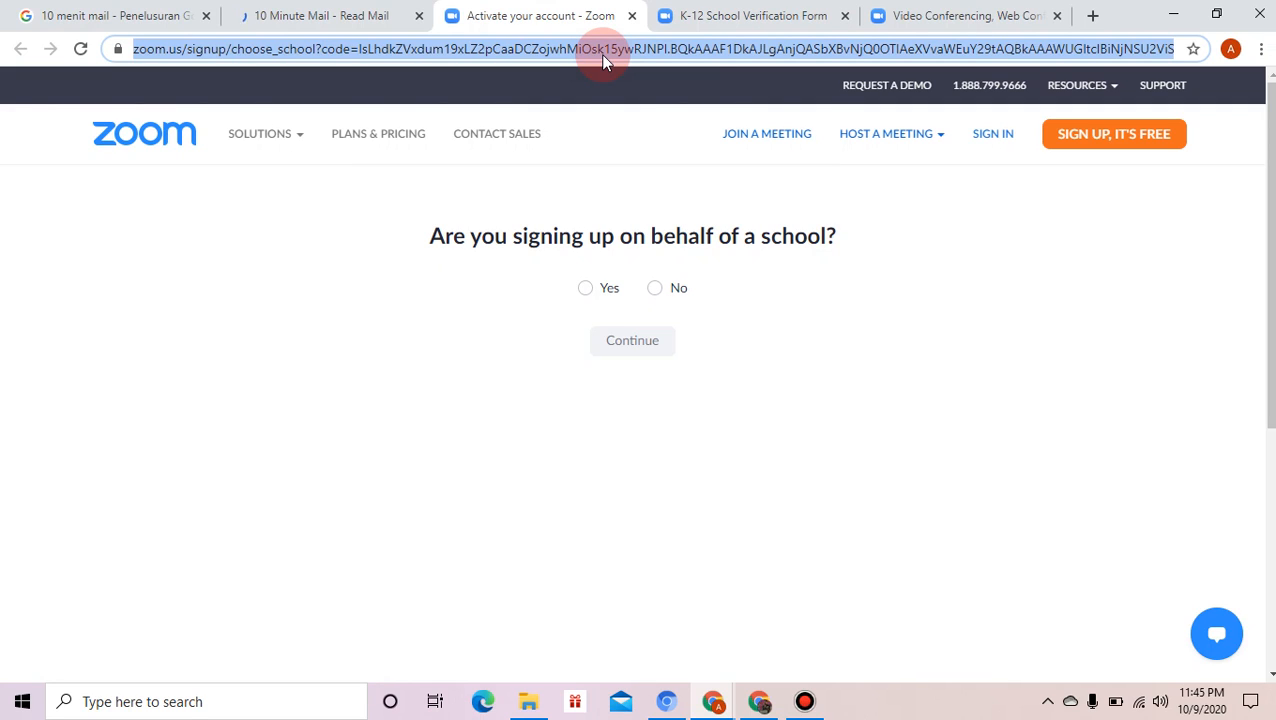
left_click(656, 292)
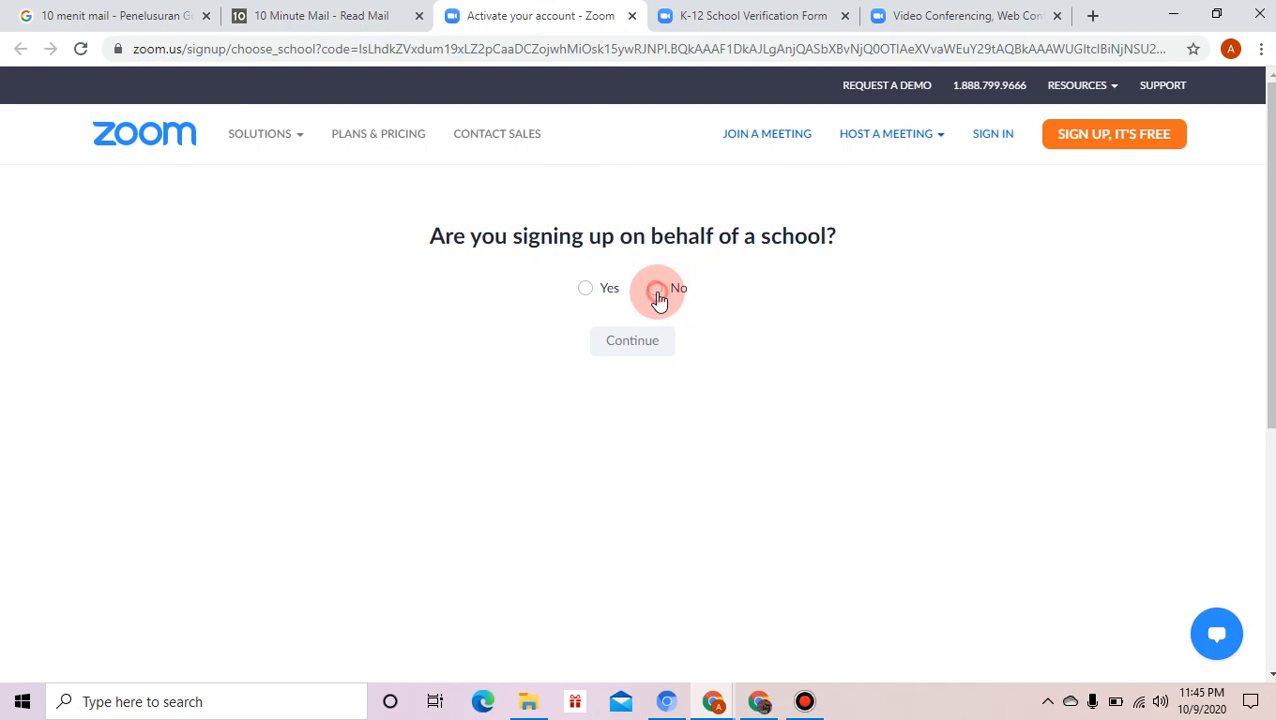
left_click(656, 292)
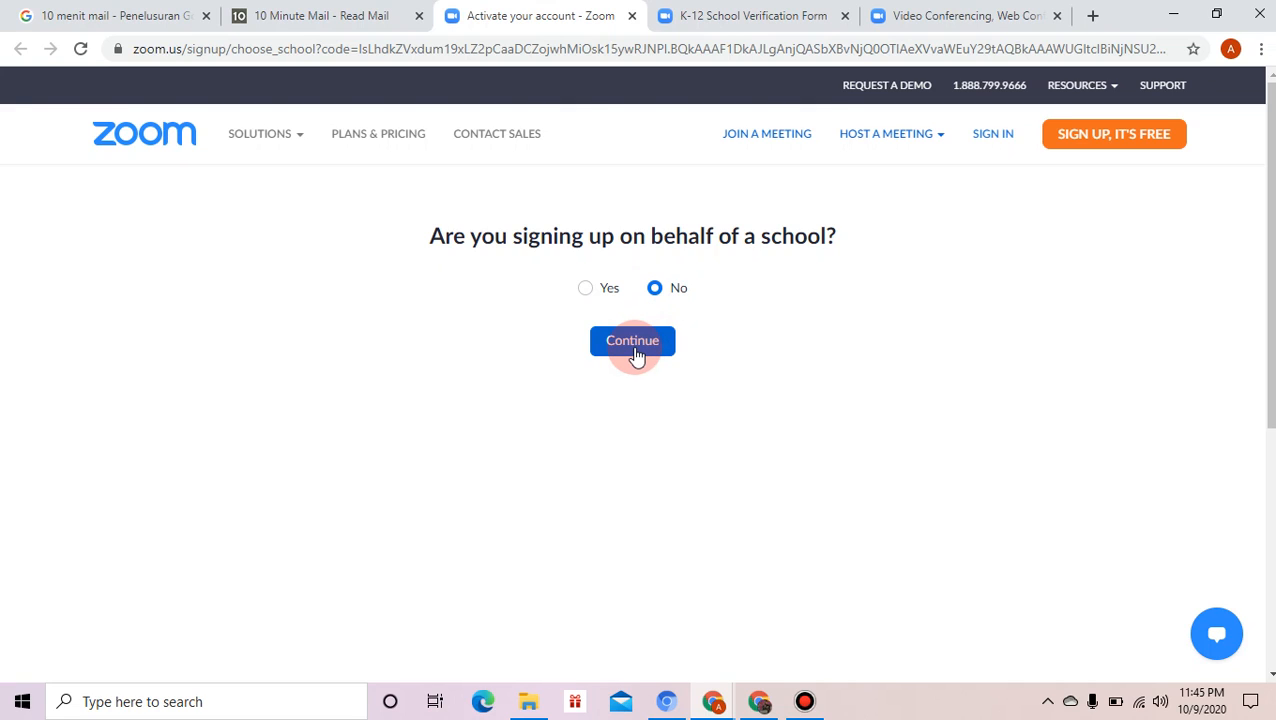
left_click(638, 352)
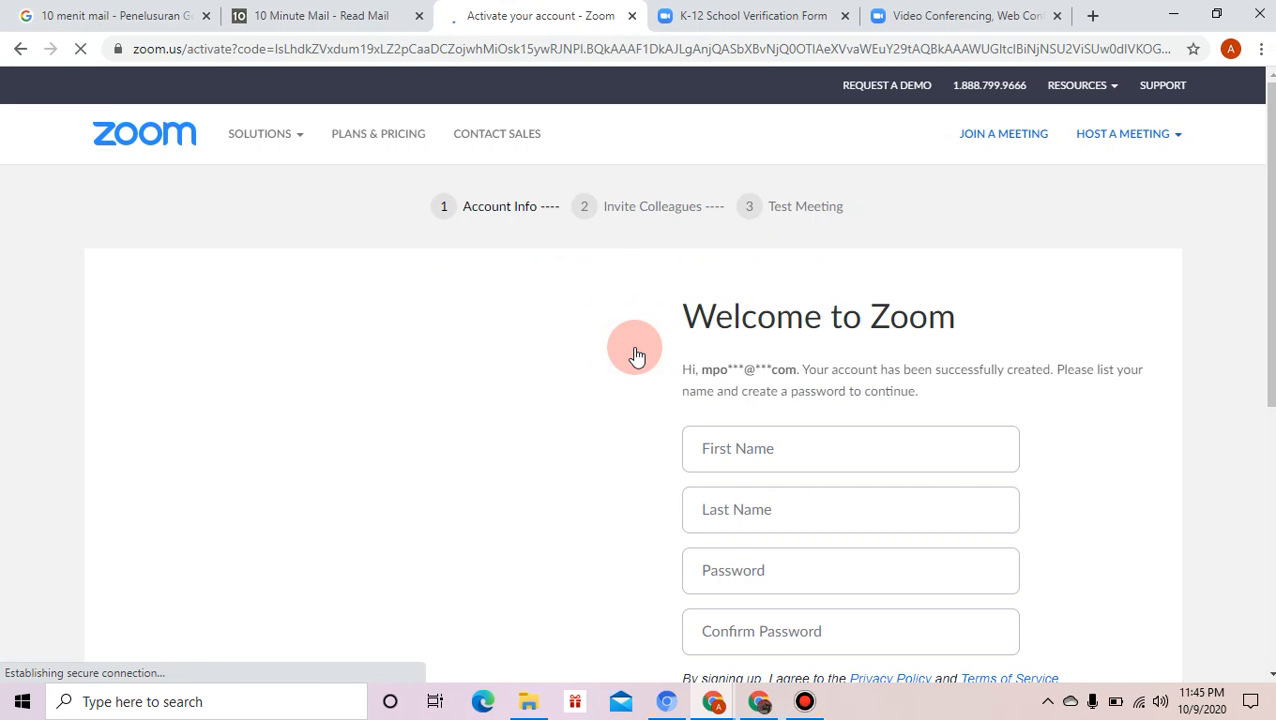
- Enter the account holder's first name and last name in the account form
left_click(936, 436)
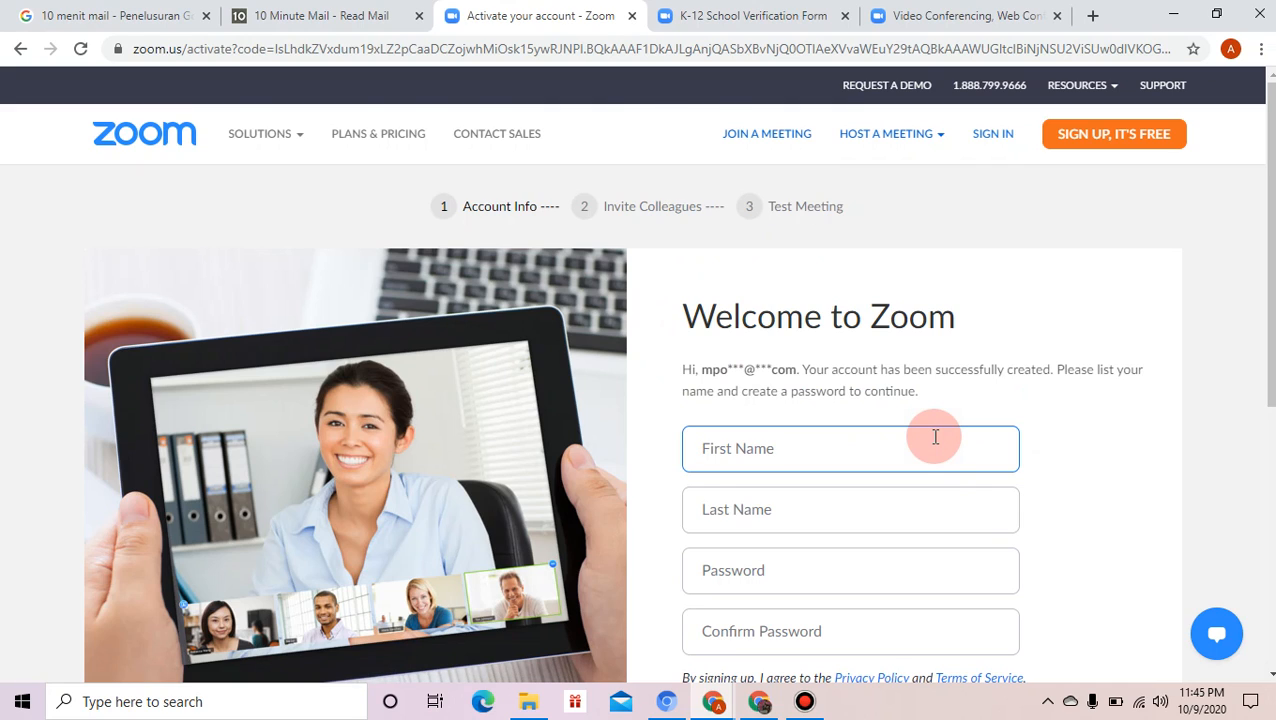
left_click(889, 524)
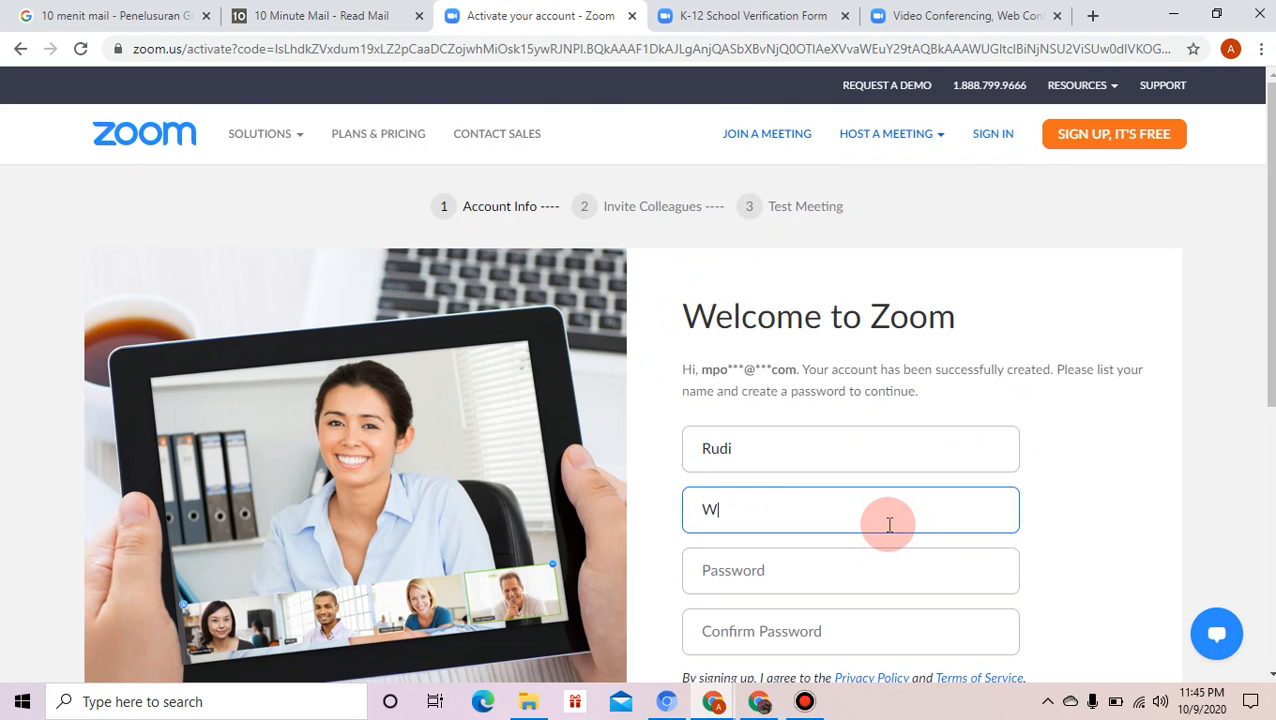
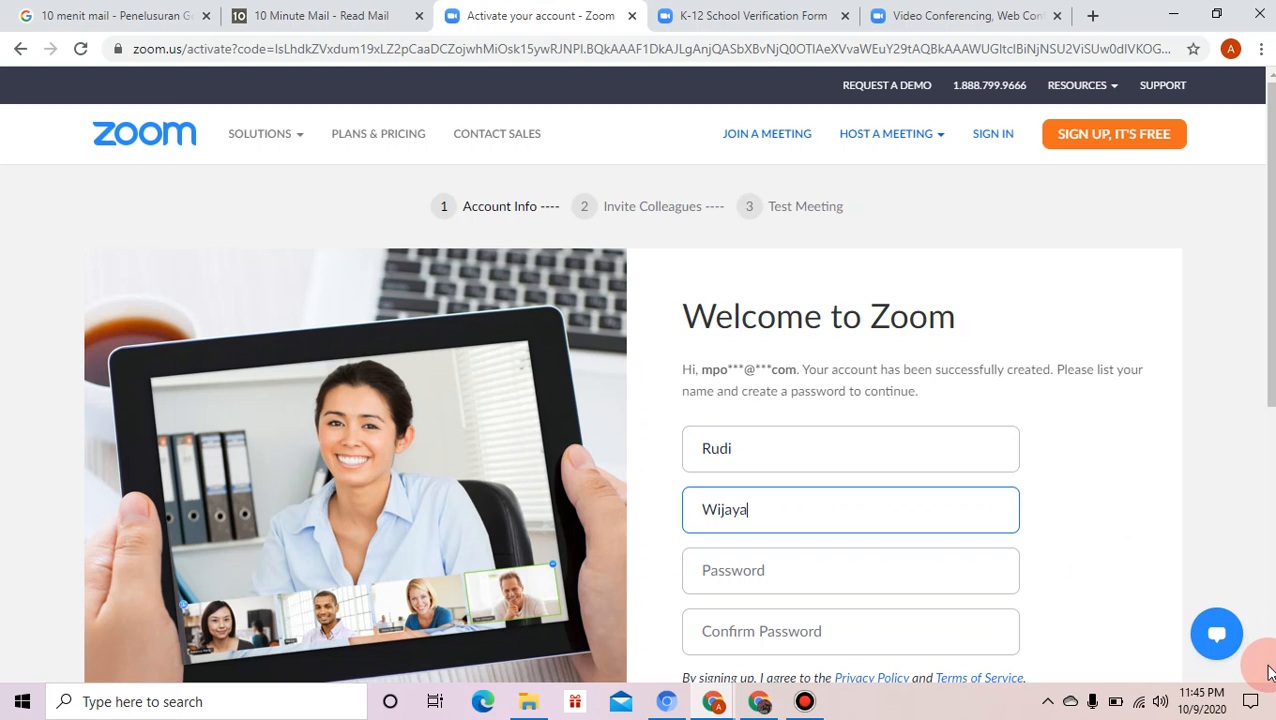
- Fill in the account password and its Confirm Password field
scroll(1268, 676, "down", 2)
left_click(1271, 677)
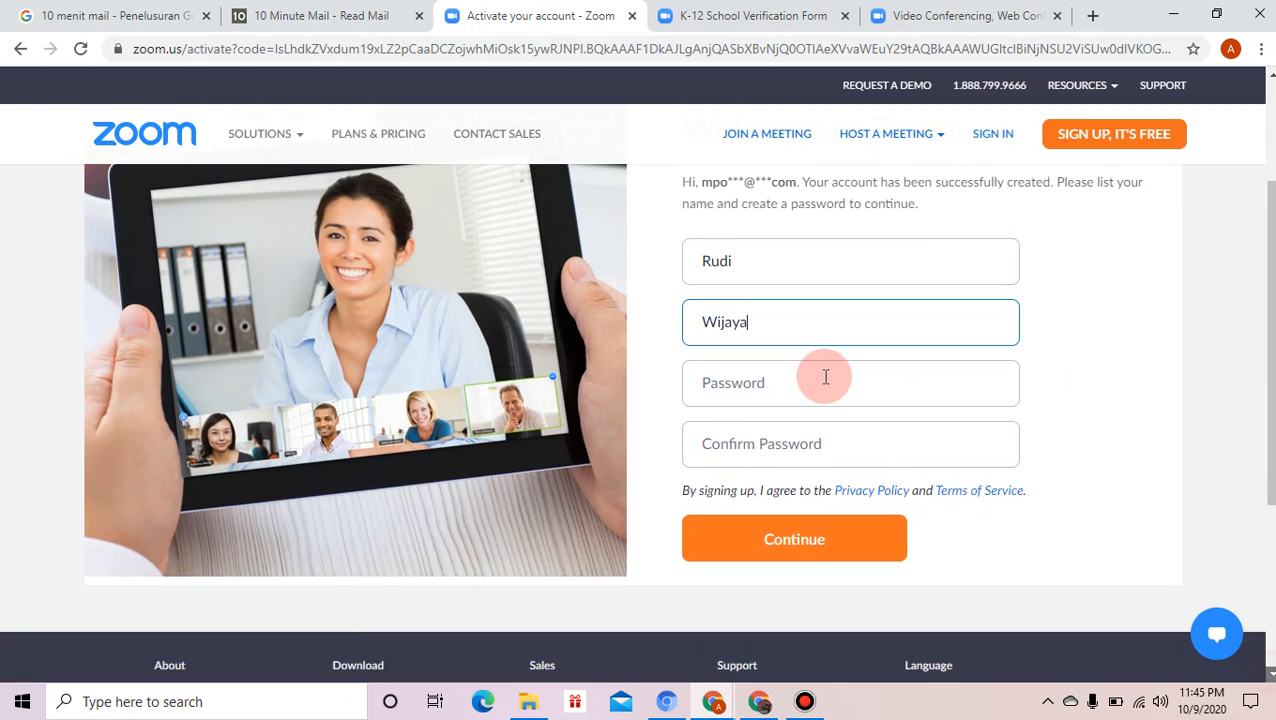
left_click(826, 377)
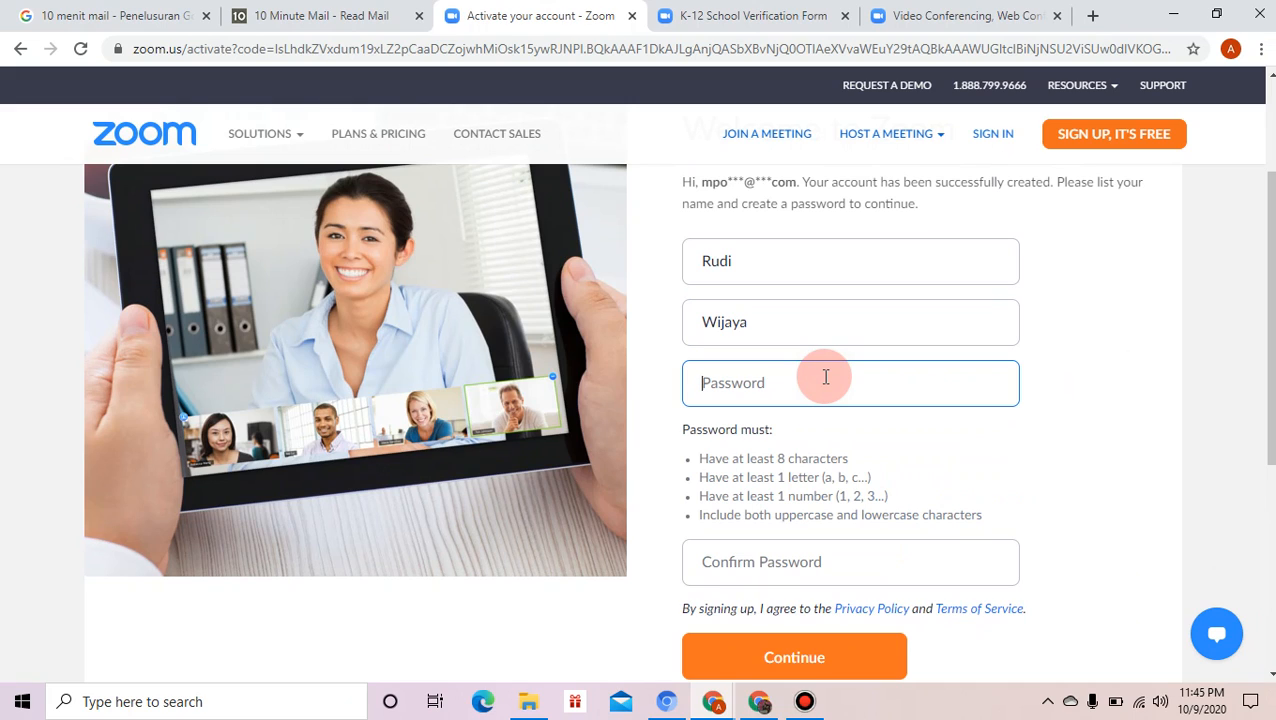
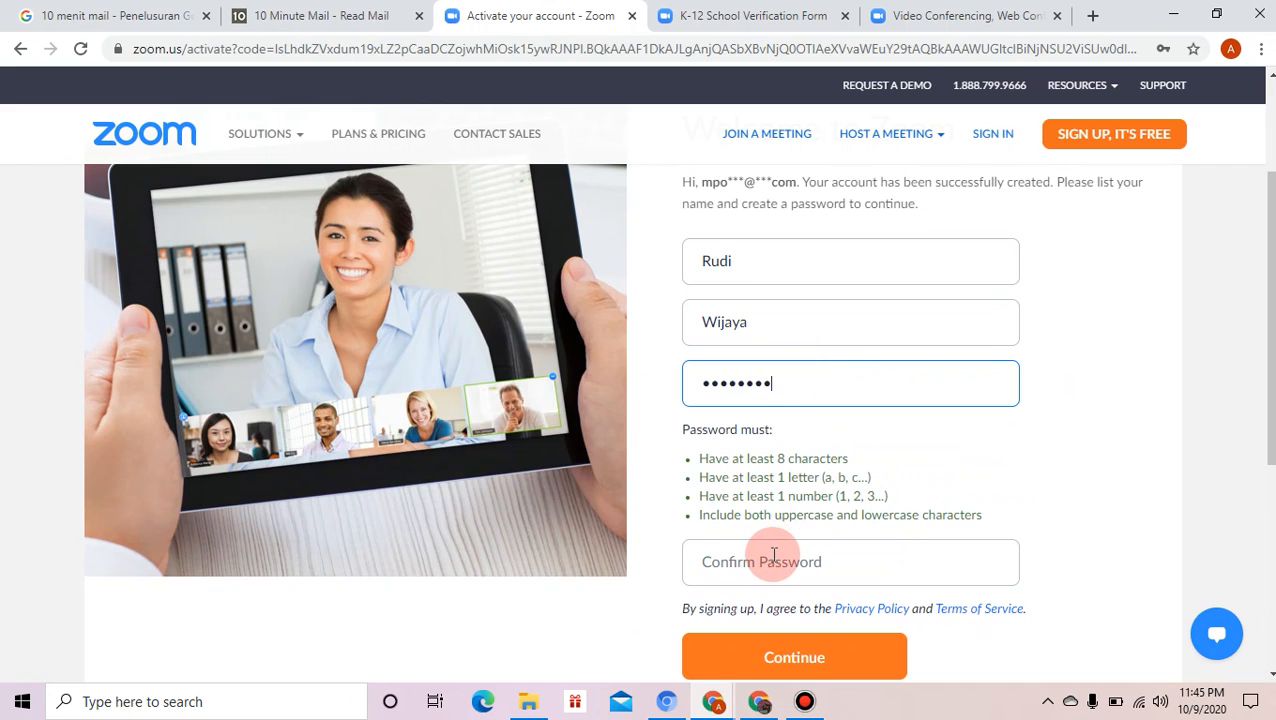
left_click(772, 557)
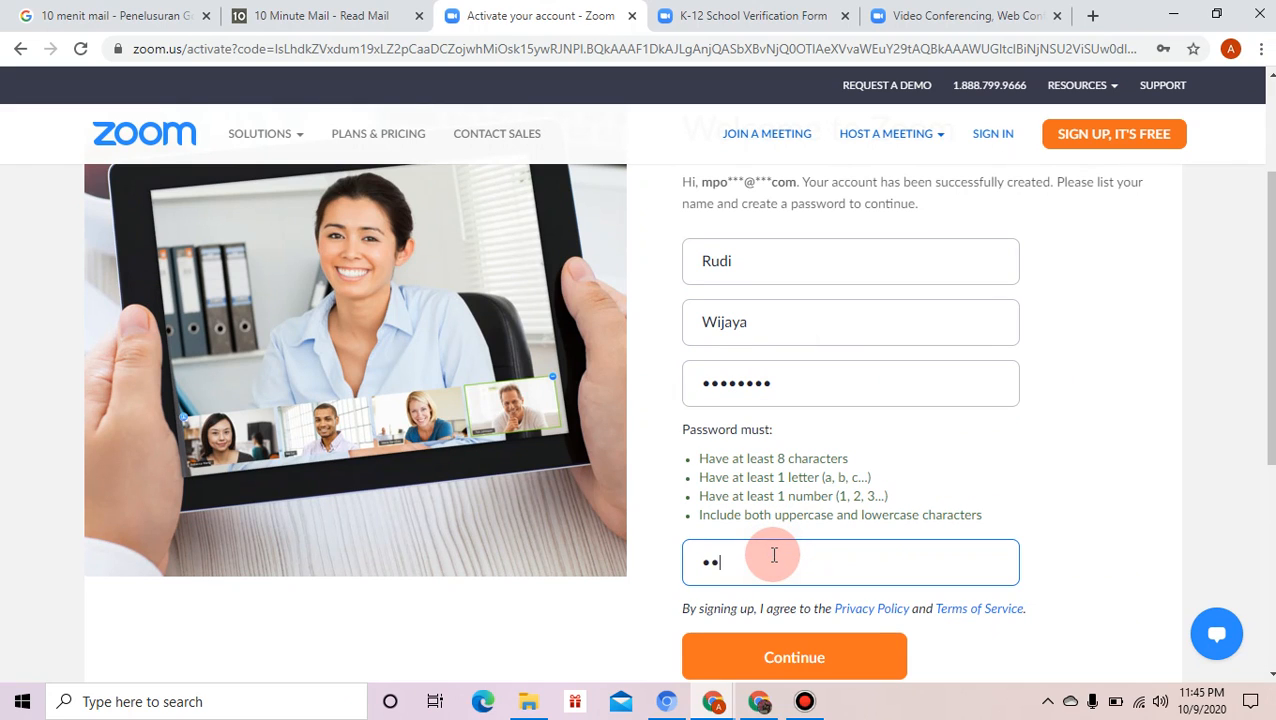
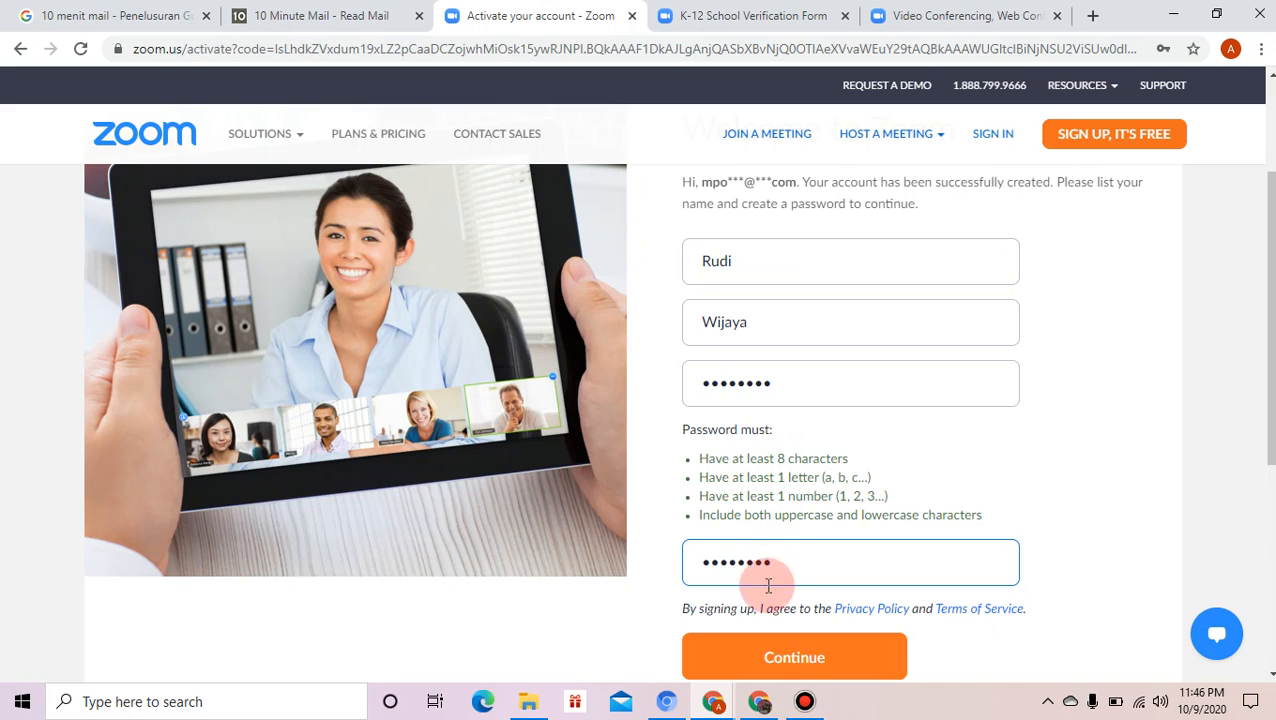
- Submit the account details and skip the colleague invitations to reach the Test Meeting step
left_click(773, 660)
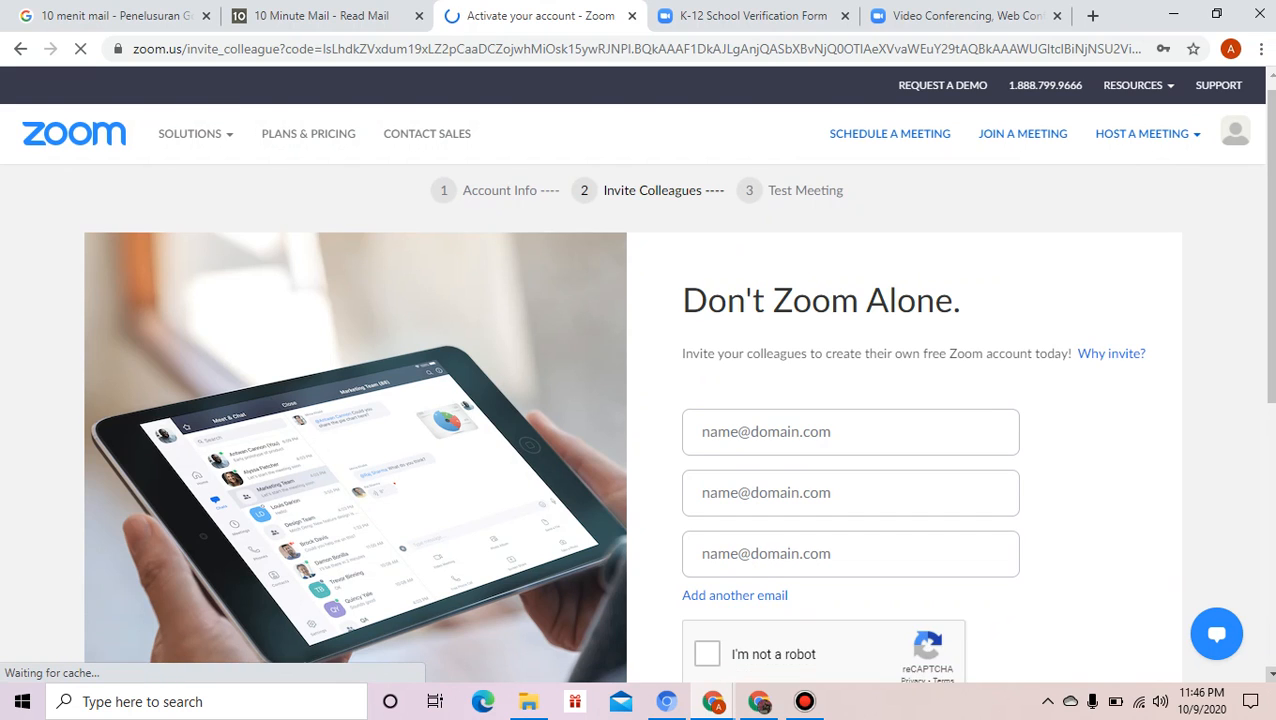
scroll(1022, 650, "down", 2)
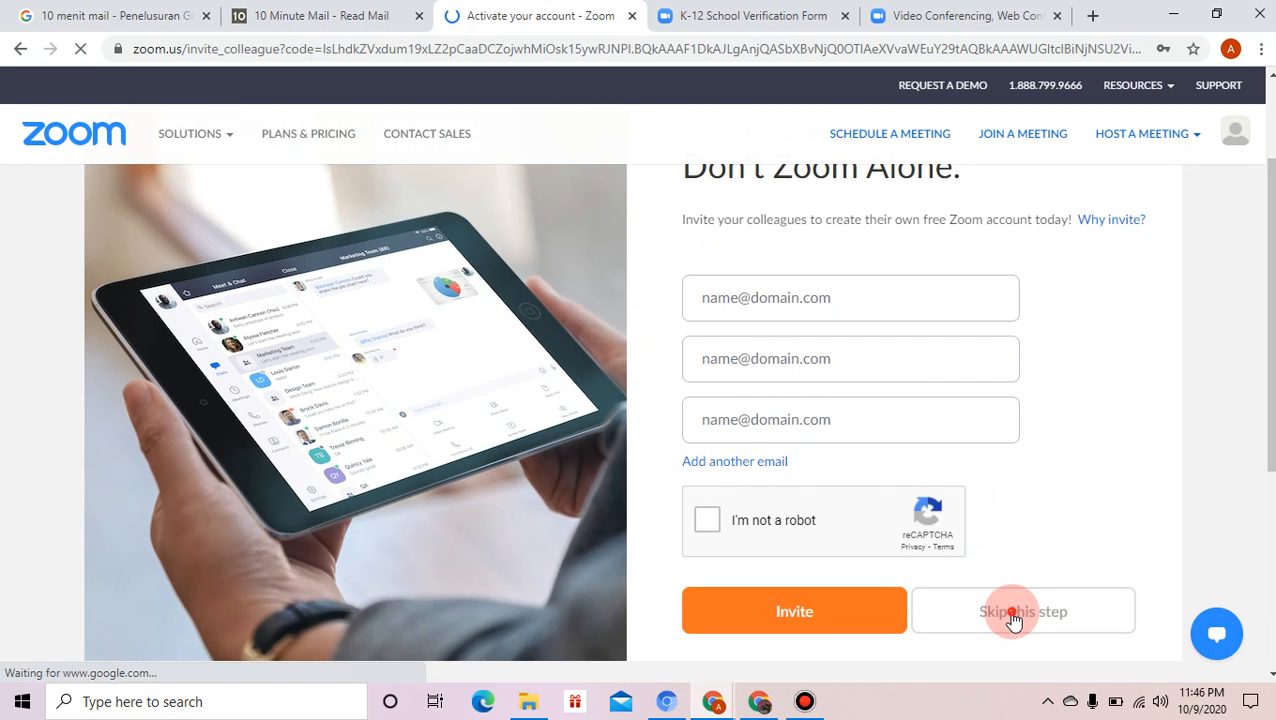
left_click(1011, 614)
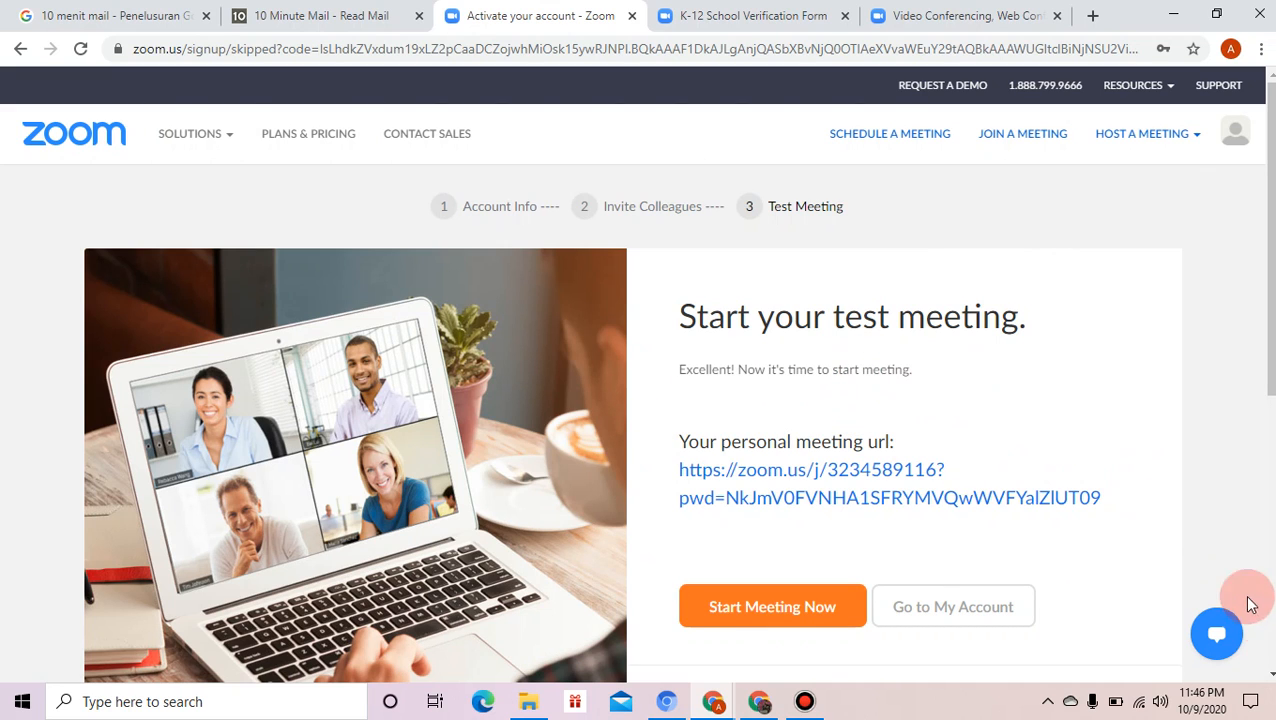
scroll(941, 573, "down", 1)
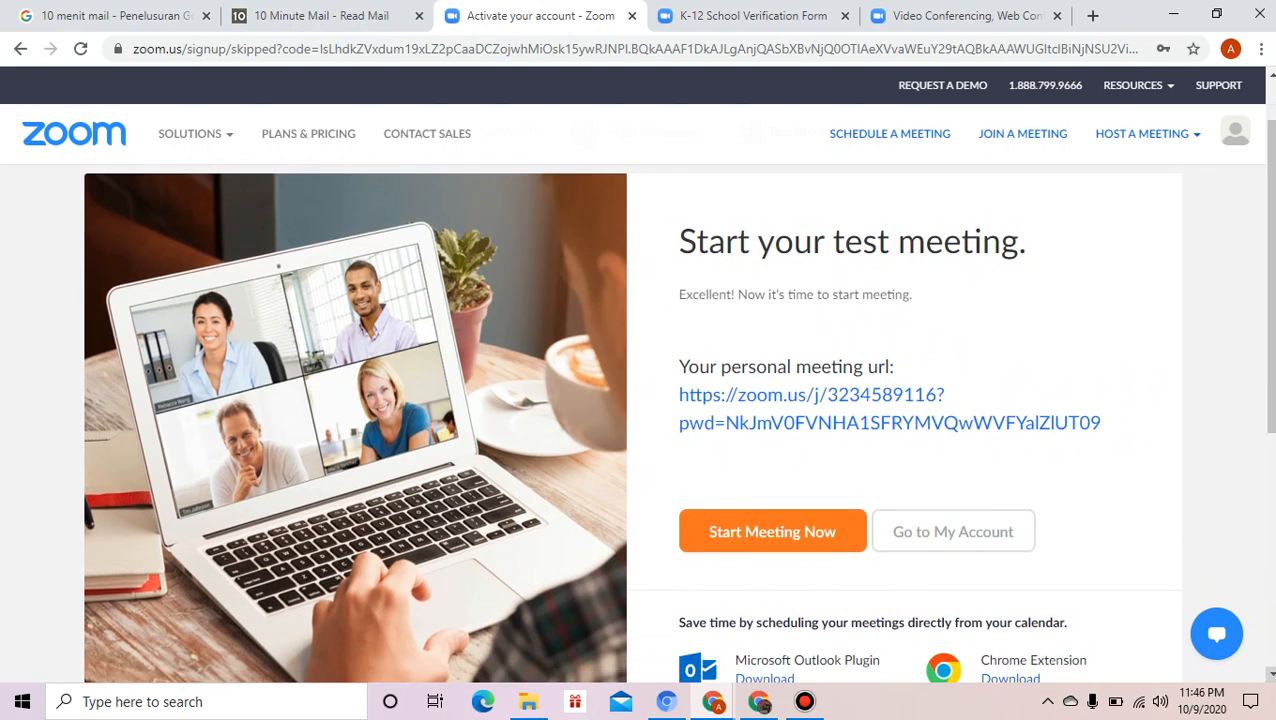
left_click(929, 542)
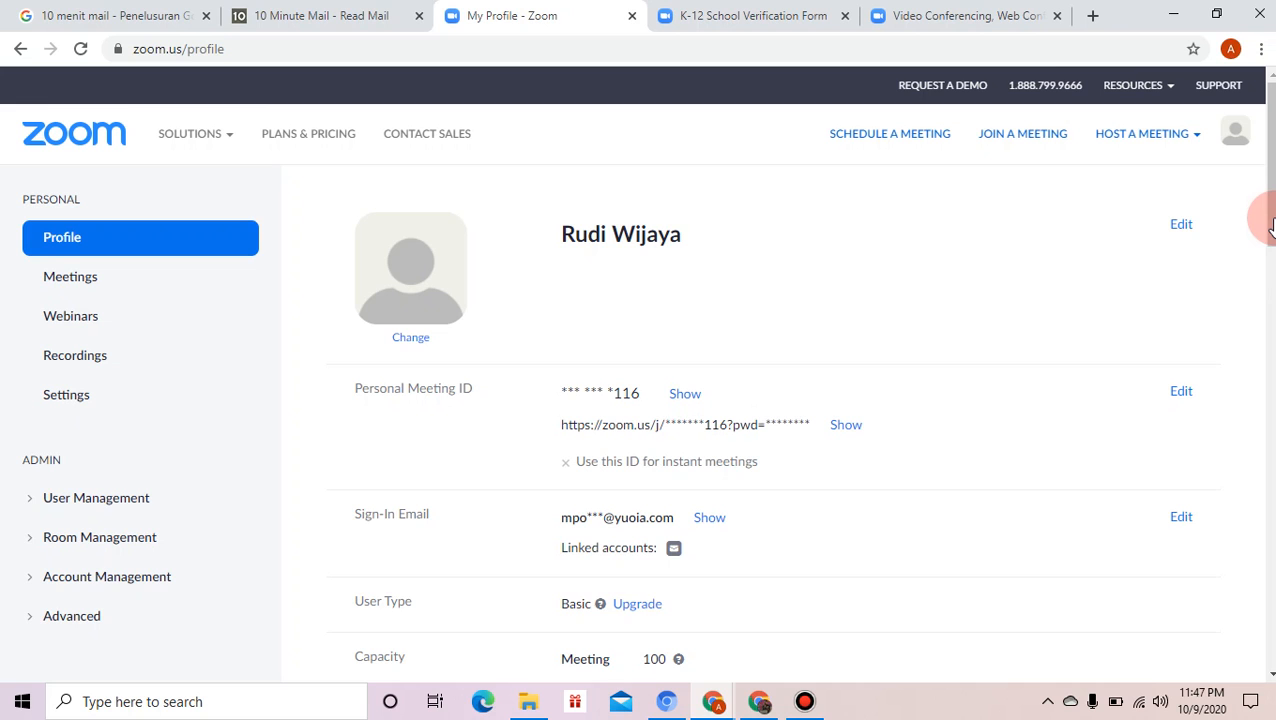
left_click_drag(1270, 248, 1272, 270)
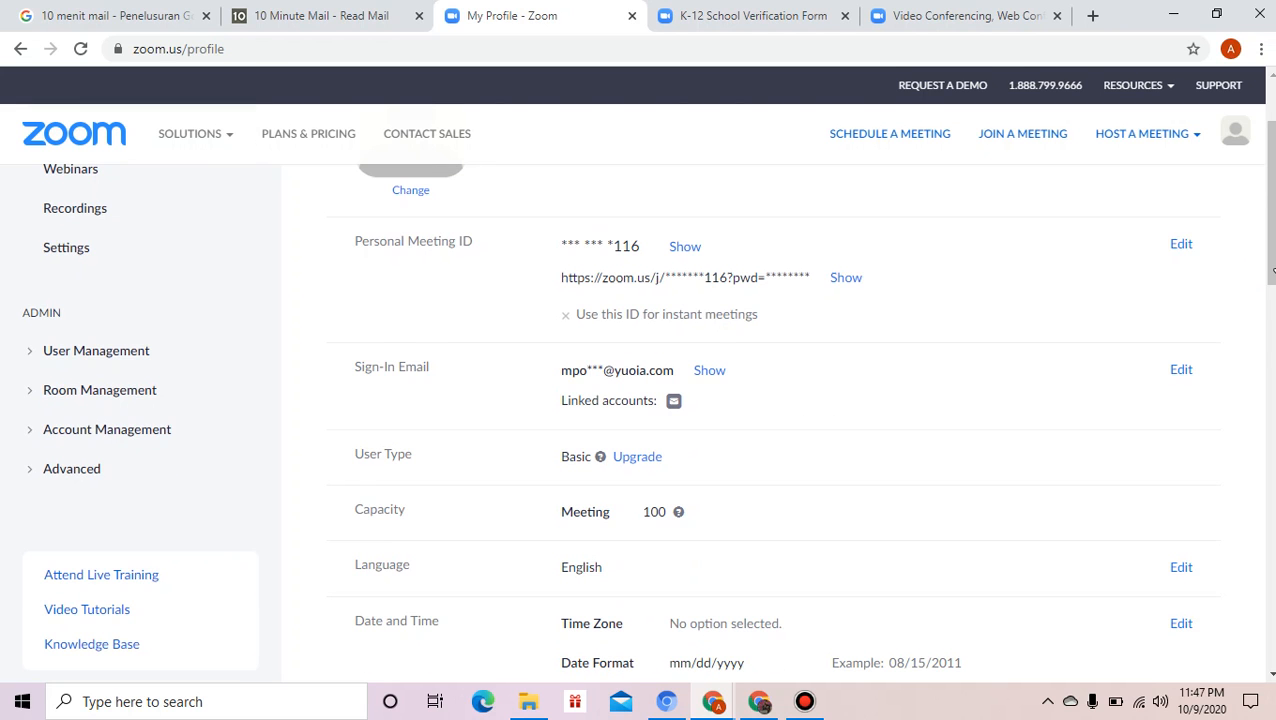
scroll(1262, 320, "down", 6)
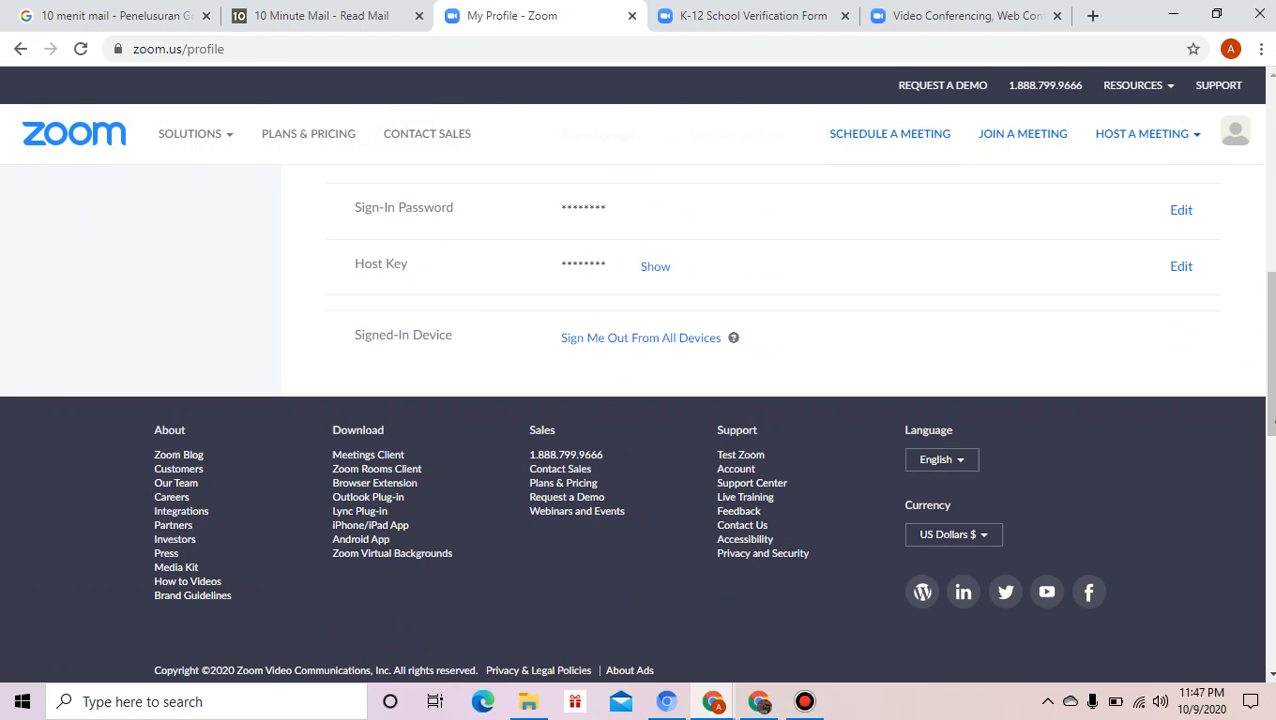
left_click_drag(1272, 410, 1272, 190)
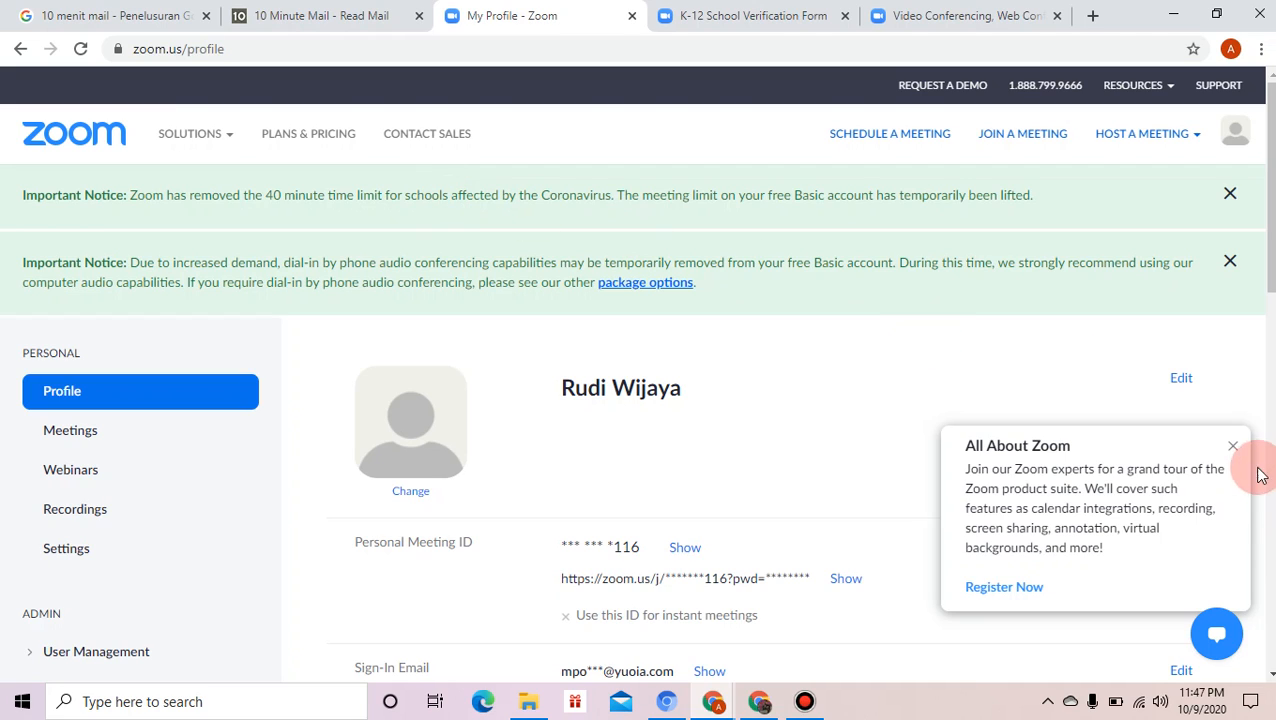
- Close the All About Zoom popup and view the explanation of the Basic account type
left_click(1232, 446)
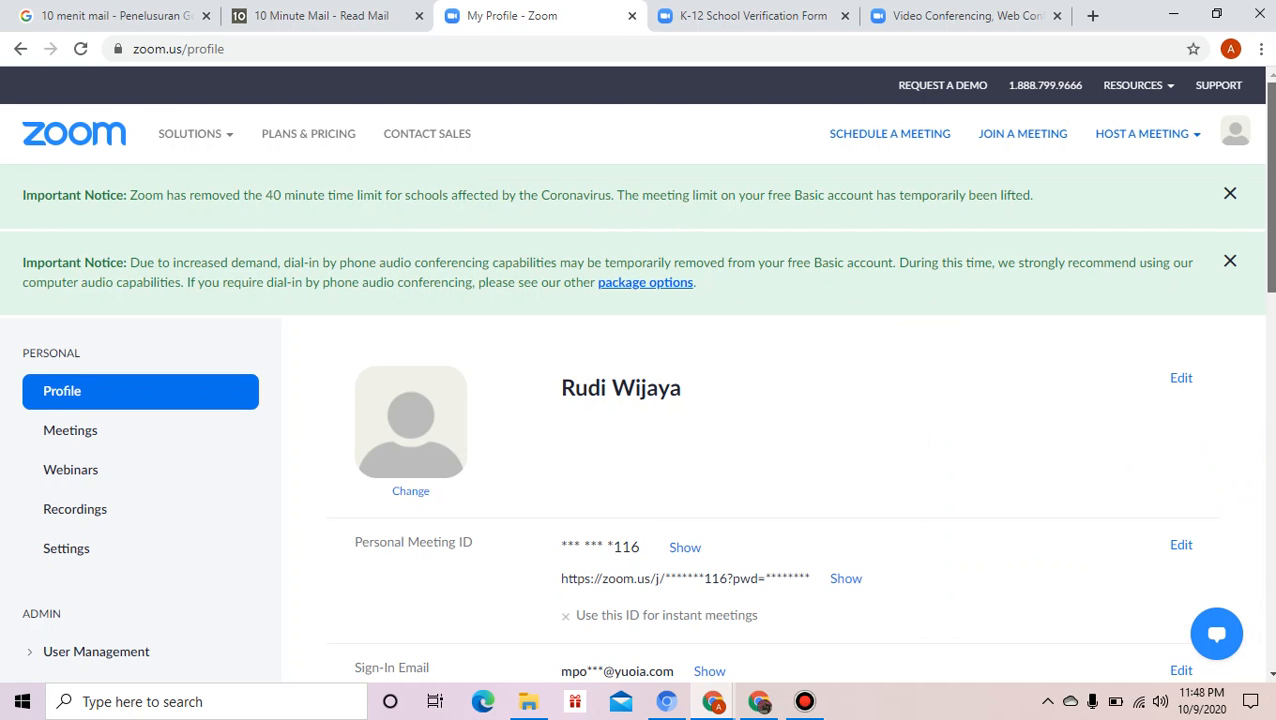
left_click_drag(1269, 290, 1271, 468)
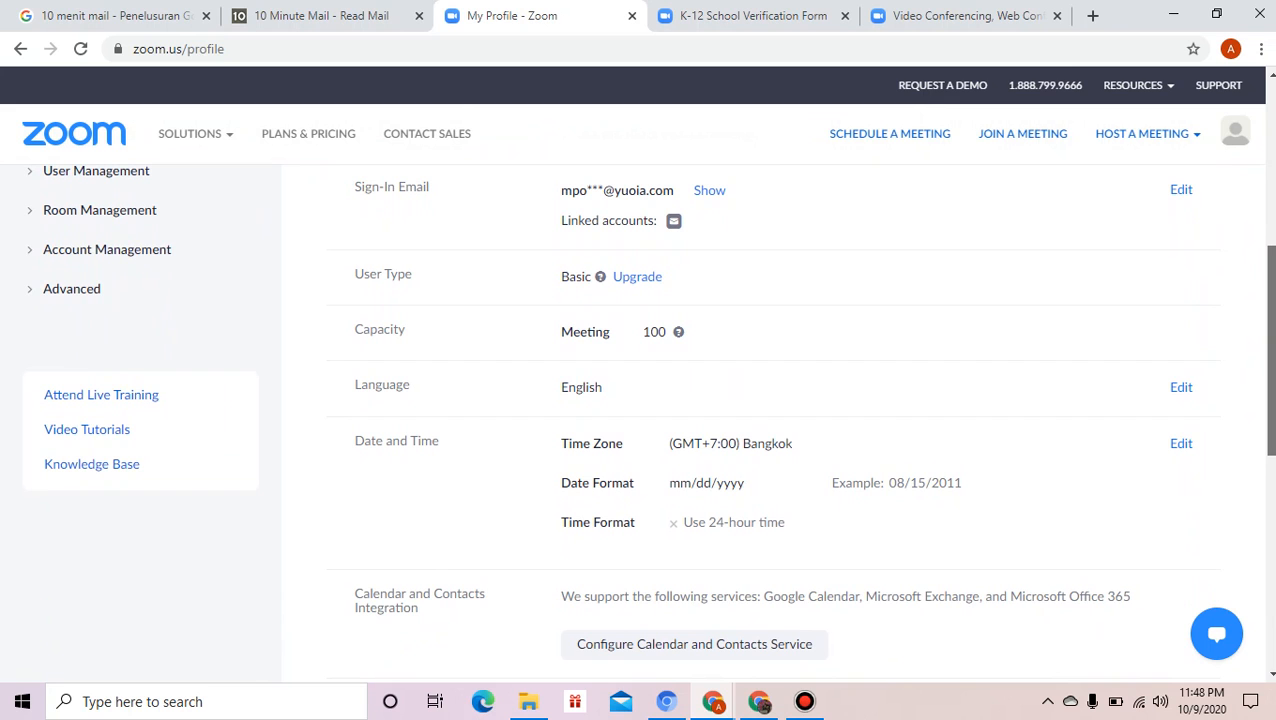
mouse_move(1272, 424)
left_mouse_down()
mouse_move(1272, 543)
mouse_move(1272, 405)
left_mouse_up()
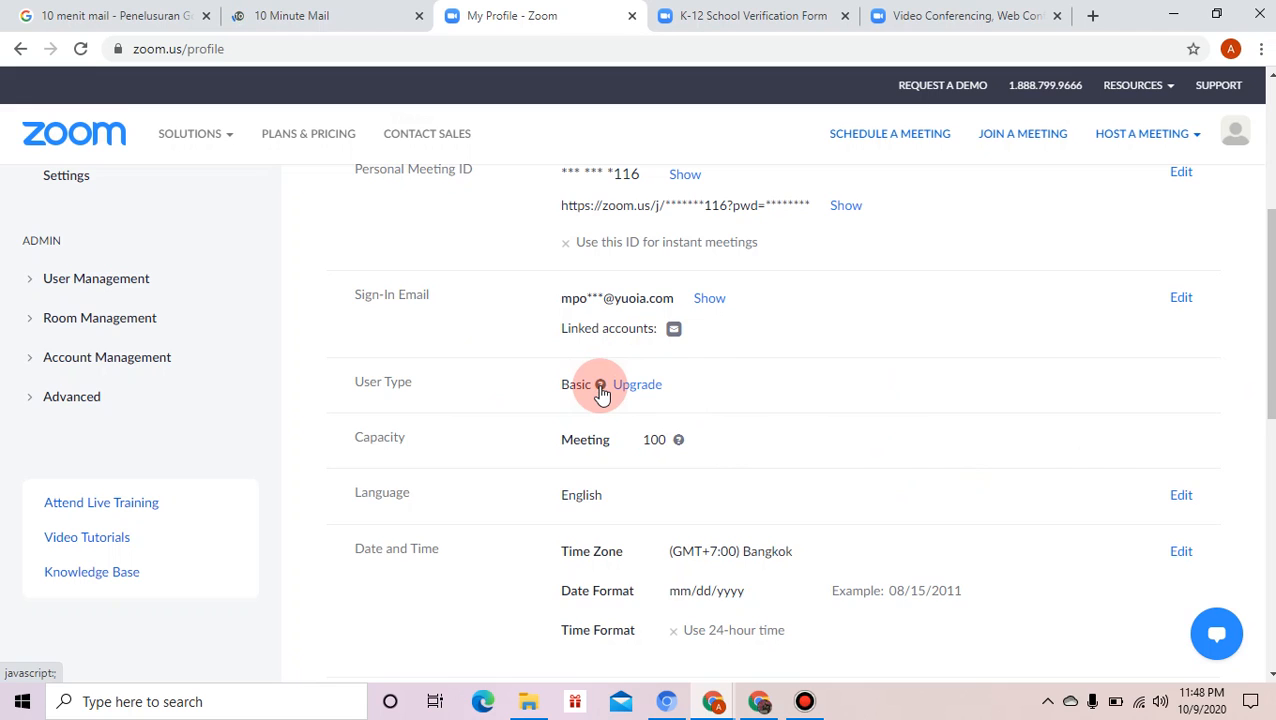
left_click(600, 386)
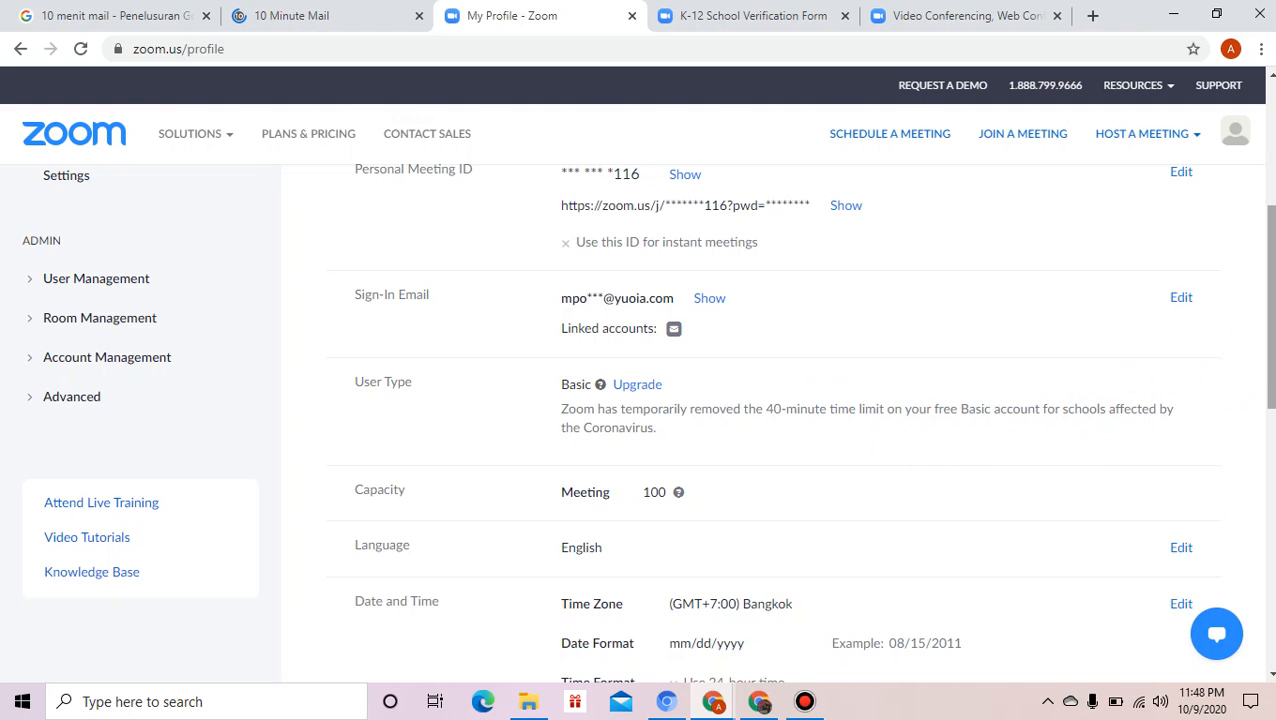
left_click_drag(1273, 363, 1248, 332)
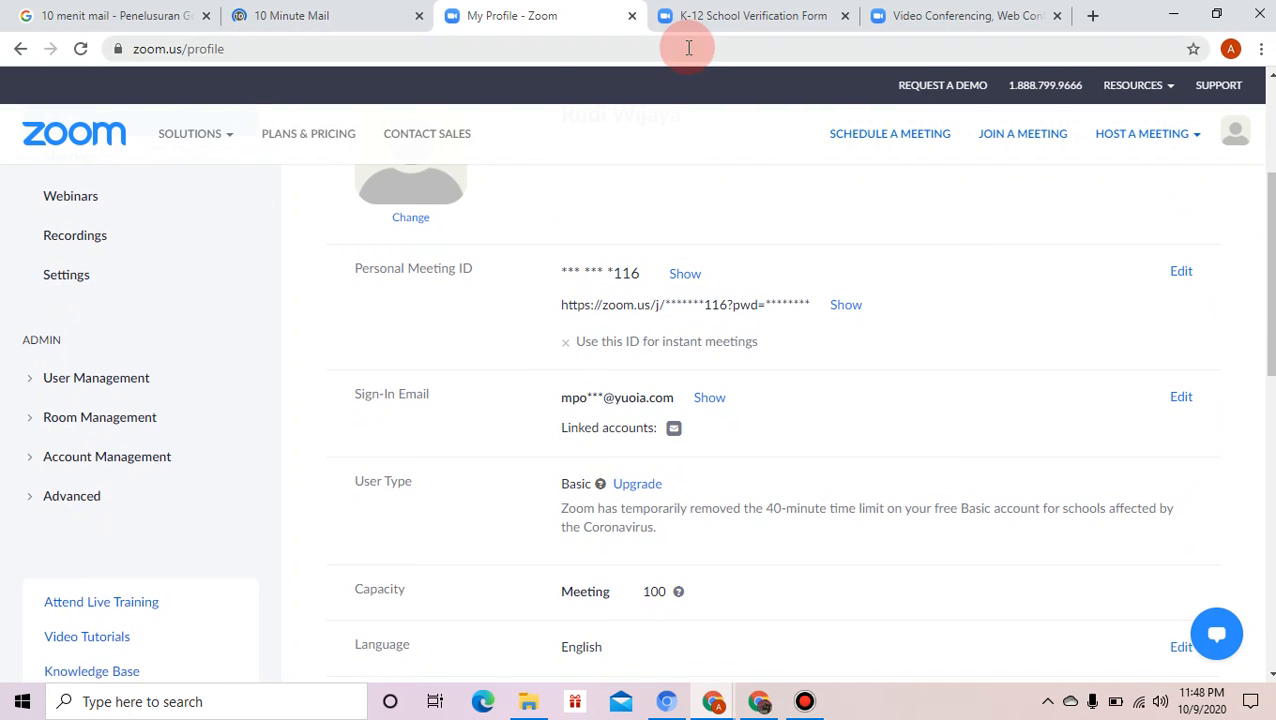
left_click(360, 25)
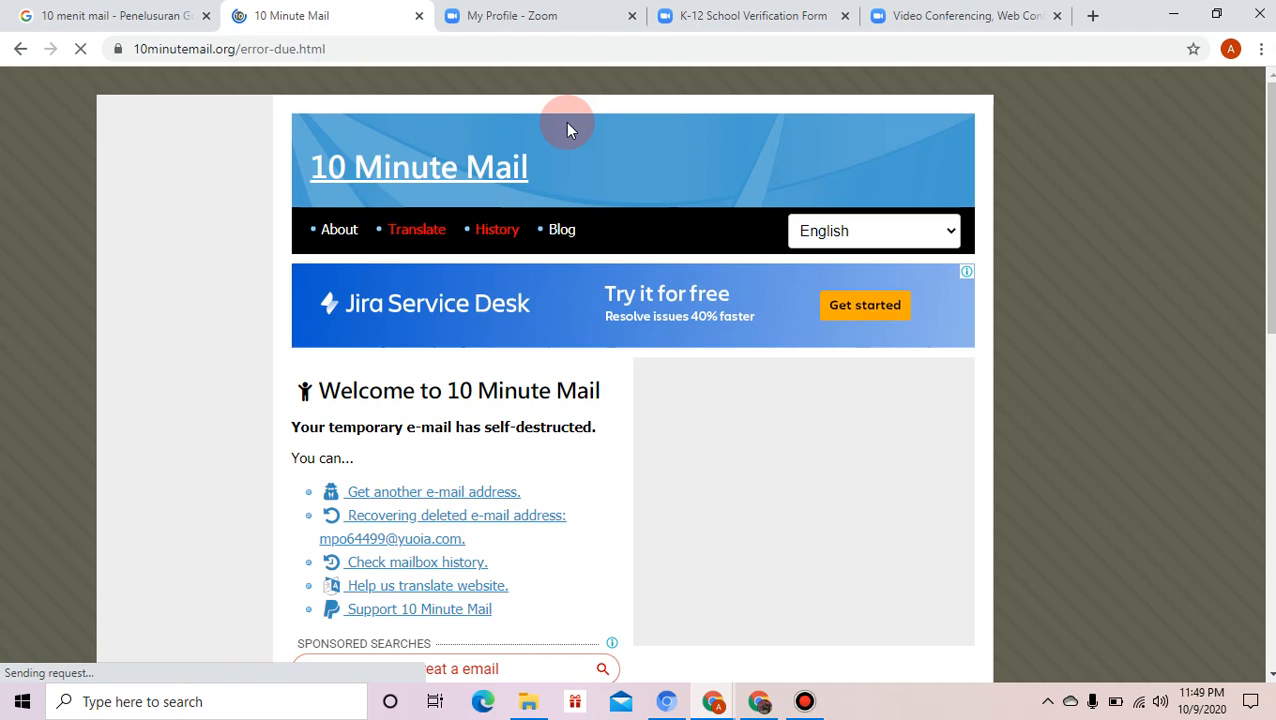
key("ctrl+Tab")
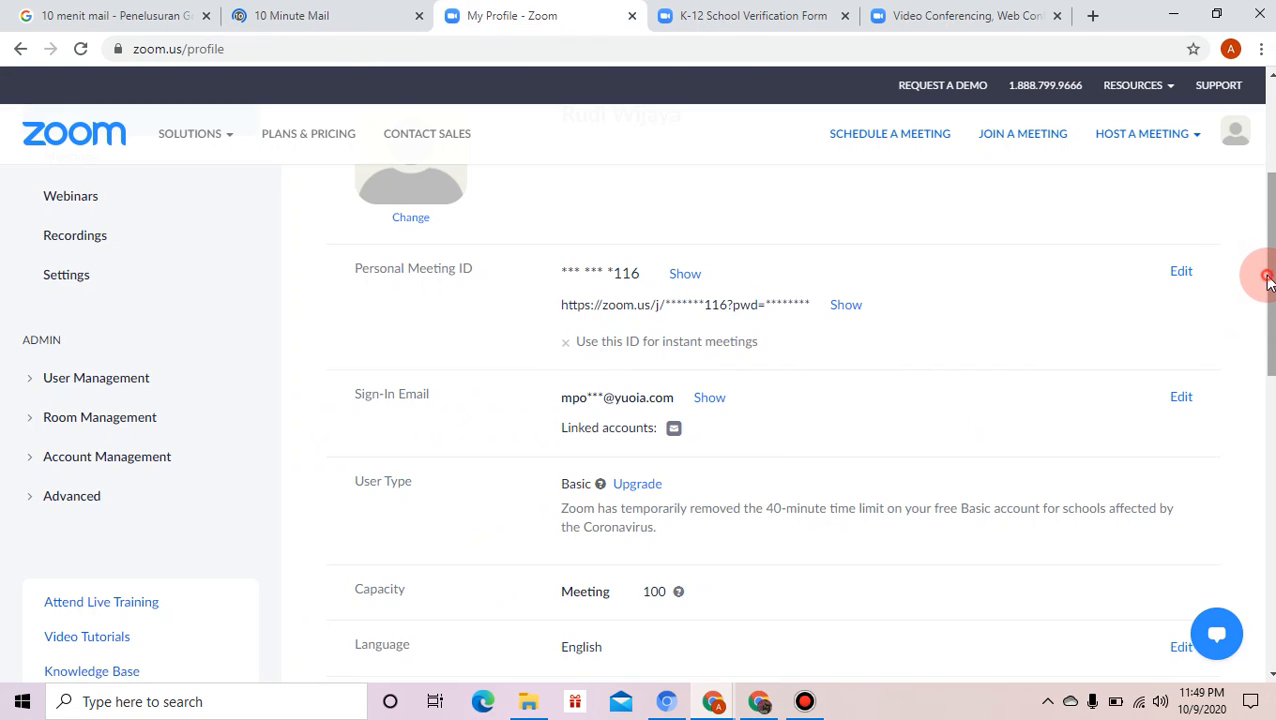
left_click_drag(1268, 227, 1268, 198)
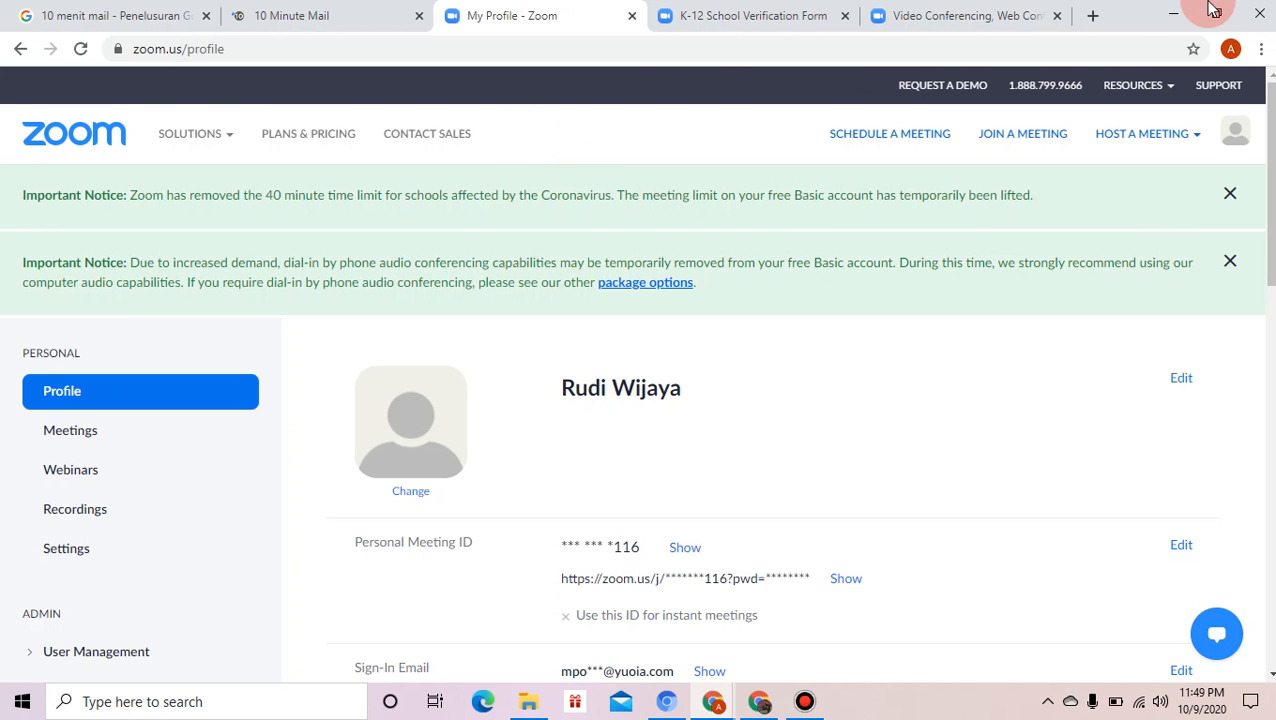
- Sign out of the Zoom desktop app, then return to the Zoom profile page in Chrome
left_click(1173, 14)
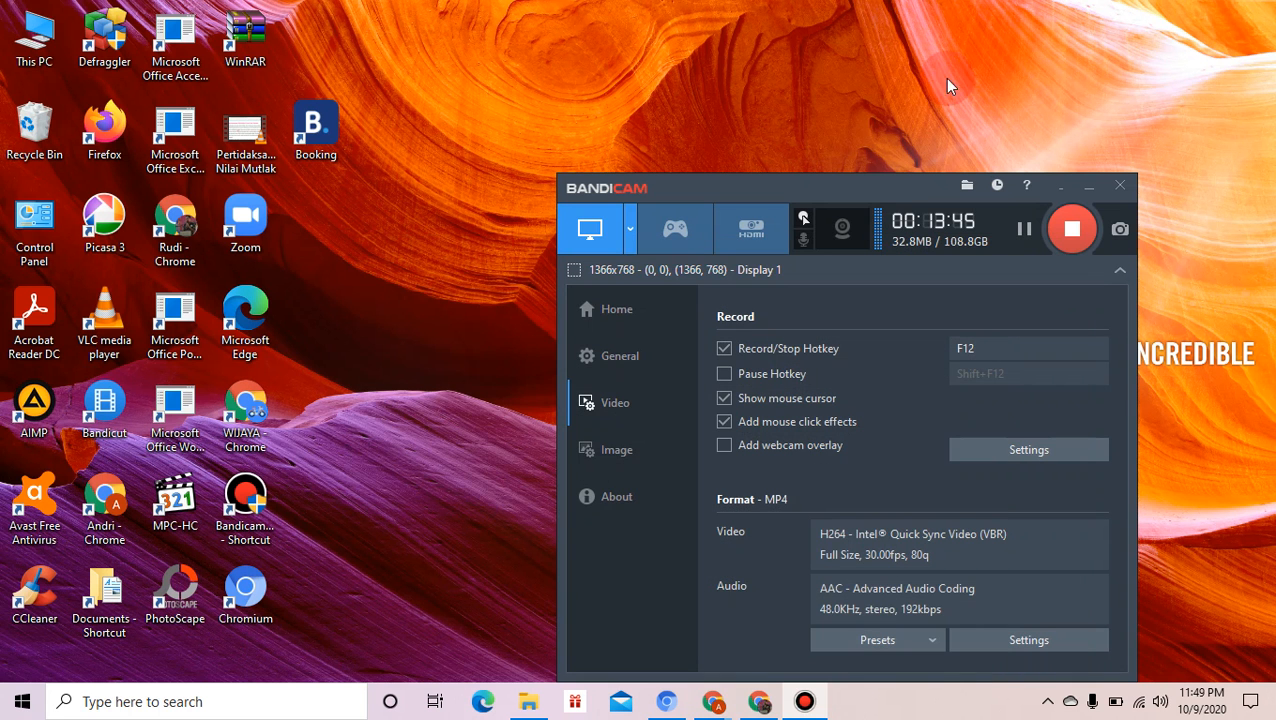
double_click(246, 218)
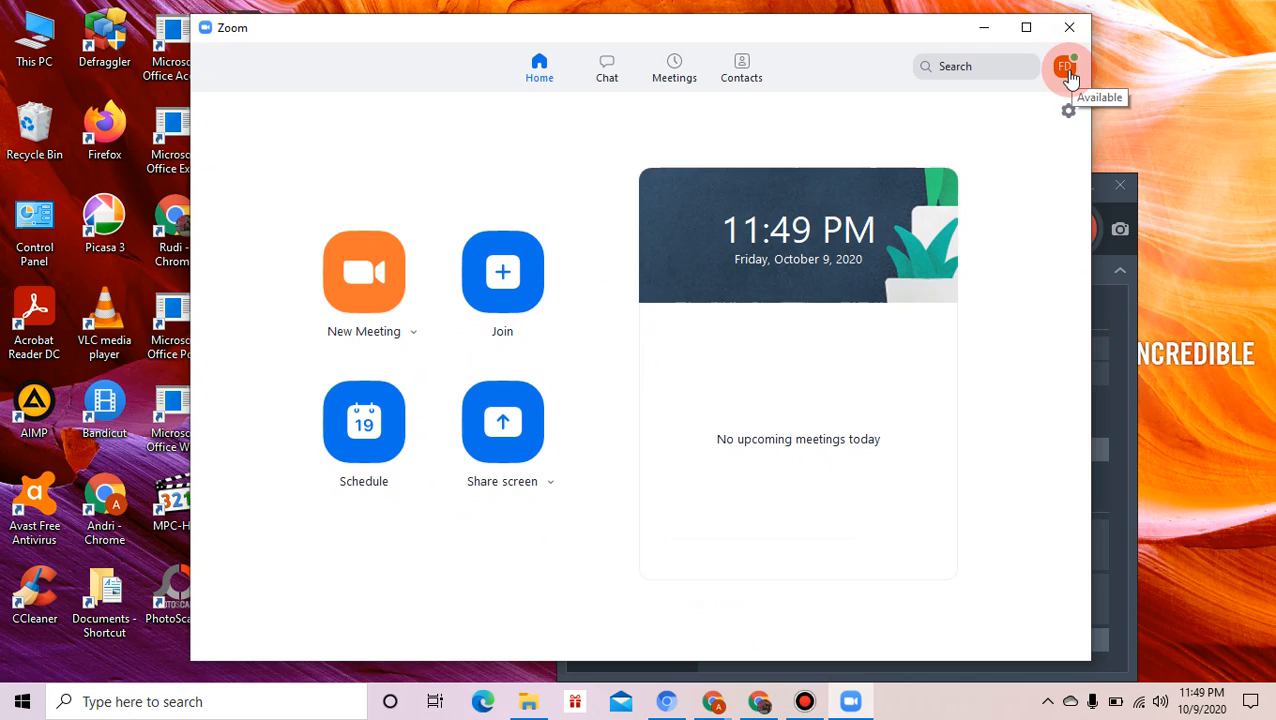
left_click(1066, 68)
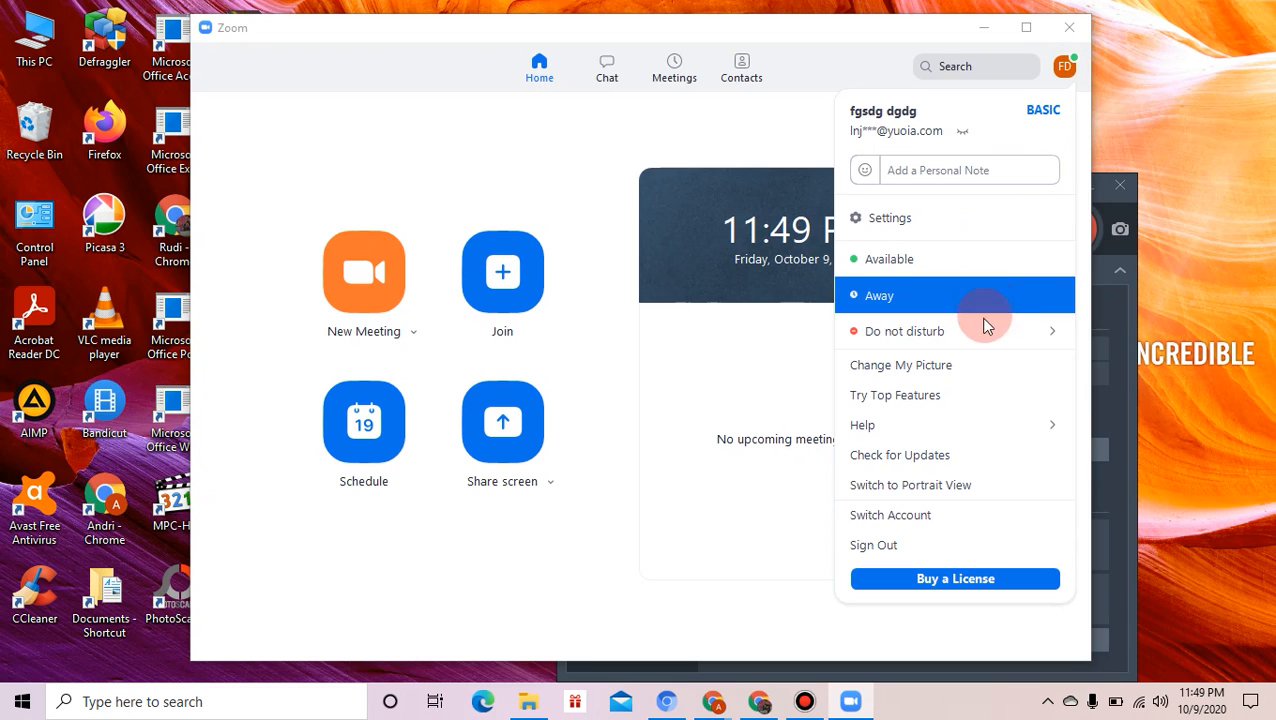
left_click(946, 549)
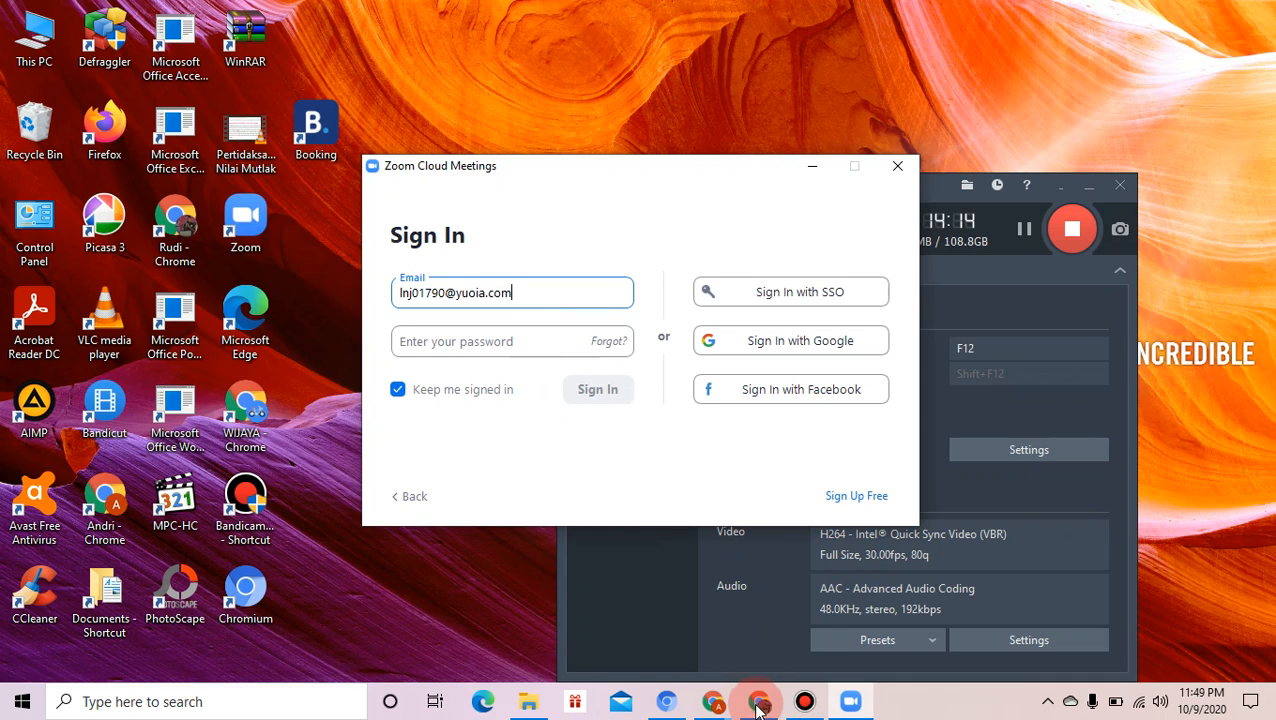
left_click(726, 712)
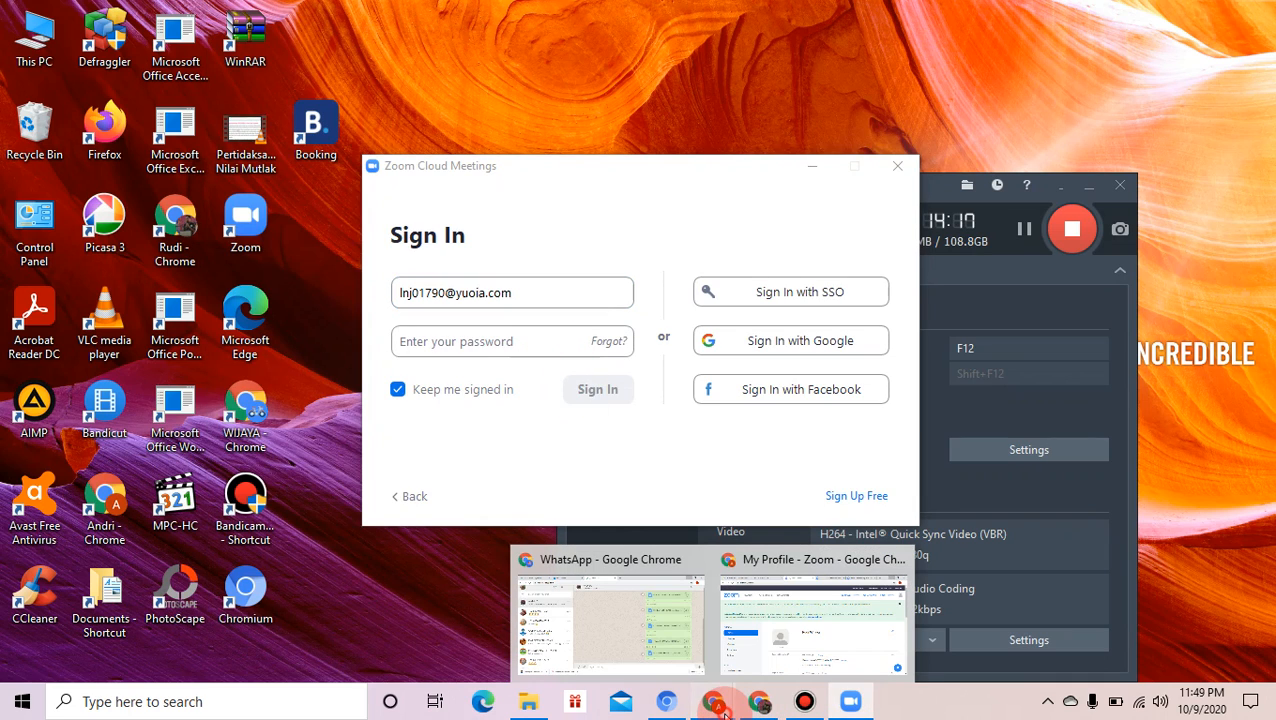
left_click(760, 650)
- Switch through the browser tabs to the Zoom sign-up confirmation page
left_click(140, 20)
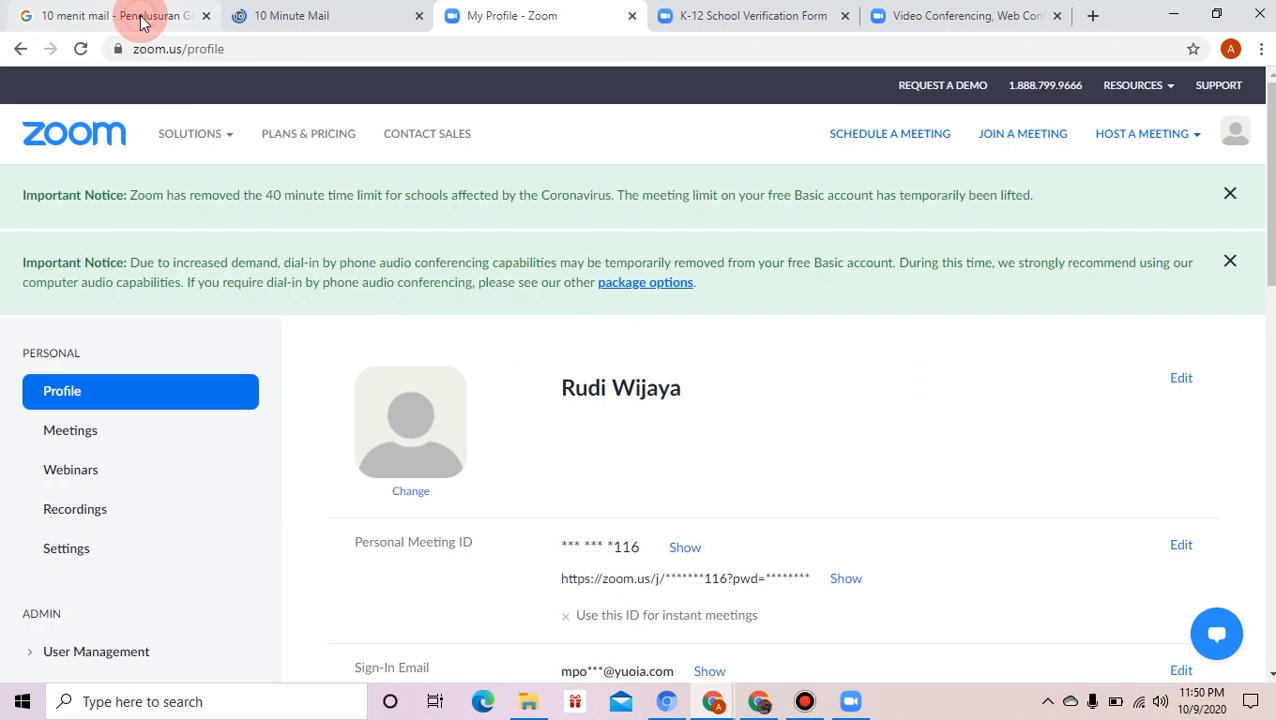
left_click(340, 12)
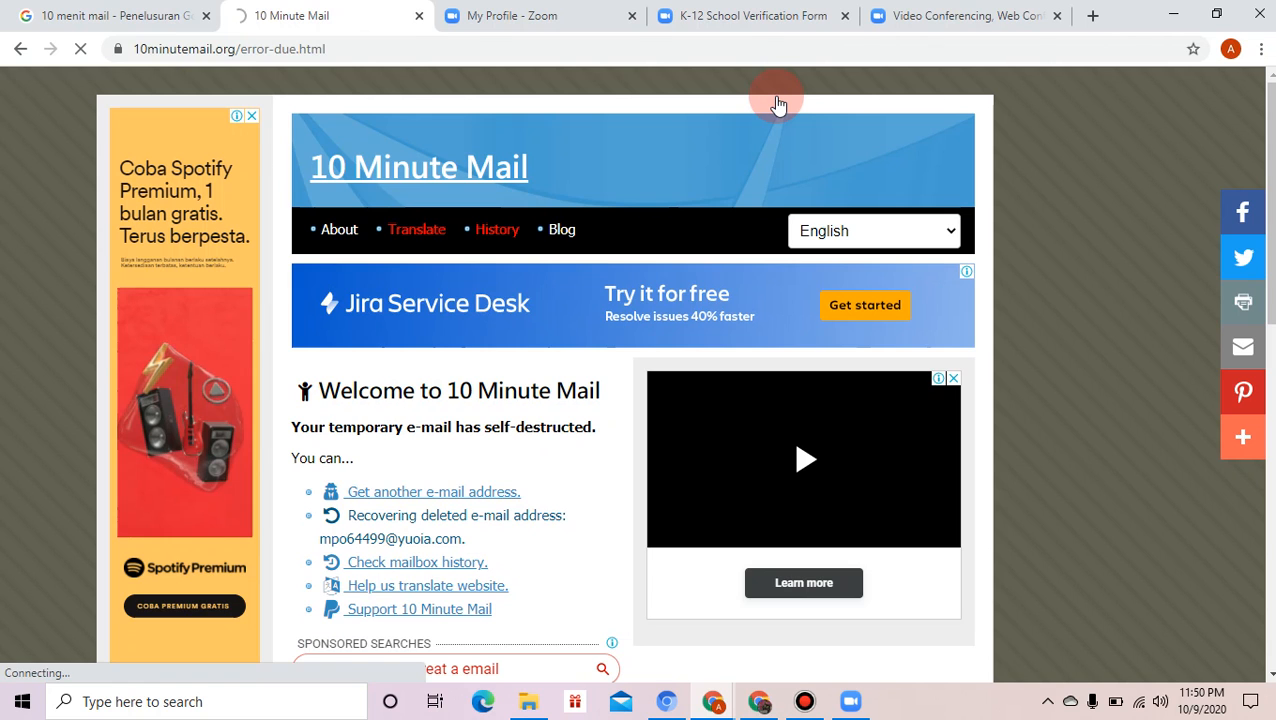
key("ctrl+Tab")
left_click(704, 19)
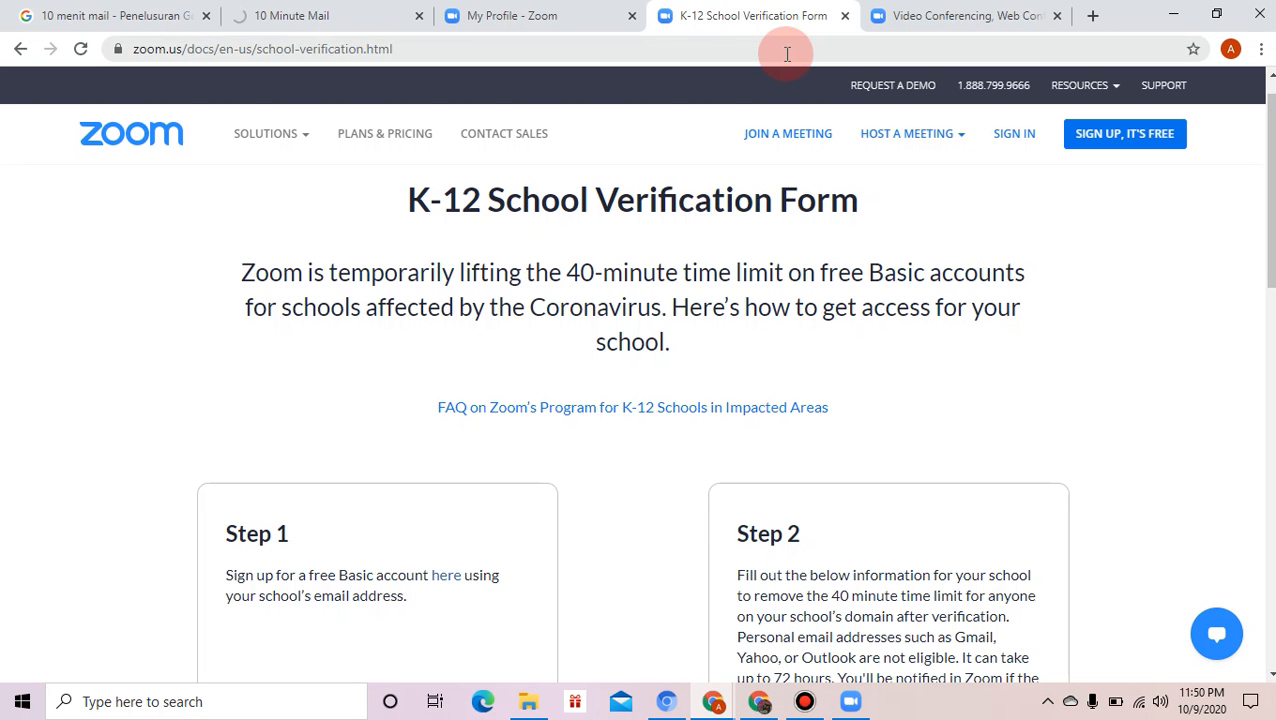
left_click(968, 12)
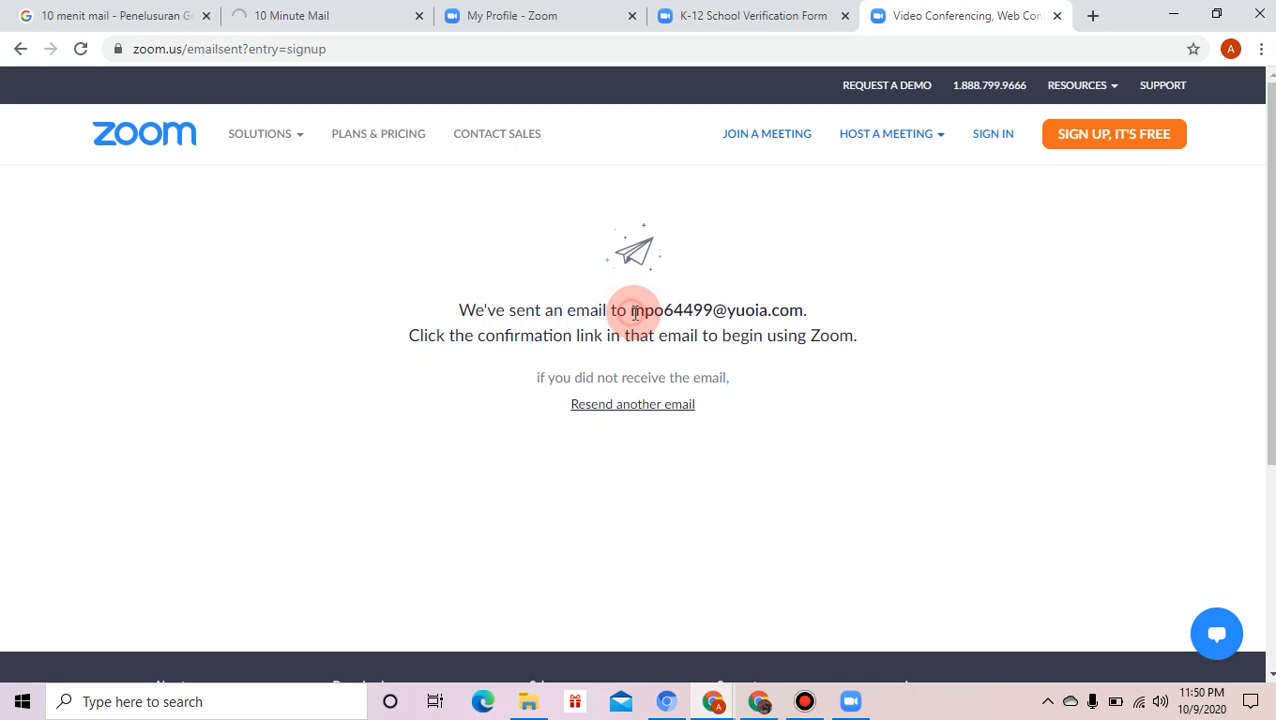
- Select the new account's e-mail address and copy it
left_click_drag(632, 313, 806, 318)
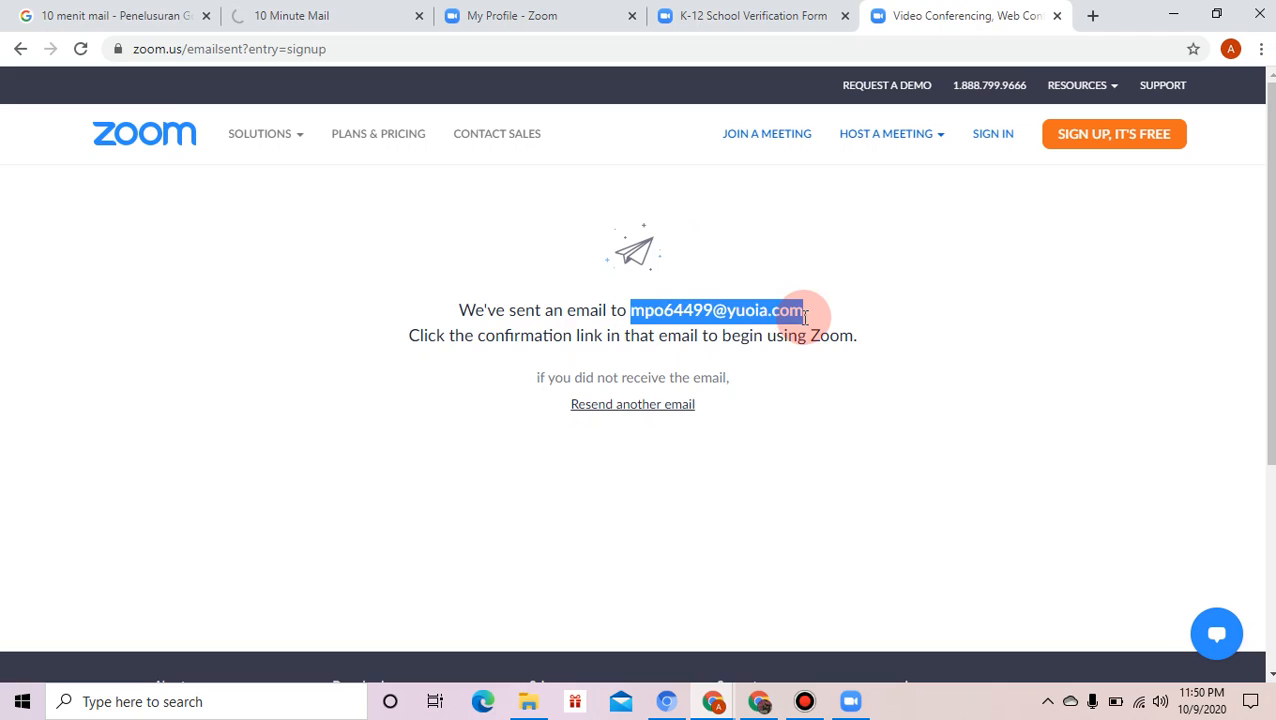
left_click(806, 318)
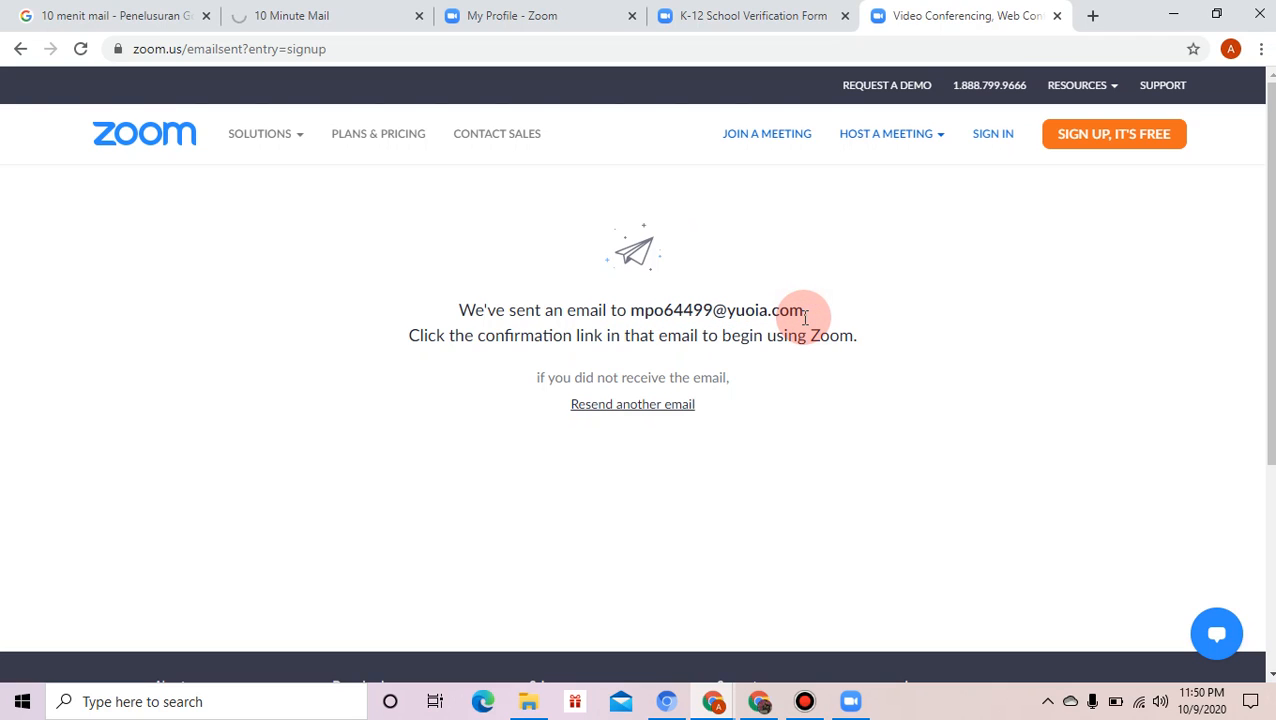
left_click_drag(806, 318, 630, 311)
right_click(632, 311)
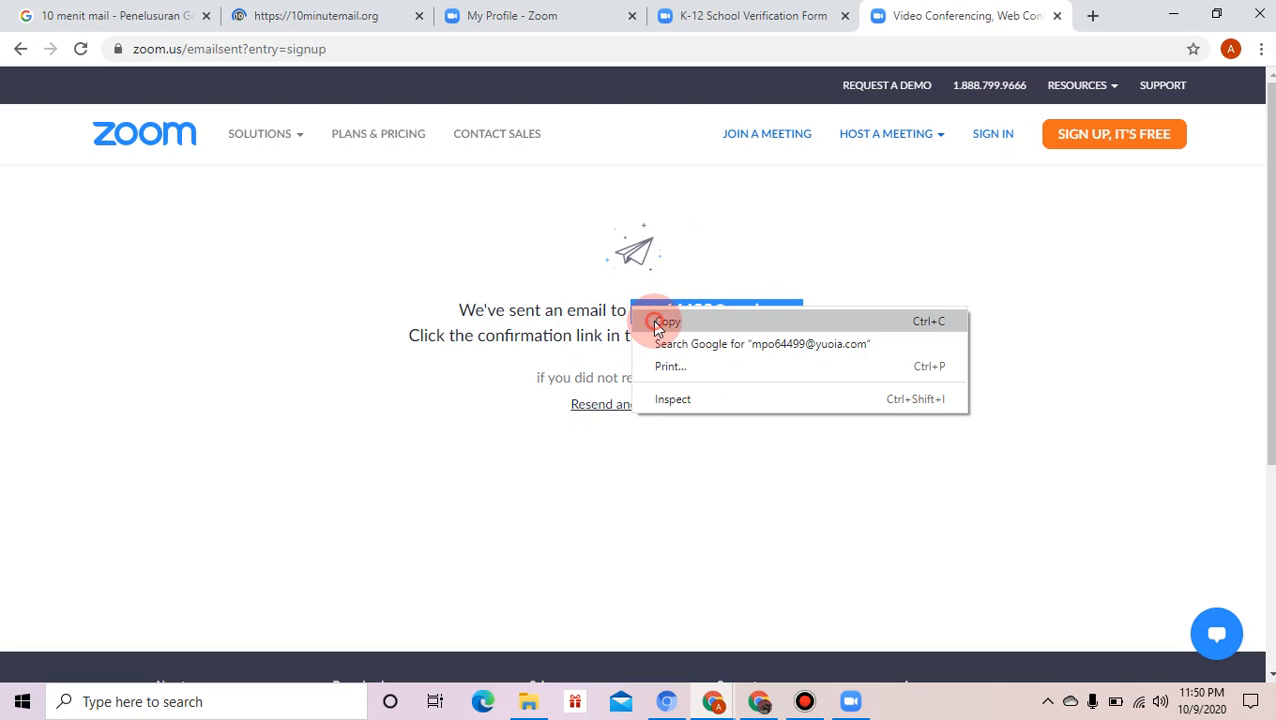
left_click(658, 325)
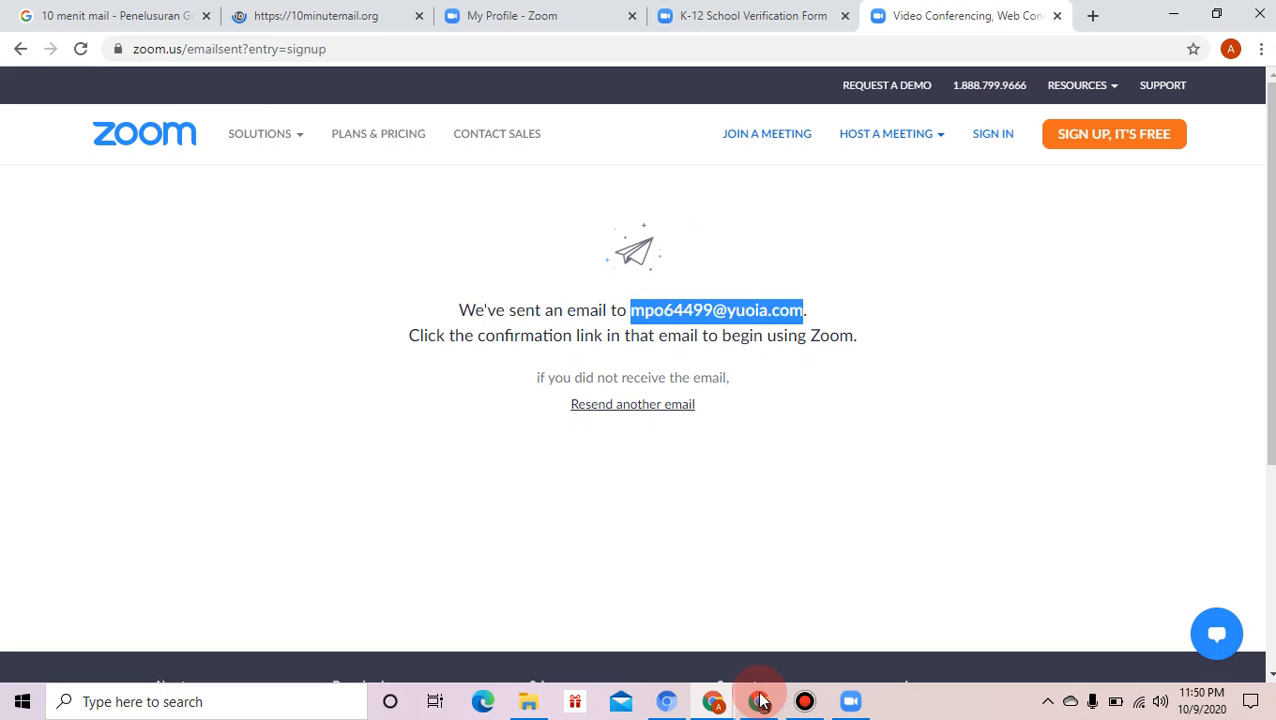
- Sign in to the Zoom desktop app with the copied e-mail address and the account password
left_click(848, 706)
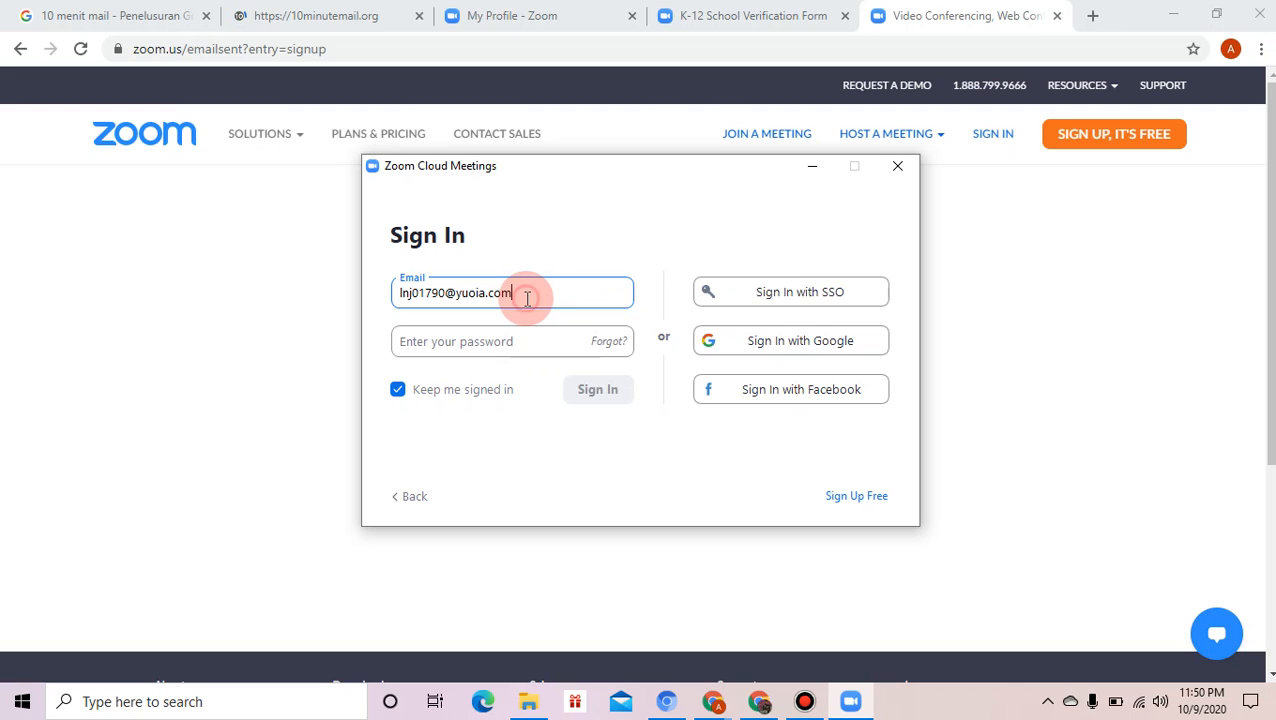
key("ctrl+a")
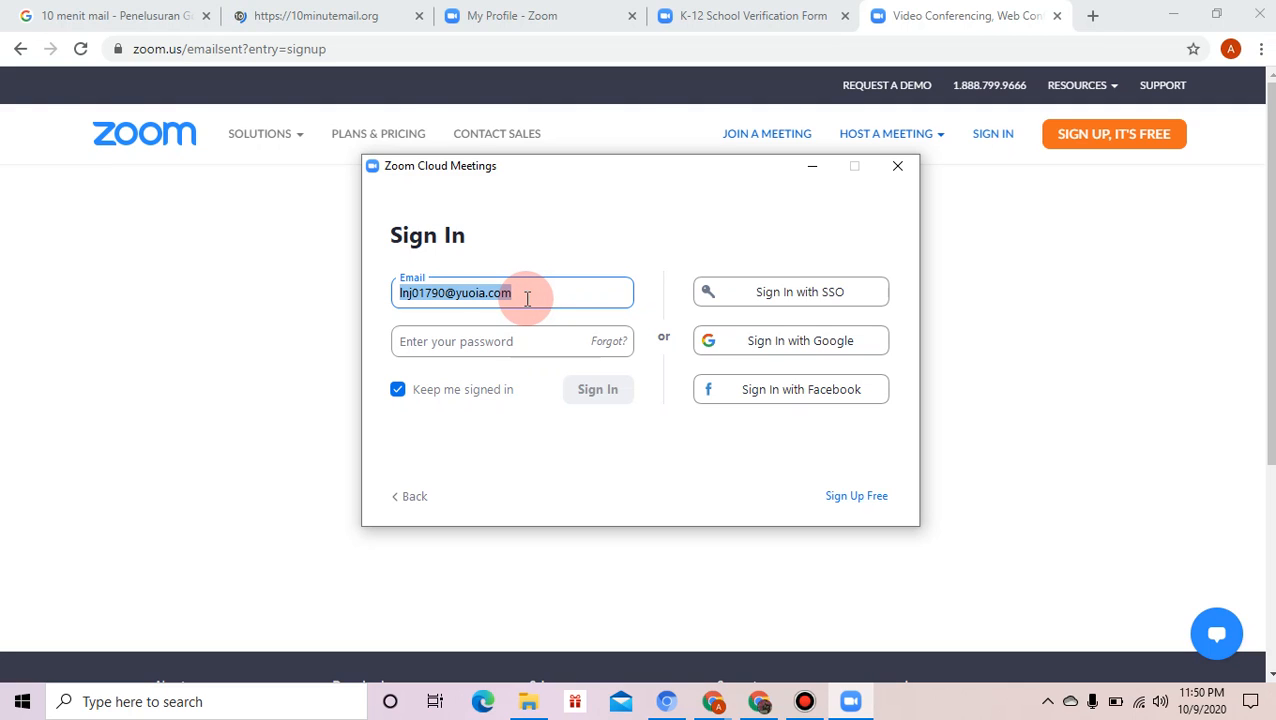
key("ctrl+v")
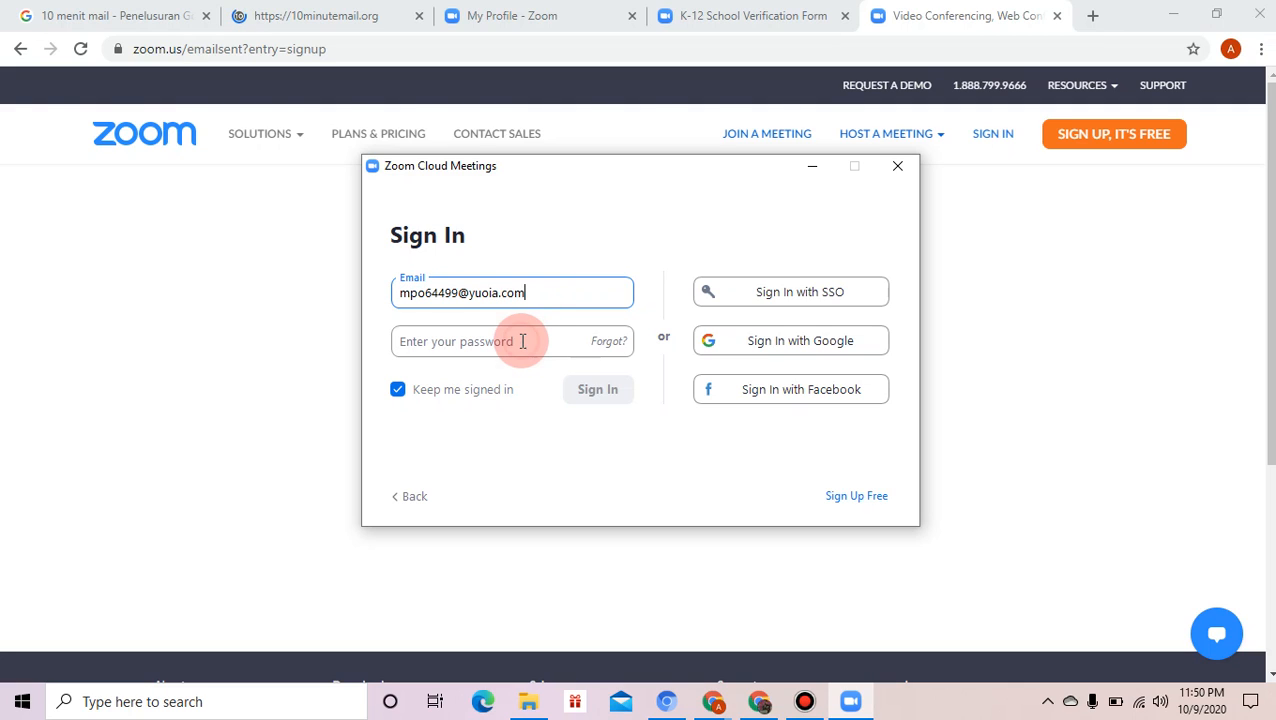
left_click(522, 341)
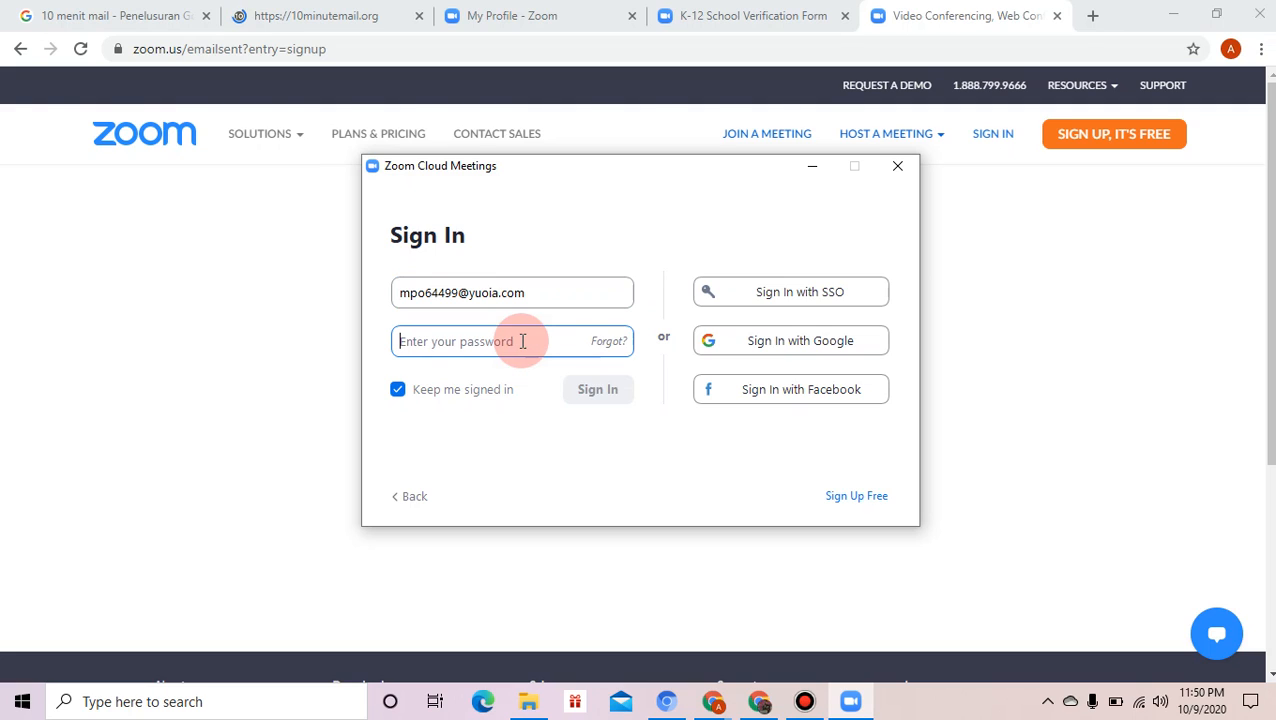
type("*")
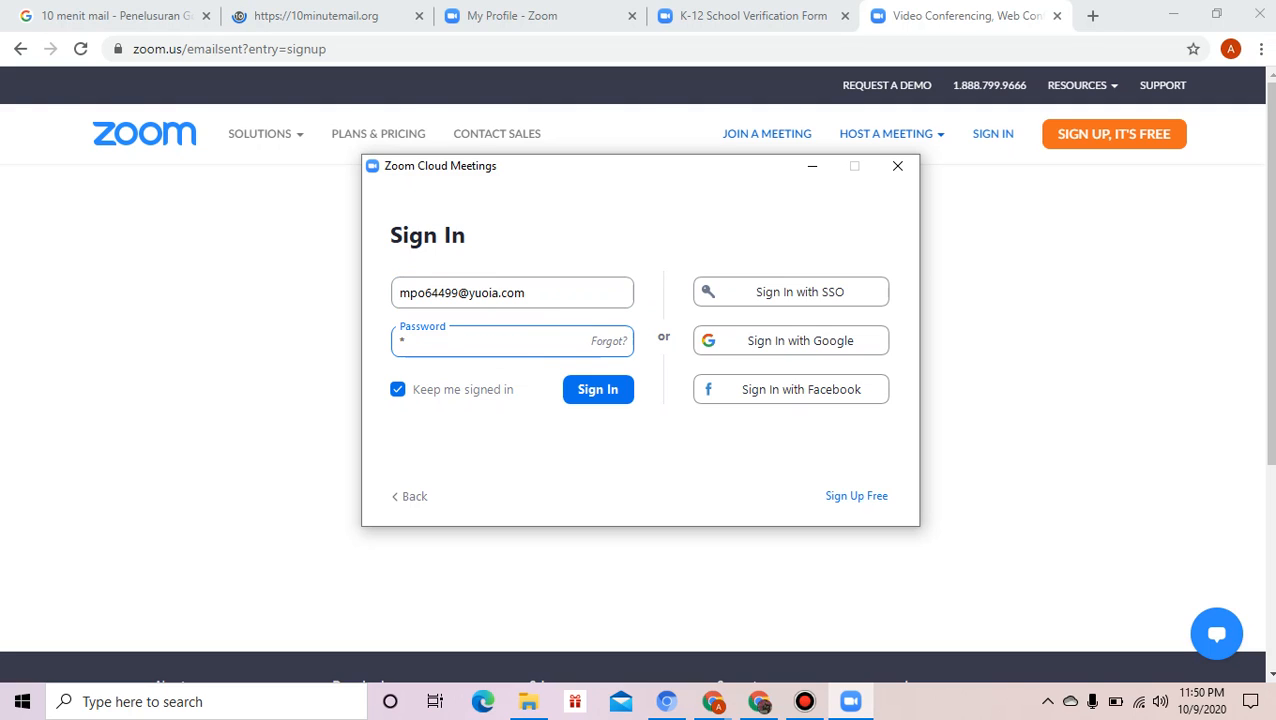
type("*******")
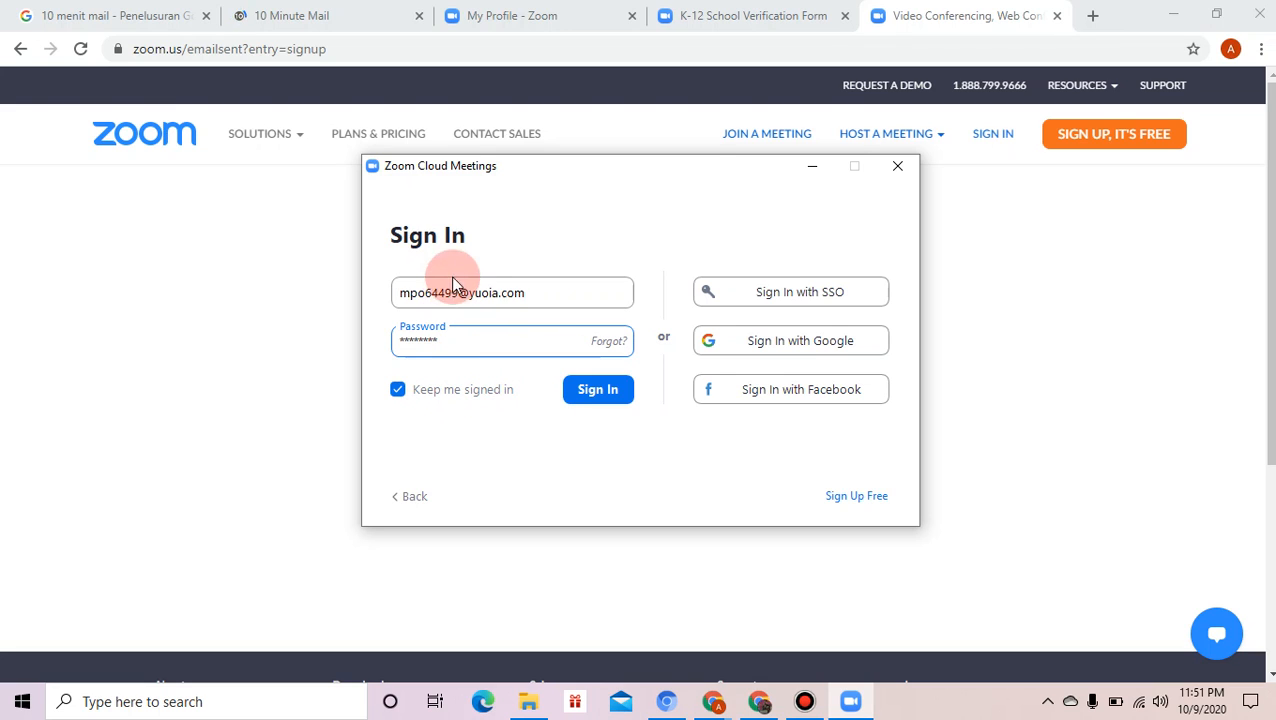
left_click(578, 390)
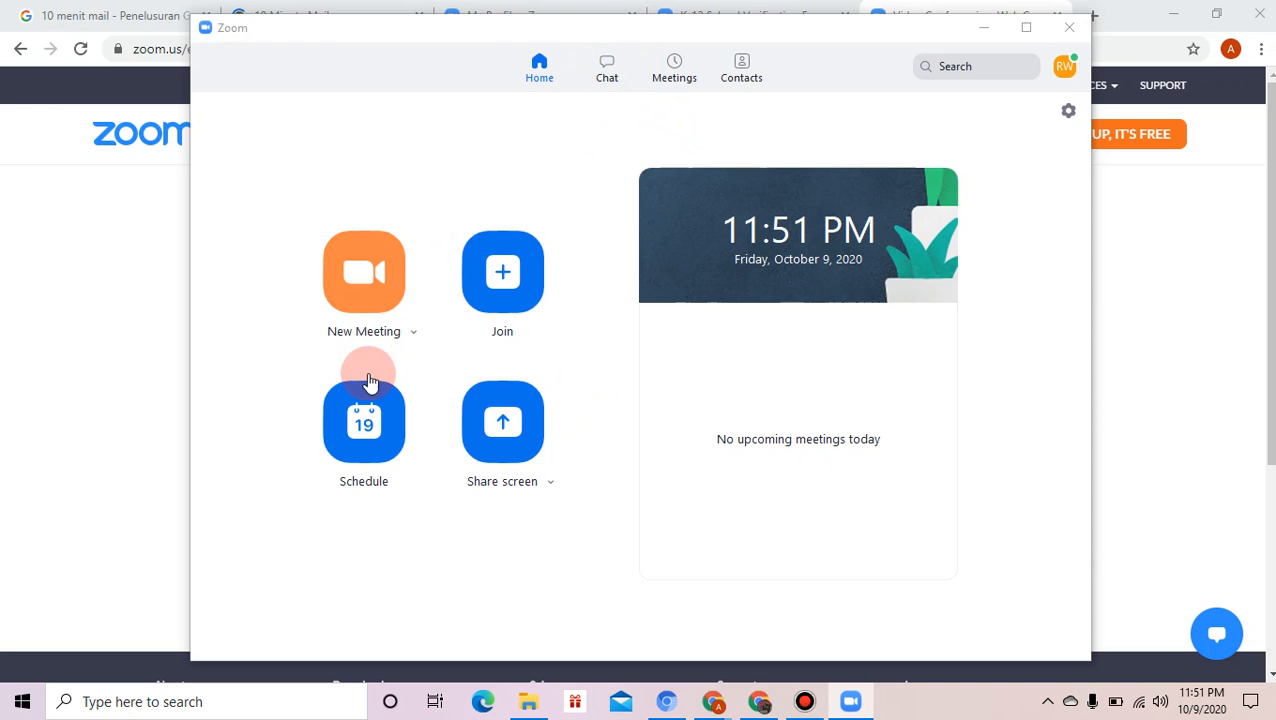
- Open the Schedule Meeting dialog from the Zoom Home screen
left_click(365, 431)
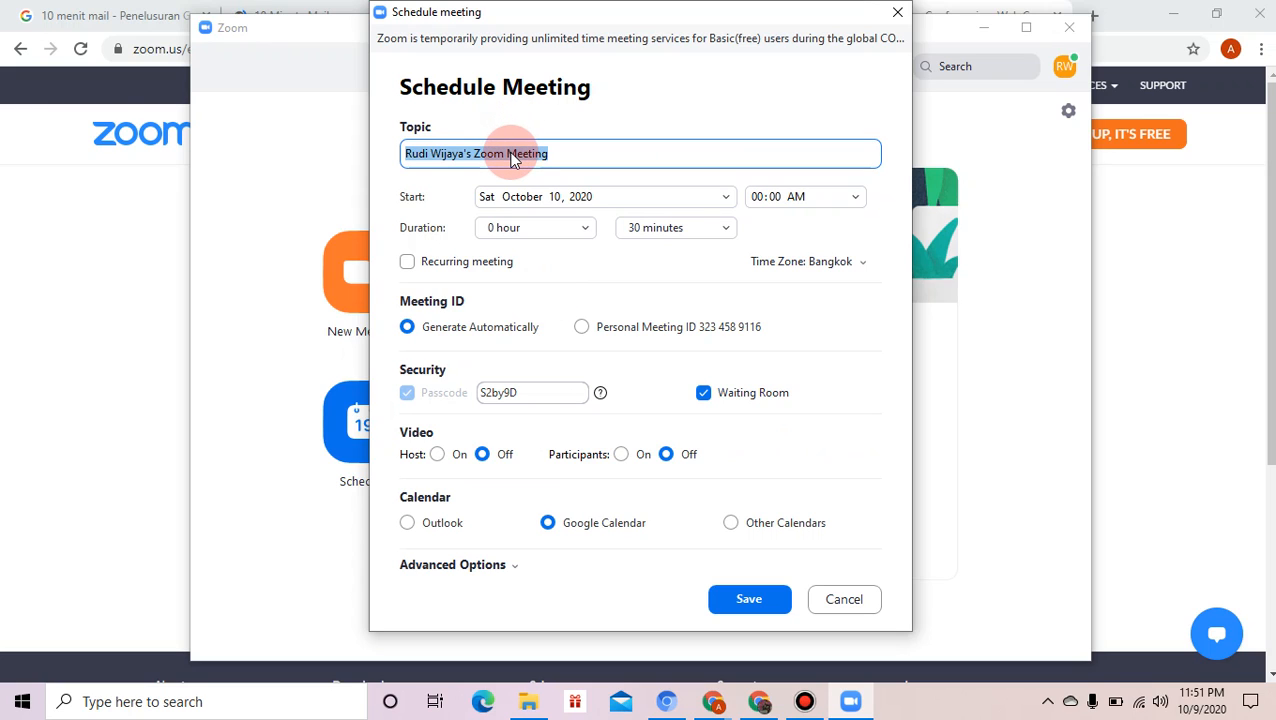
- Set the meeting start to Saturday, October 10, 2020 at 10:00 AM
left_click(728, 198)
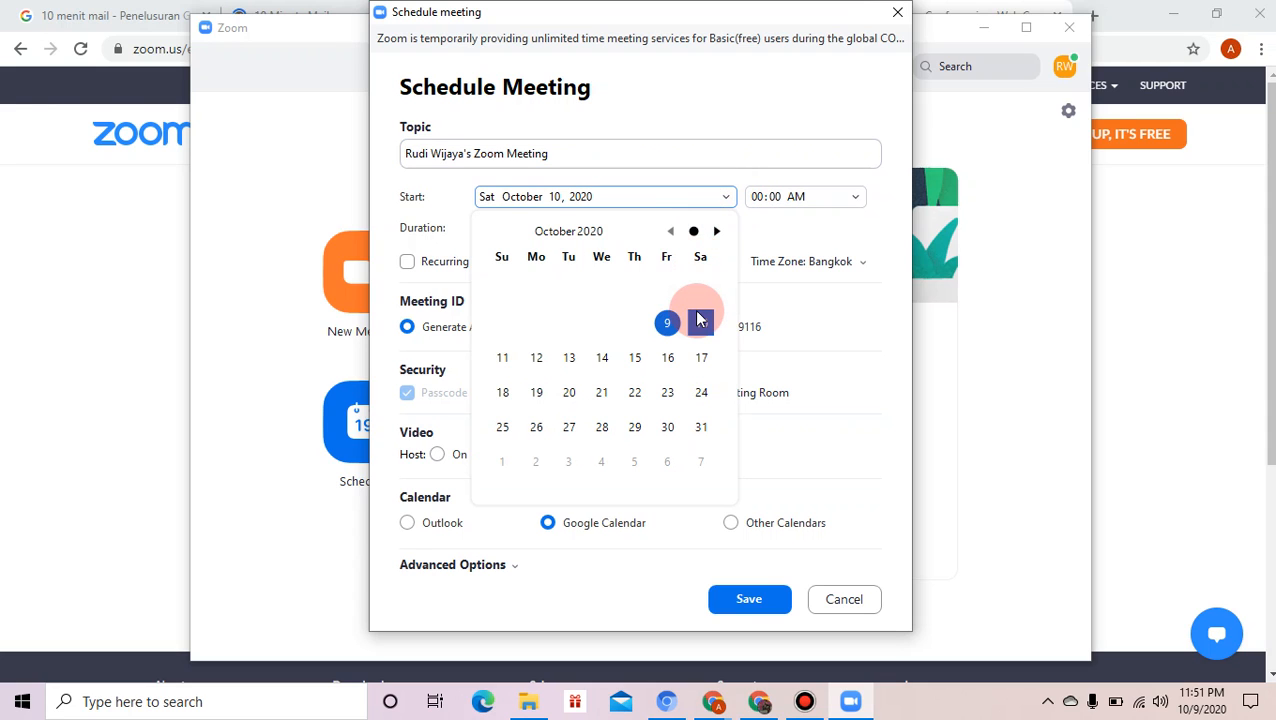
left_click(701, 325)
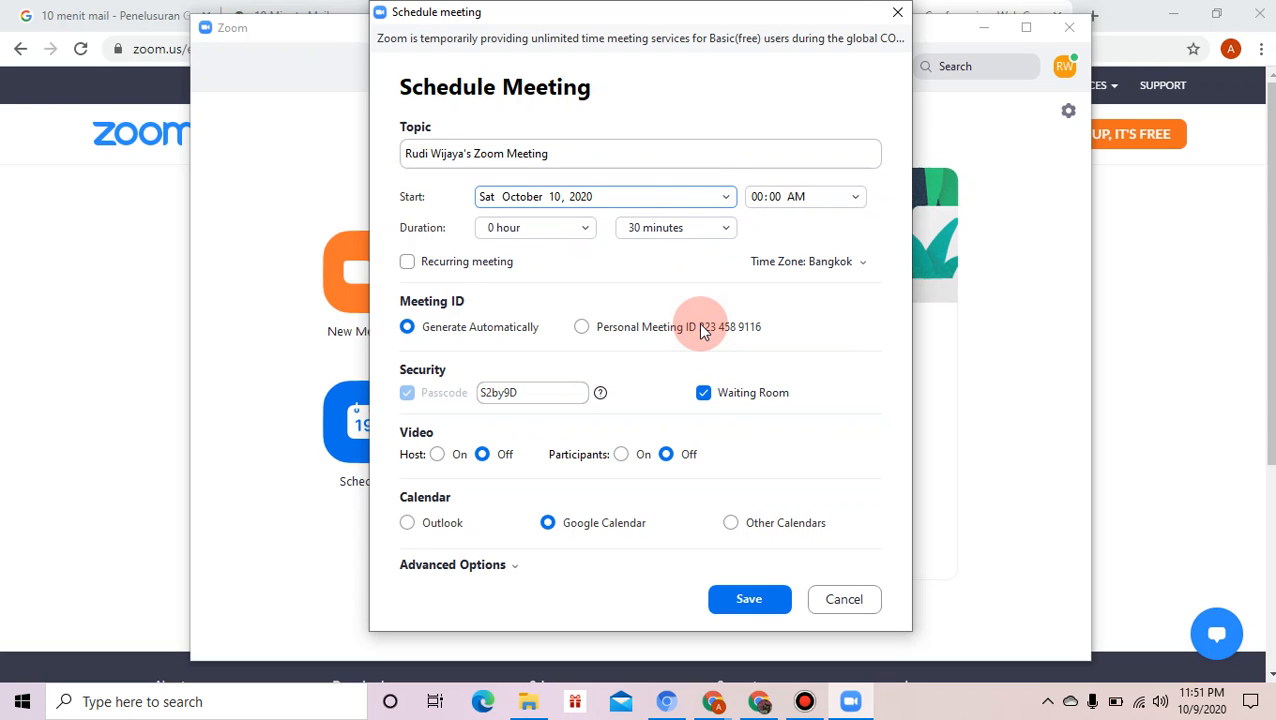
left_click(856, 199)
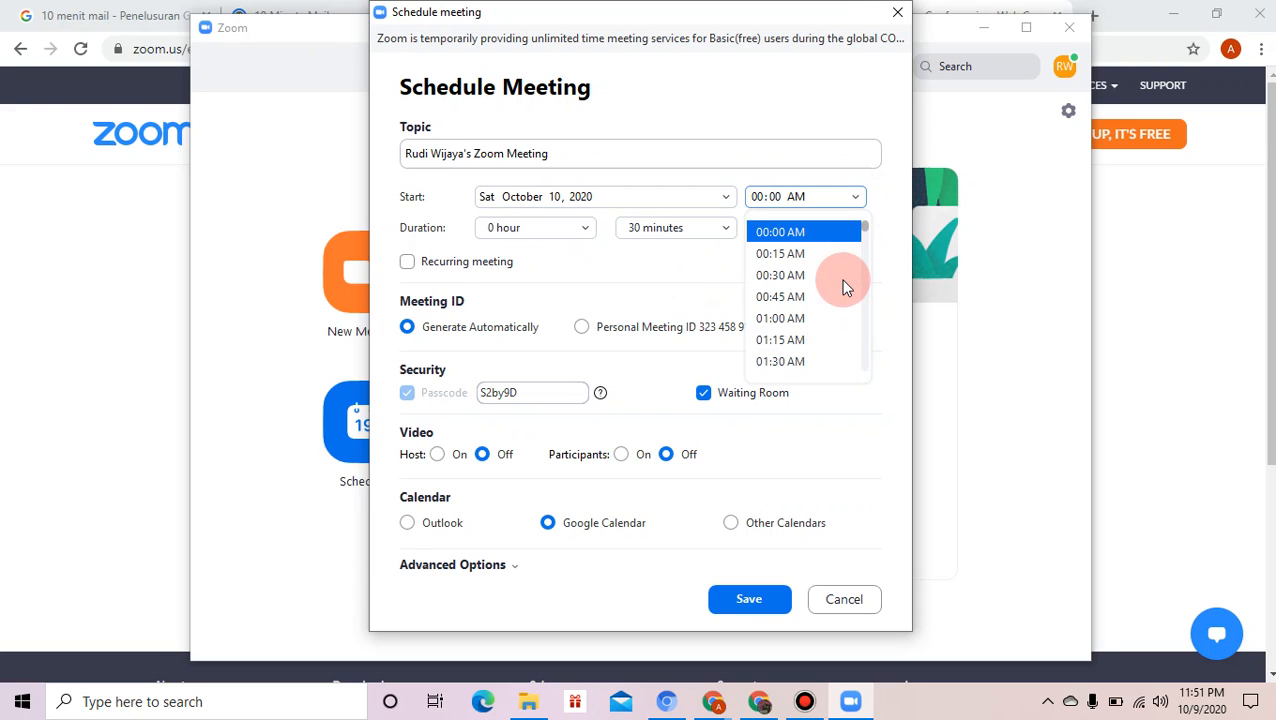
left_click(864, 360)
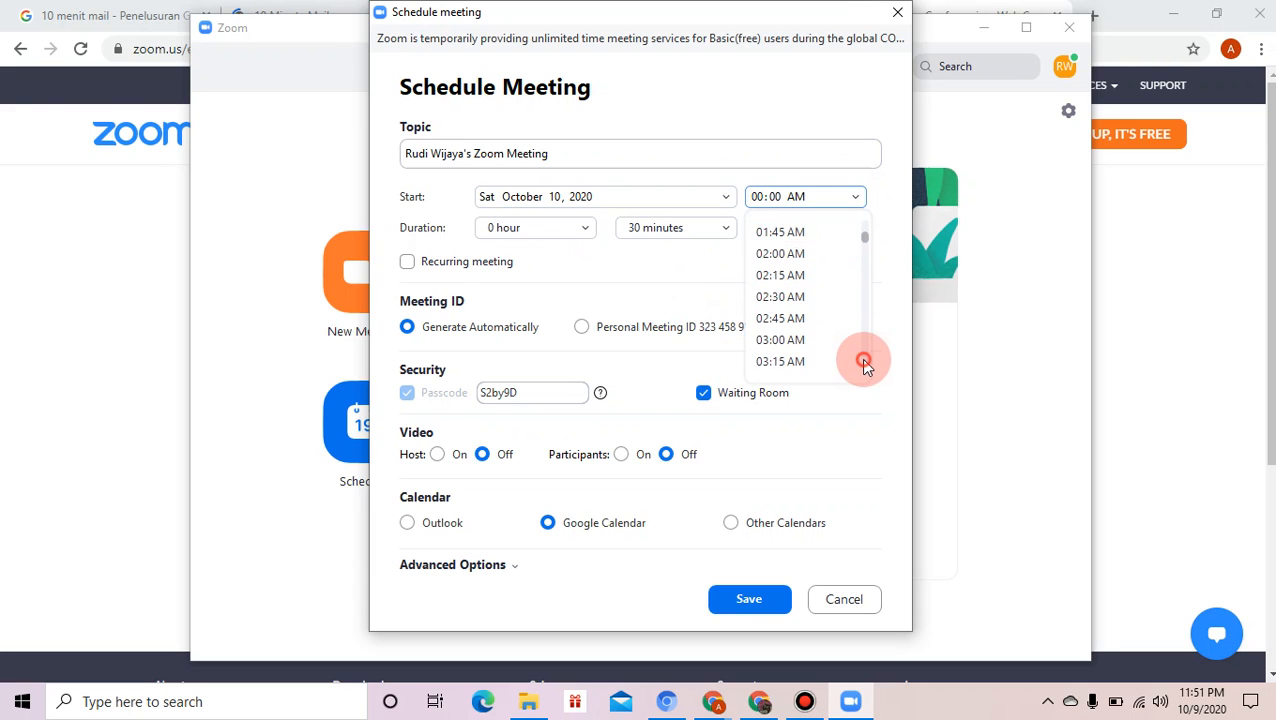
left_click_drag(863, 342, 862, 315)
left_click(864, 281)
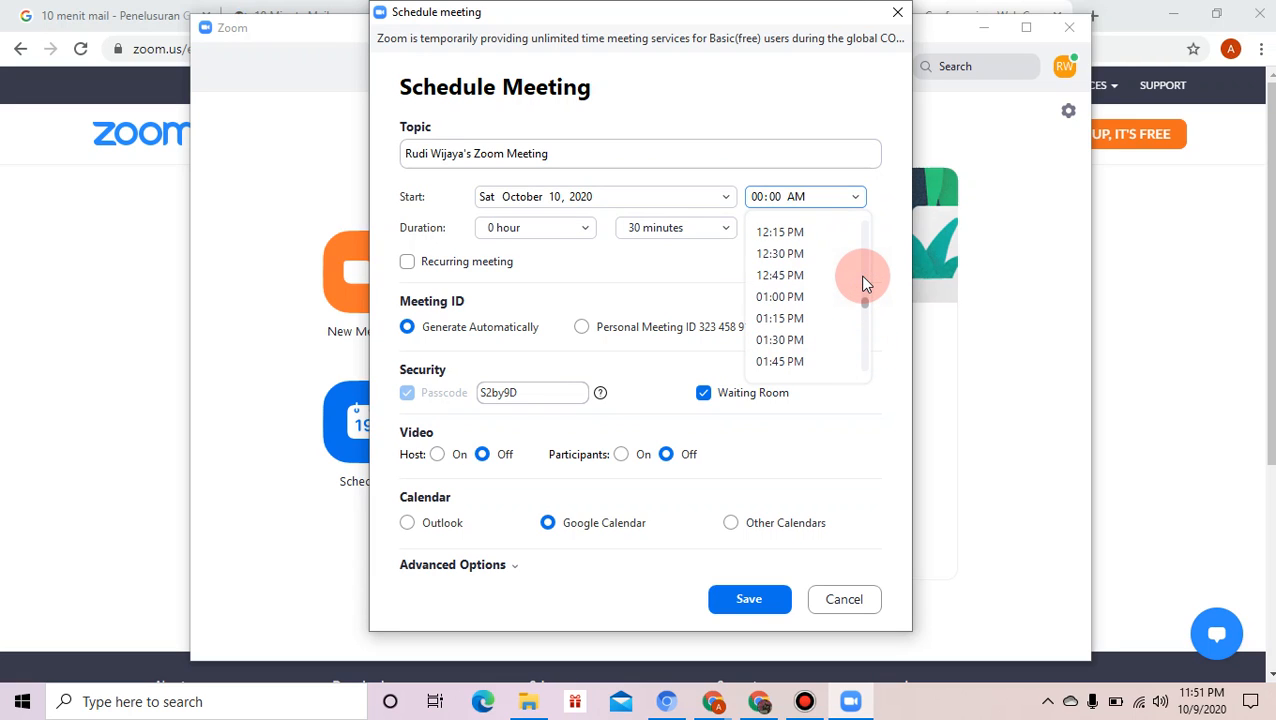
left_click(864, 262)
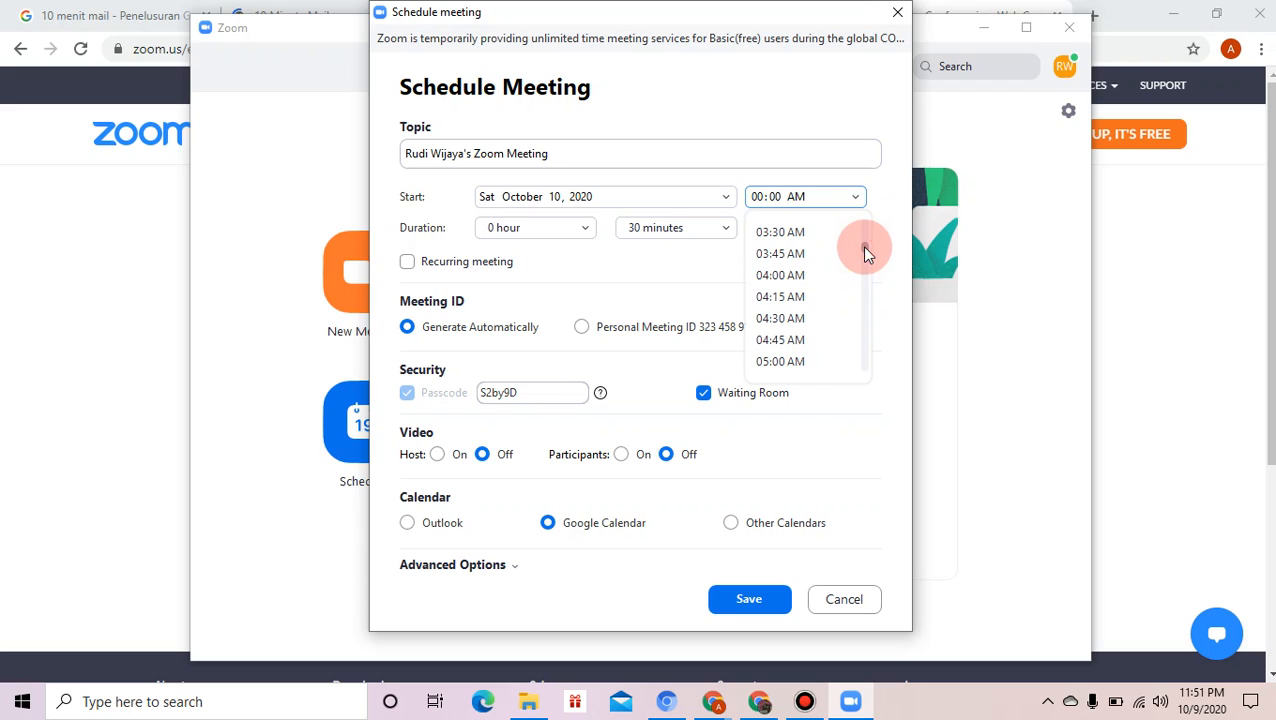
left_click(863, 296)
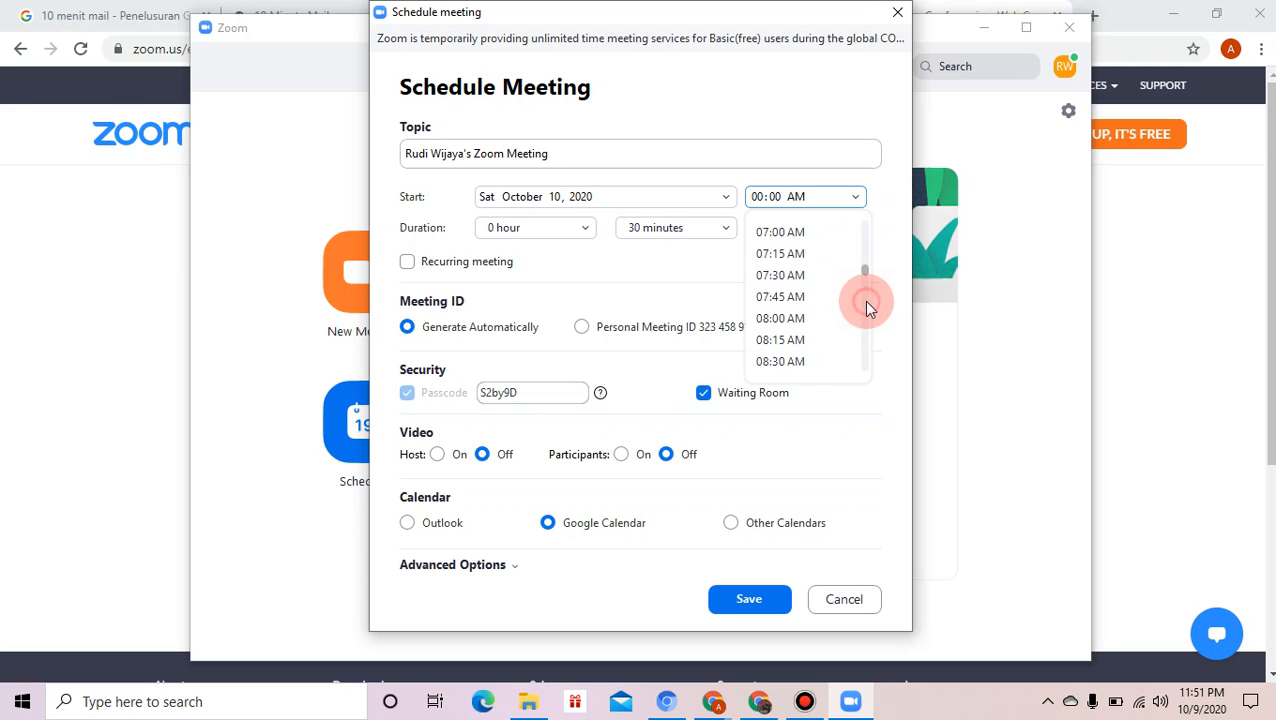
left_click(867, 300)
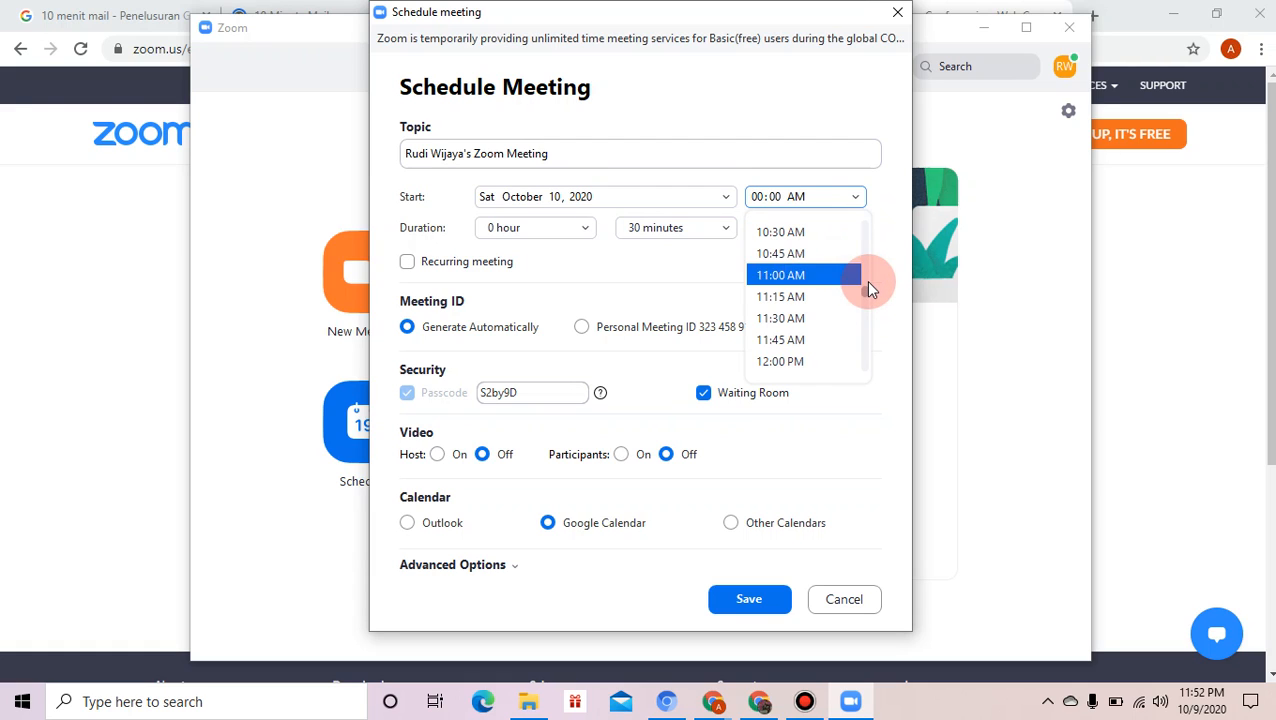
scroll(826, 305, "up", 3)
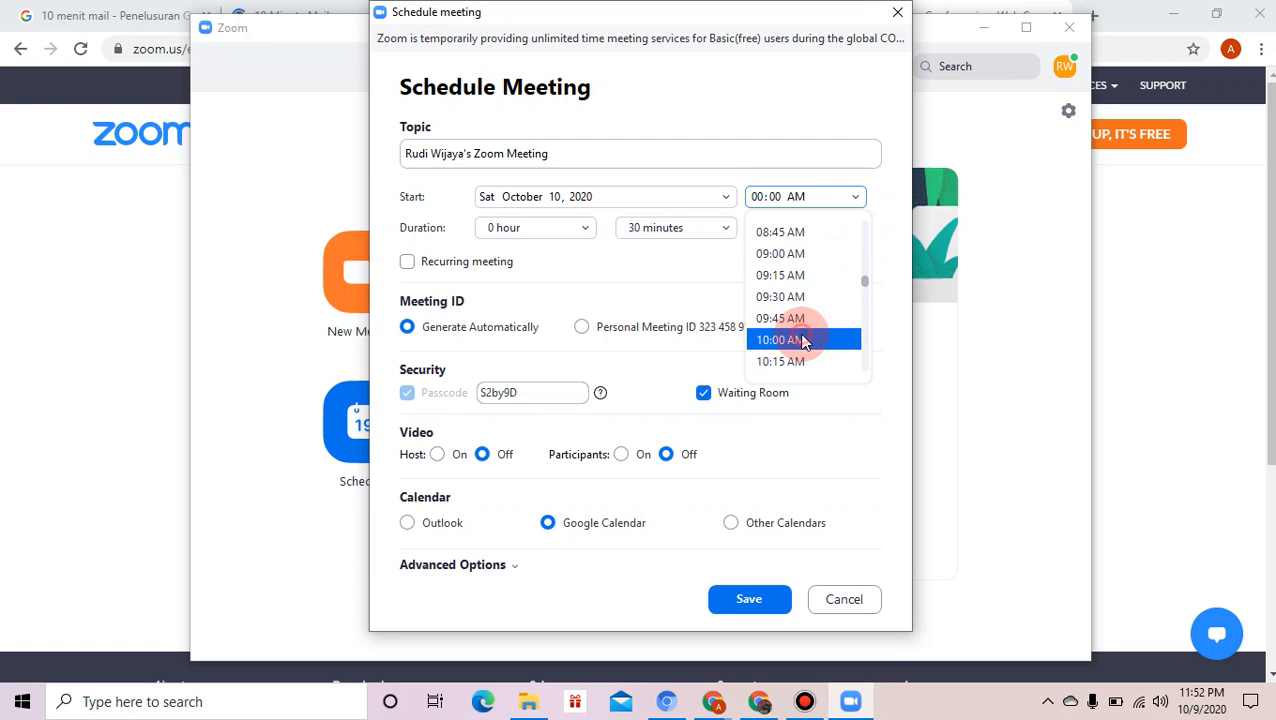
left_click(803, 335)
- Set the meeting duration to 2 hours
left_click(574, 257)
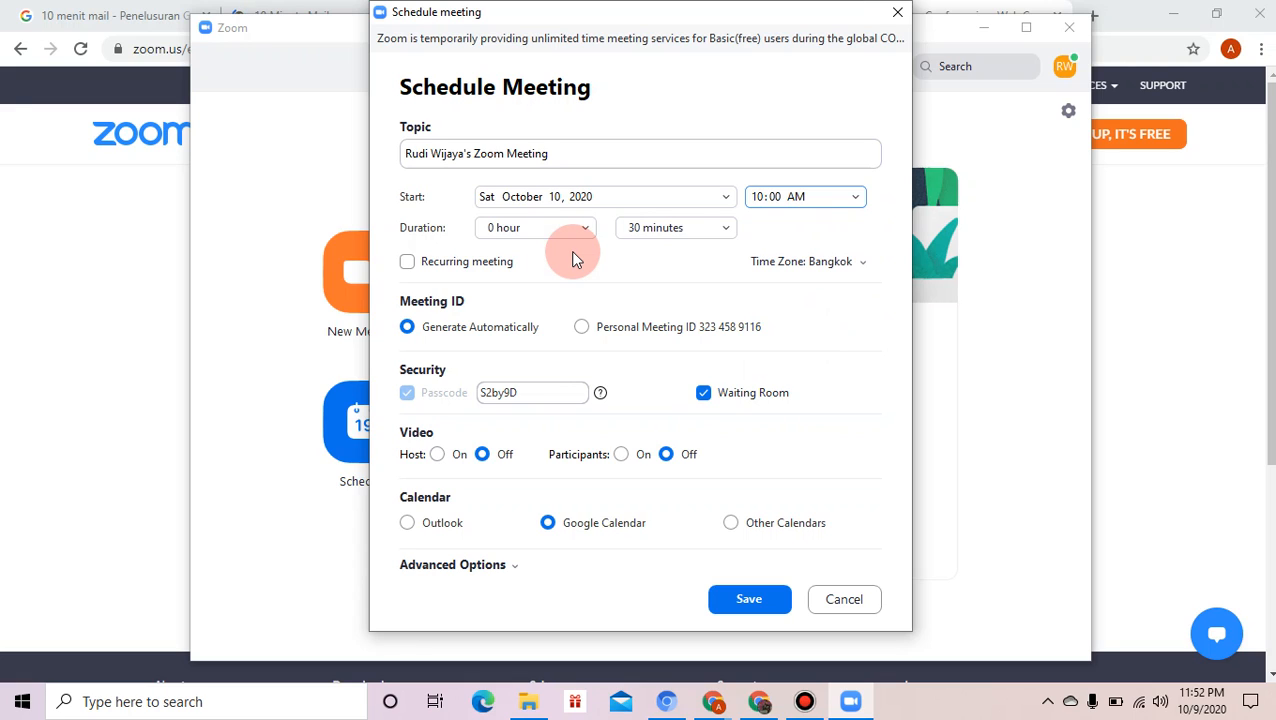
left_click(586, 230)
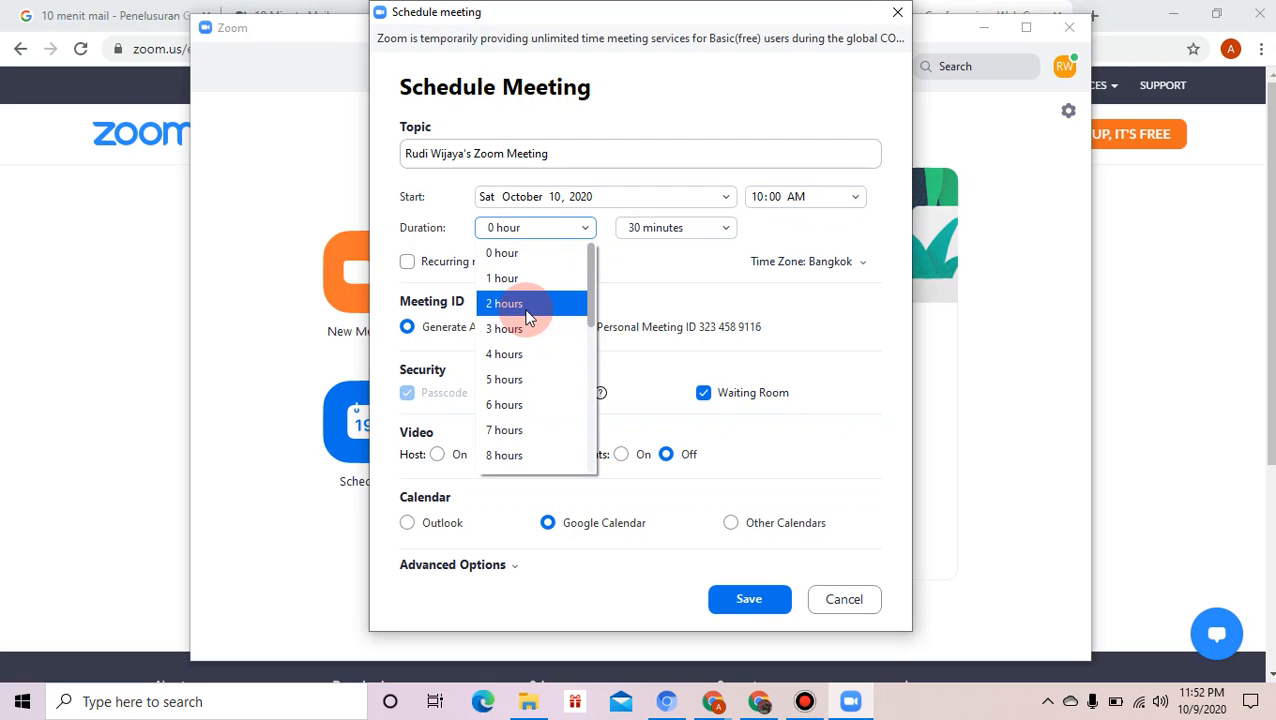
left_click(526, 312)
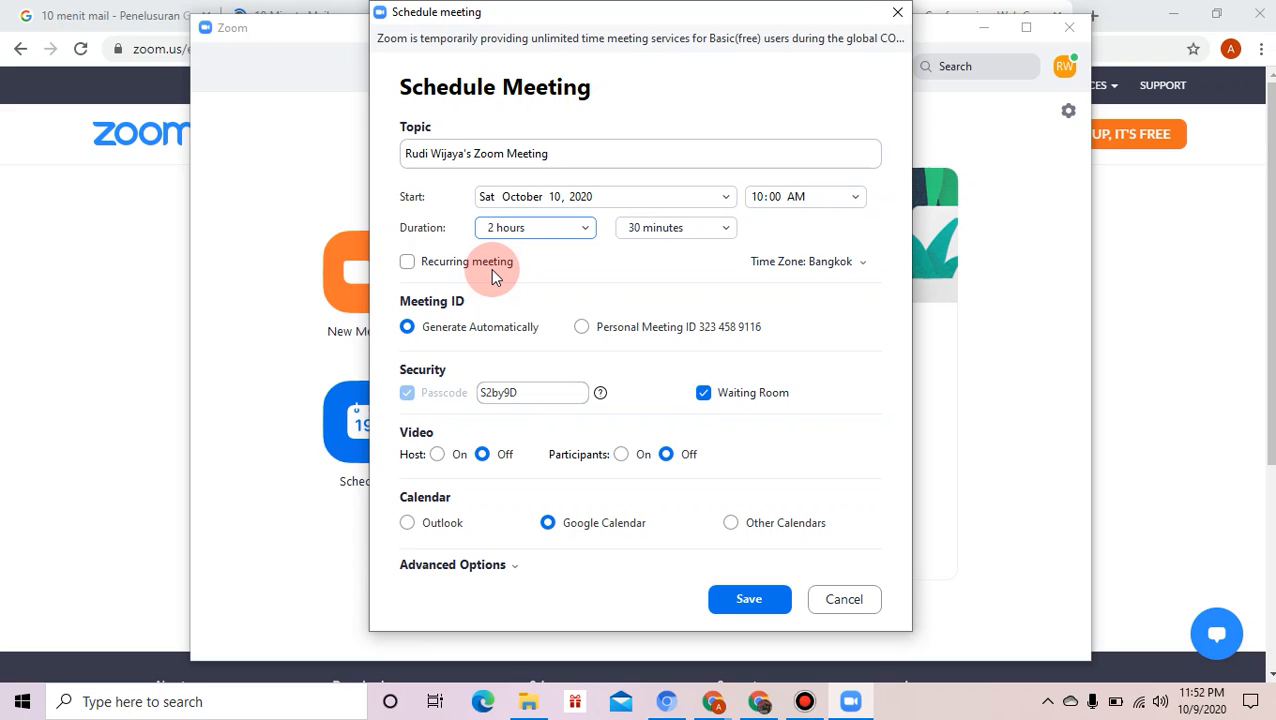
- Choose (GMT+07:00) Jakarta as the meeting's time zone
left_click(857, 264)
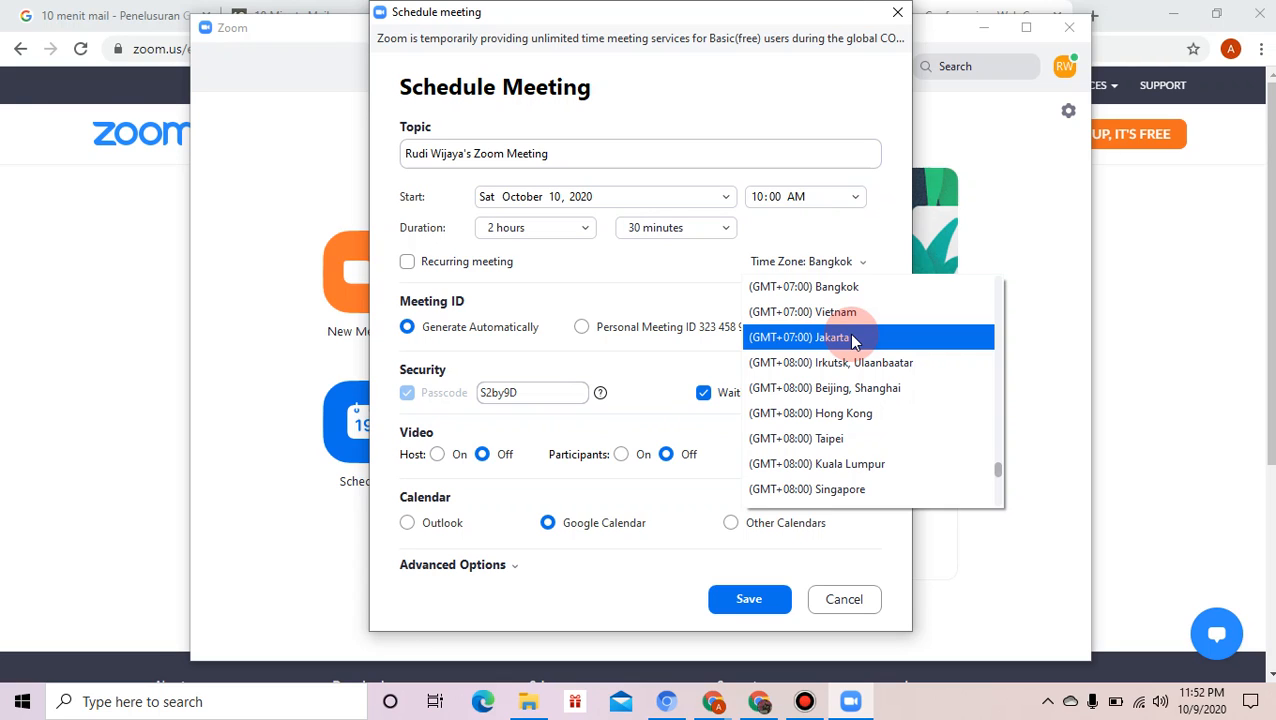
left_click(852, 340)
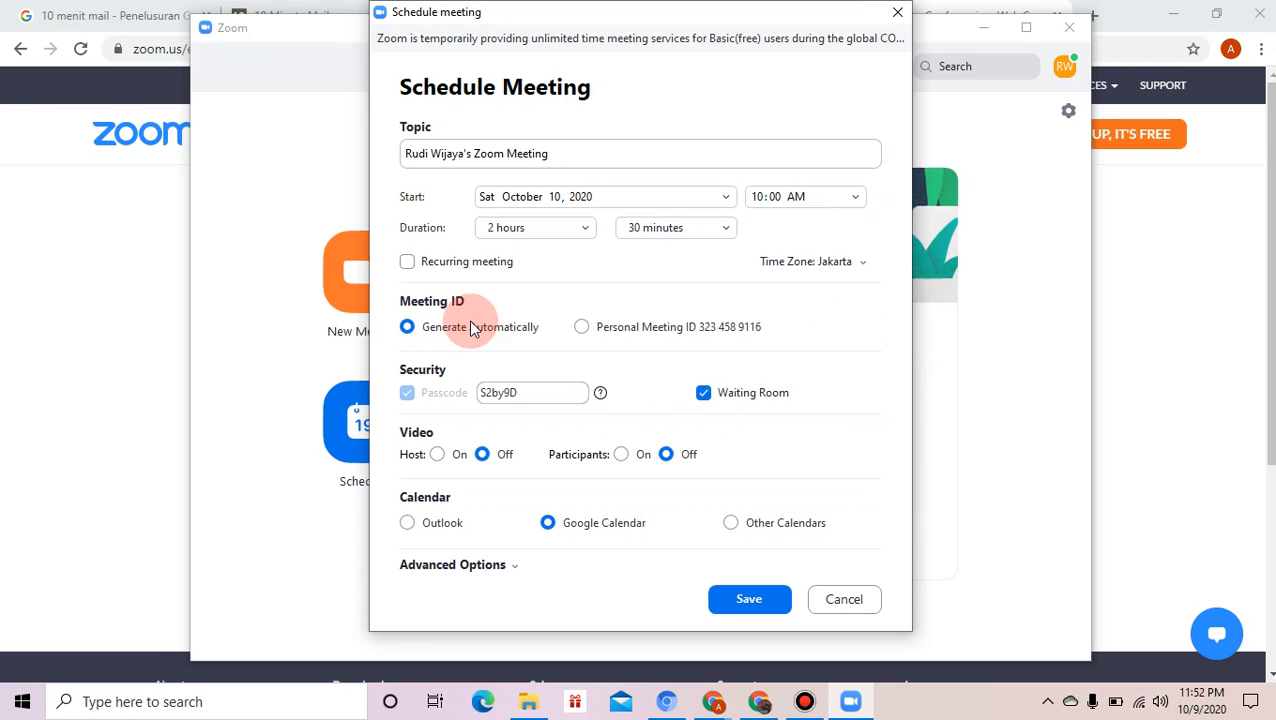
- Replace the meeting passcode with a new one, disable Waiting Room, and set host and participant video On
double_click(556, 392)
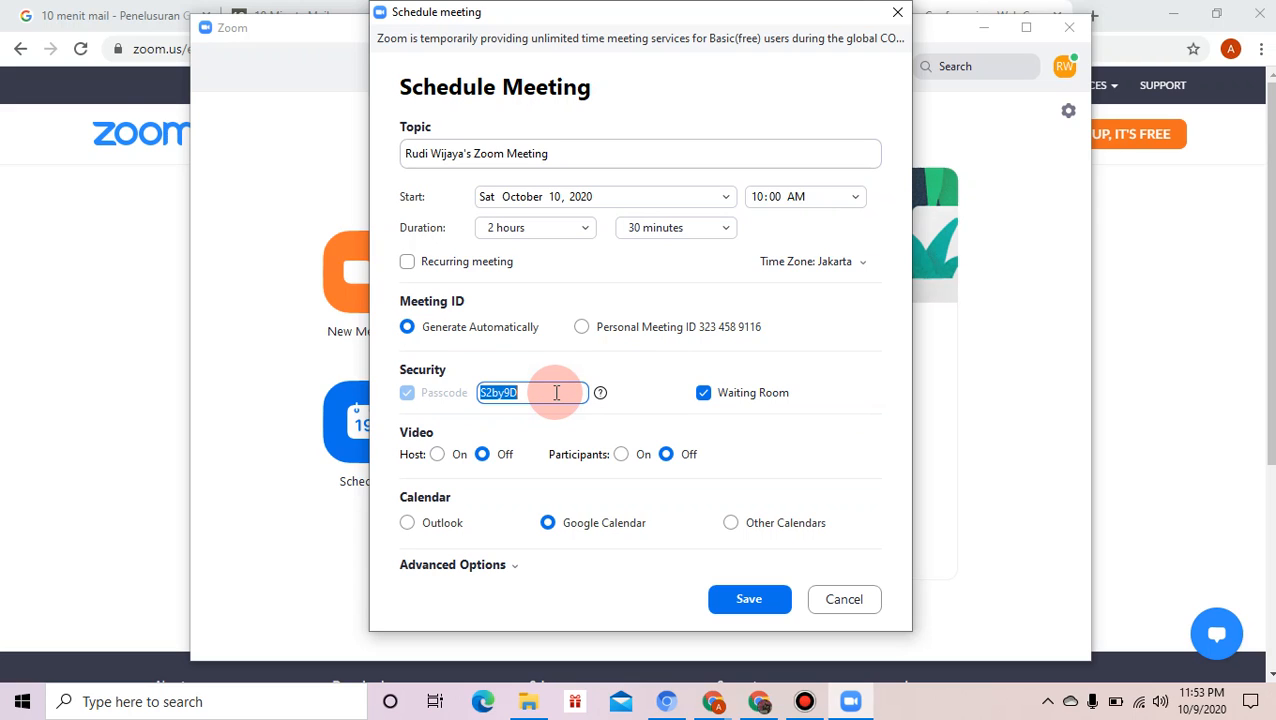
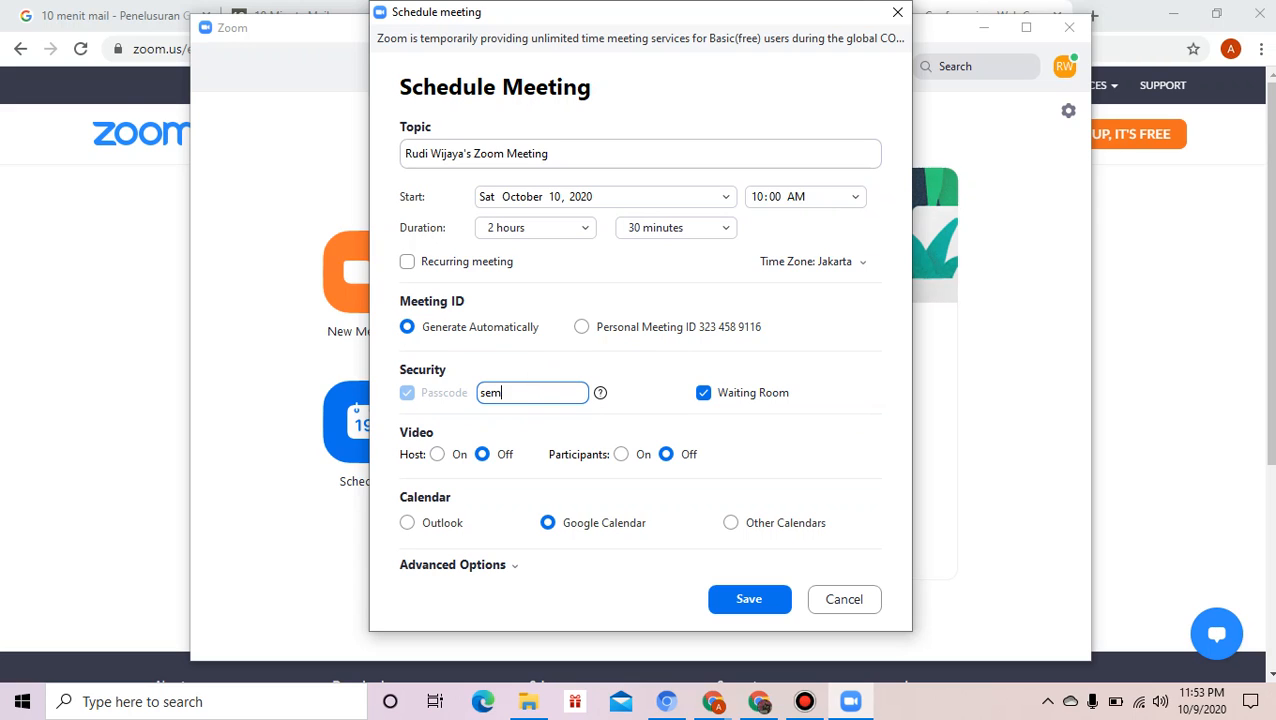
left_click(707, 398)
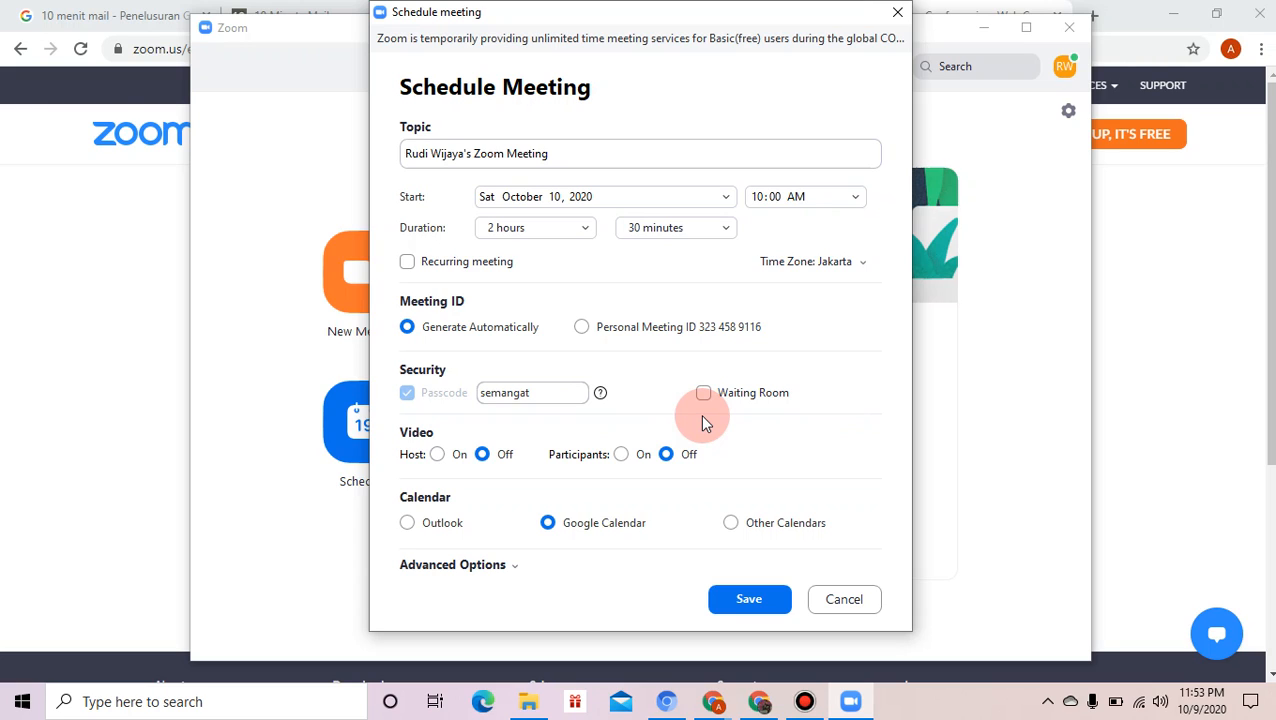
left_click(437, 455)
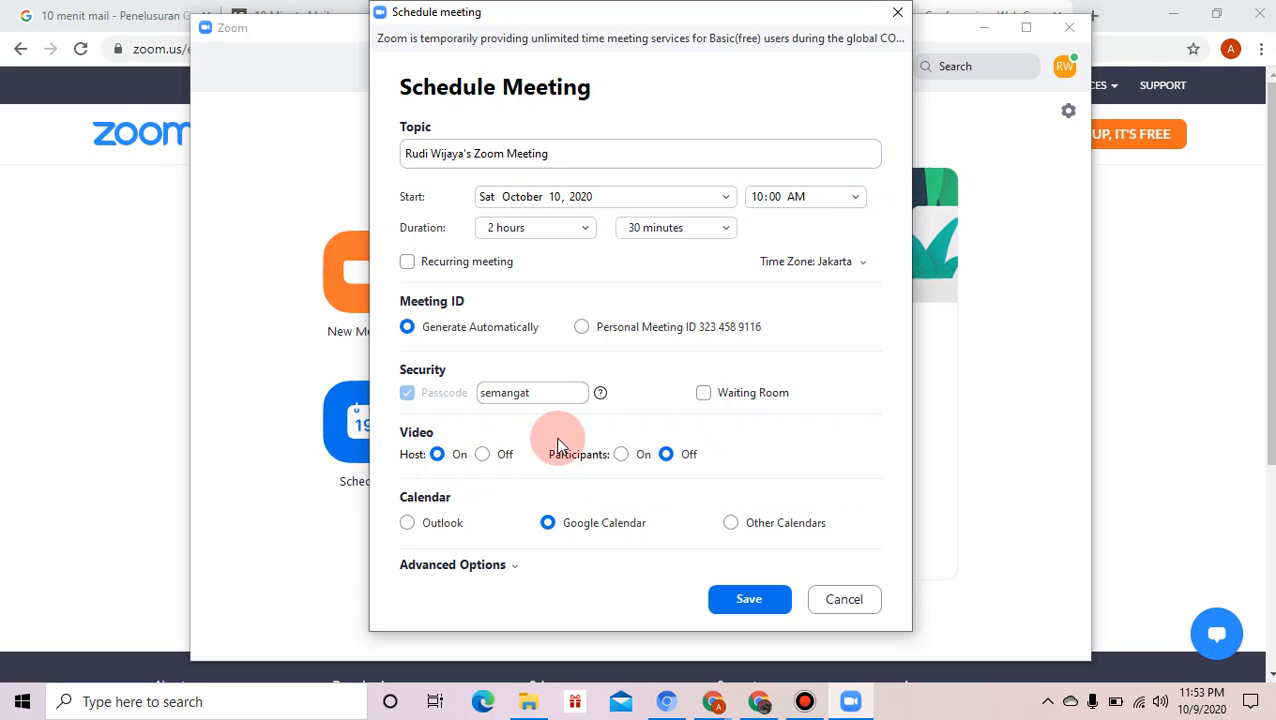
left_click(620, 455)
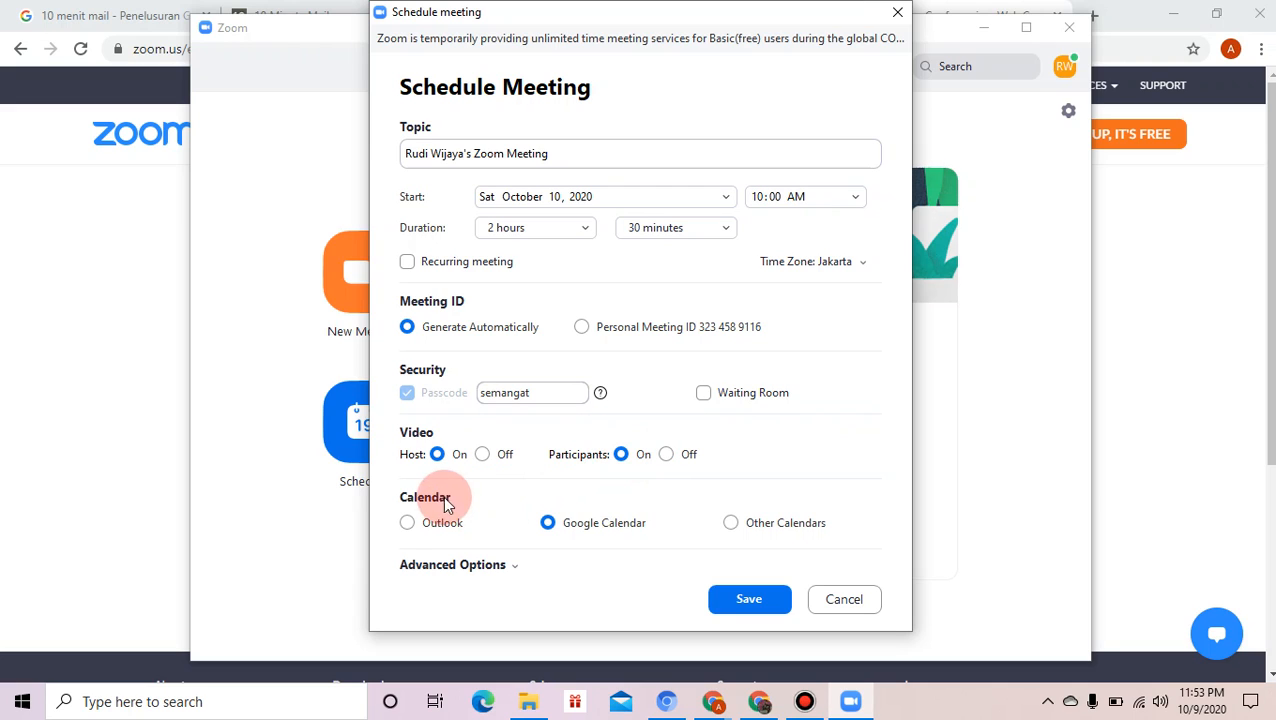
- Enable join before host and mute upon entry, keep automatic local recording off, and save the meeting
left_click(478, 566)
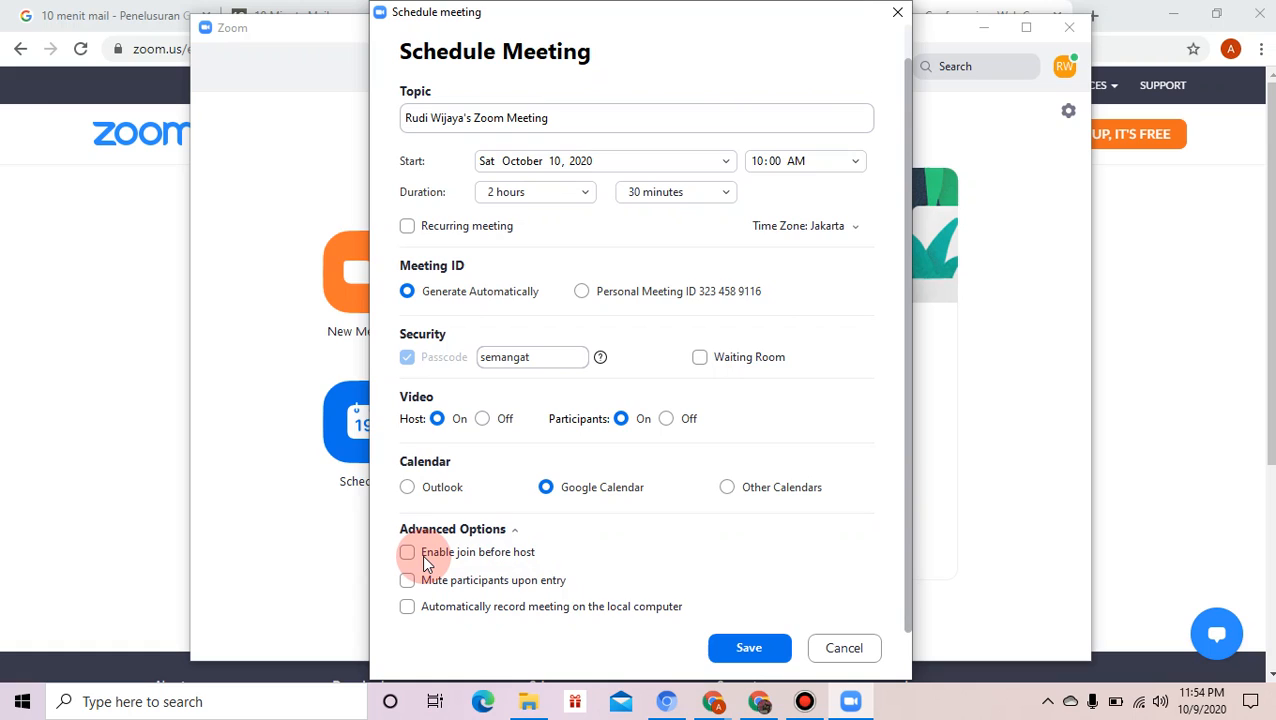
left_click(409, 553)
left_click(407, 582)
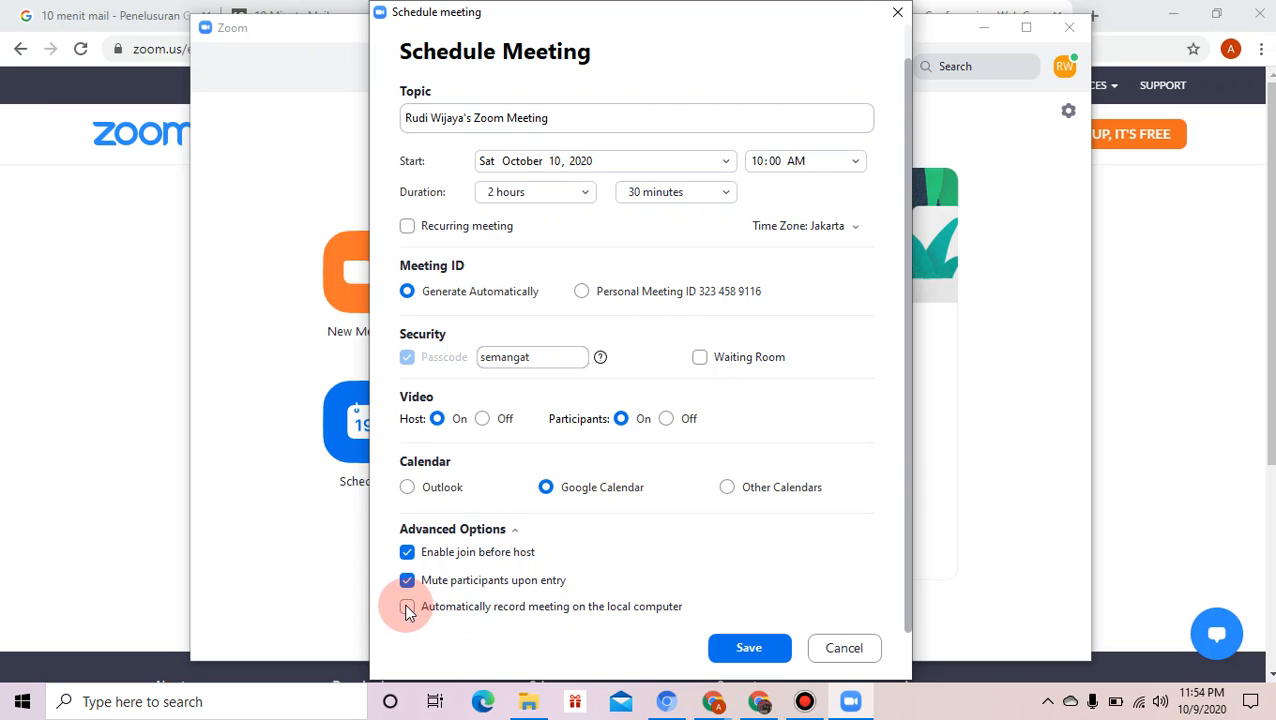
left_click(407, 608)
left_click(407, 608)
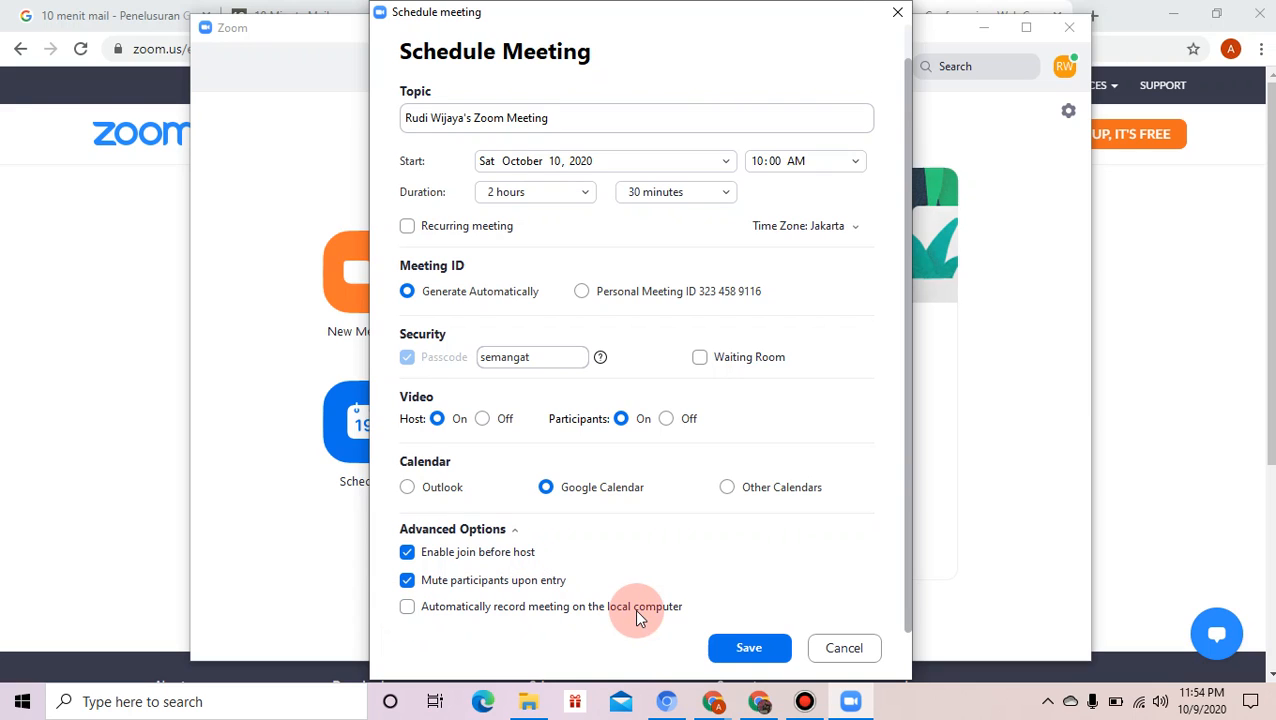
left_click(730, 647)
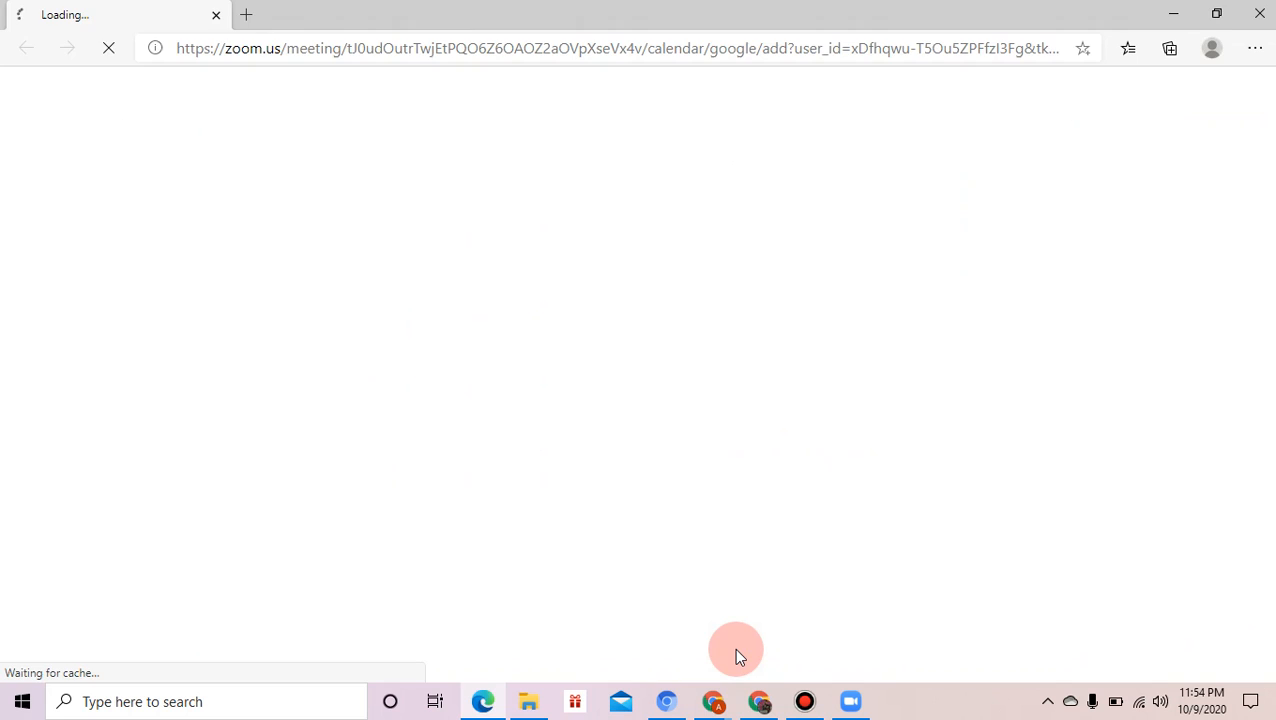
- Bring the Zoom Home window back to the front from the taskbar
left_click(851, 703)
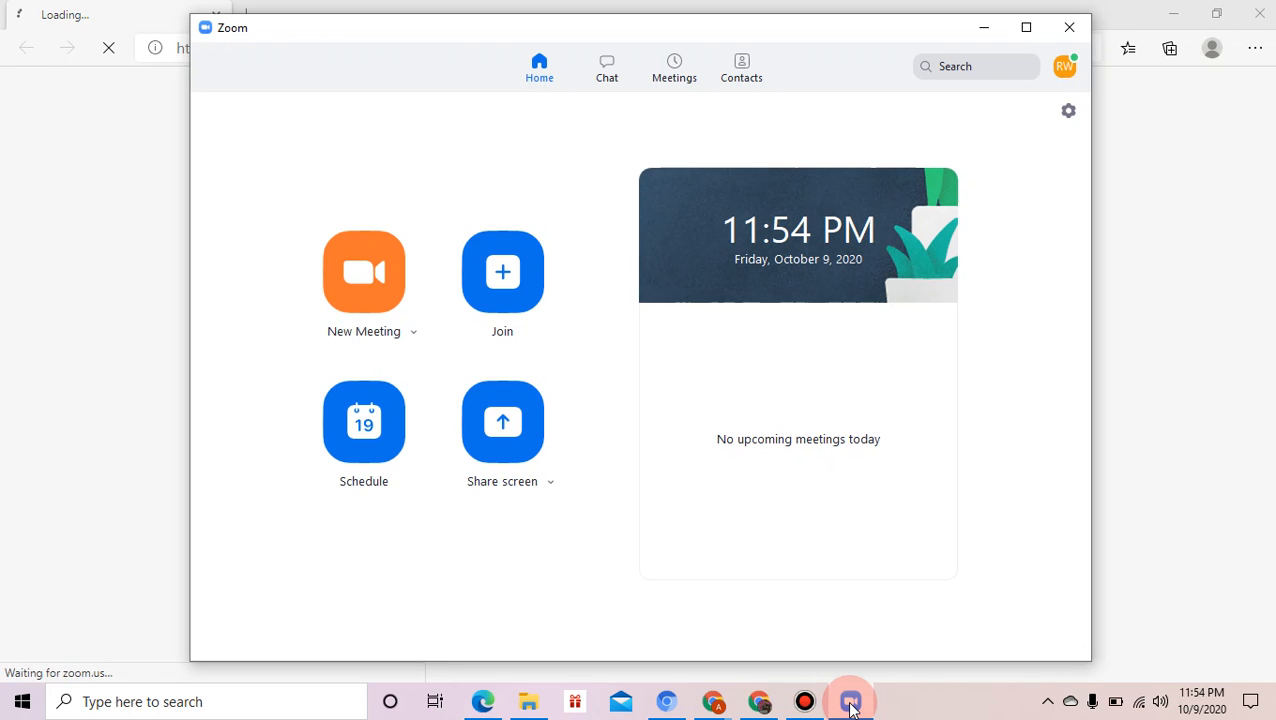